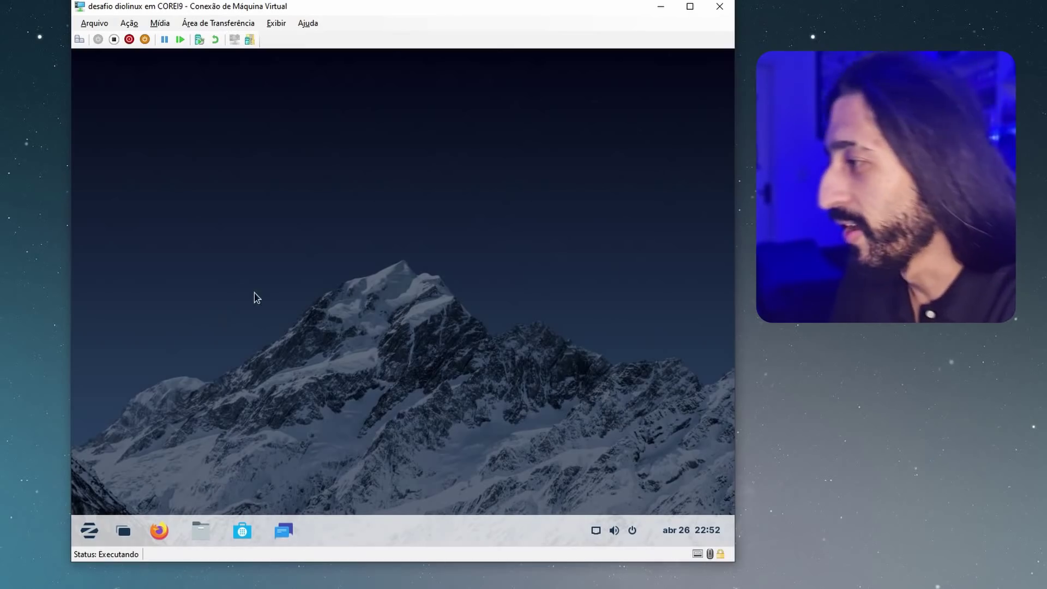
# Open the desktop background settings, set the green aurora picture as wallpaper and shrink the window to reveal the desktop
pyautogui.rightClick(385, 305)
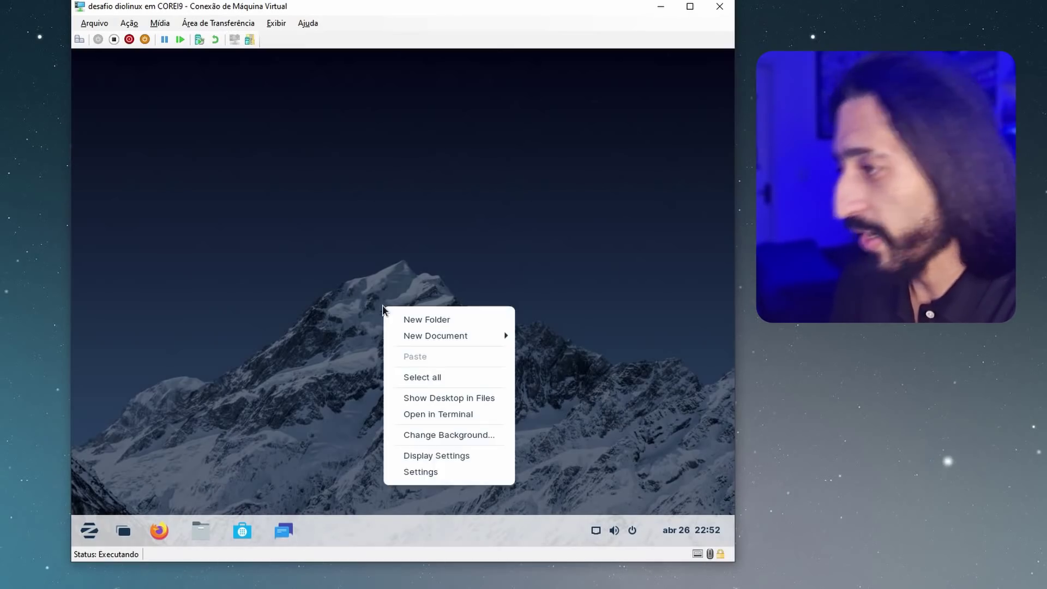
pyautogui.click(508, 441)
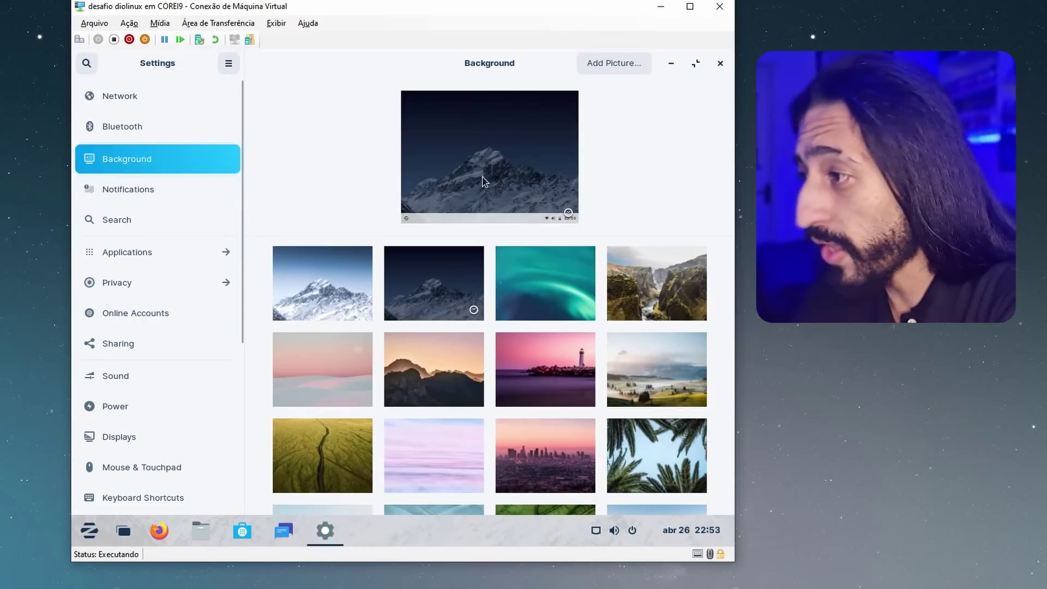
pyautogui.click(565, 274)
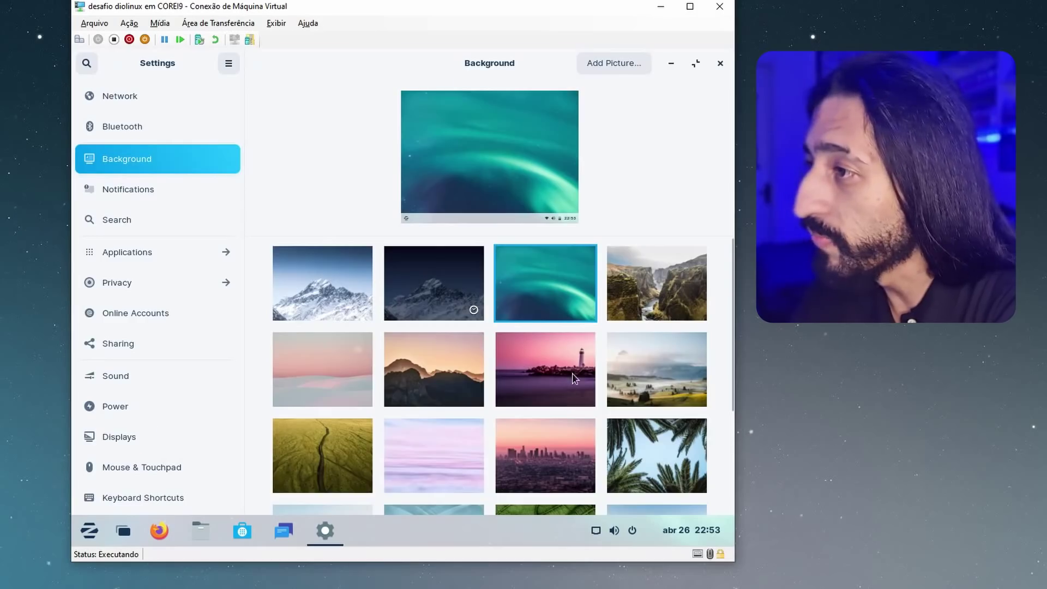
pyautogui.doubleClick(546, 62)
pyautogui.moveTo(438, 90); pyautogui.dragTo(460, 86)
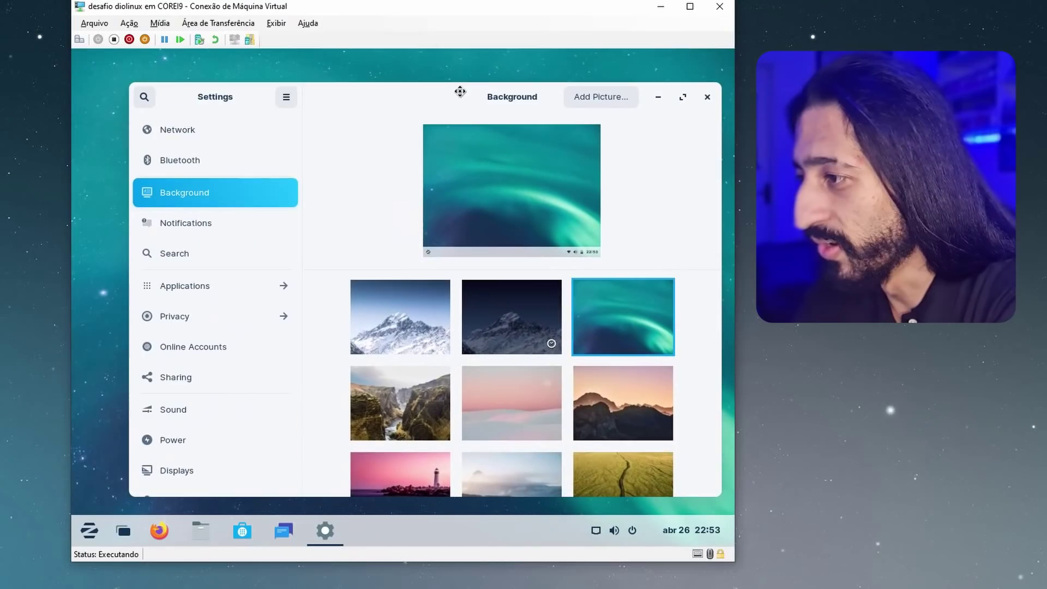
# Try the green field, palm leaves and dark beach pictures as the desktop wallpaper
pyautogui.click(624, 459)
pyautogui.scroll(-5, 623, 414)
pyautogui.click(622, 327)
pyautogui.scroll(-3, 622, 327)
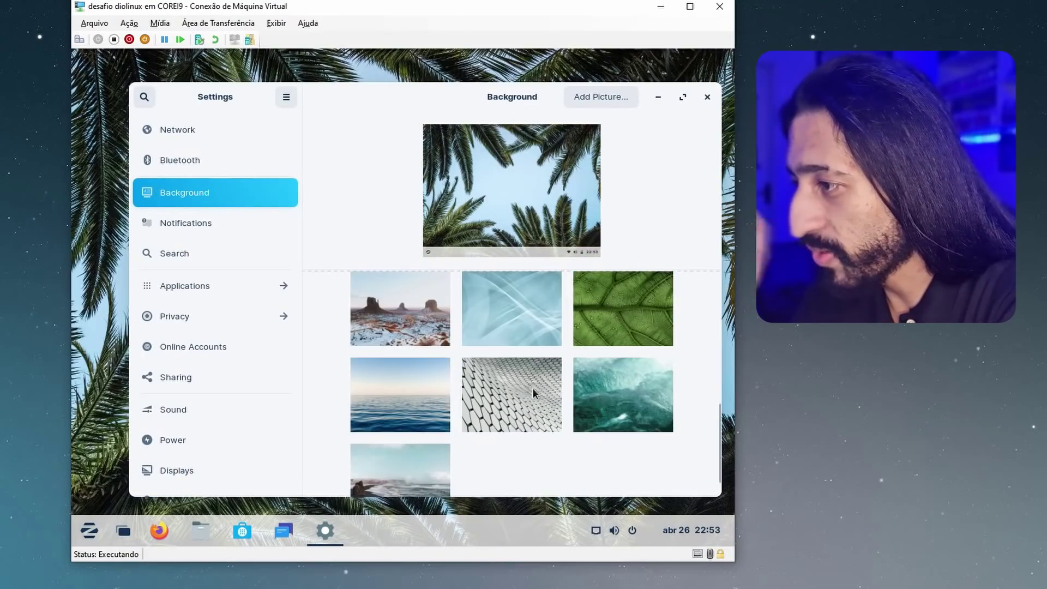
pyautogui.scroll(-1, 583, 400)
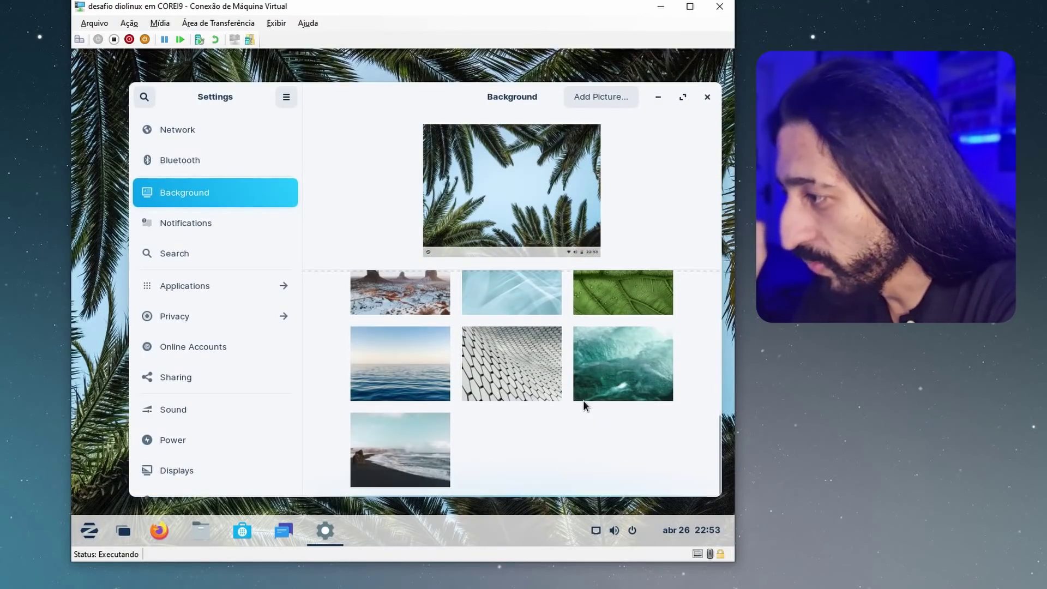
pyautogui.click(426, 456)
pyautogui.scroll(10, 431, 455)
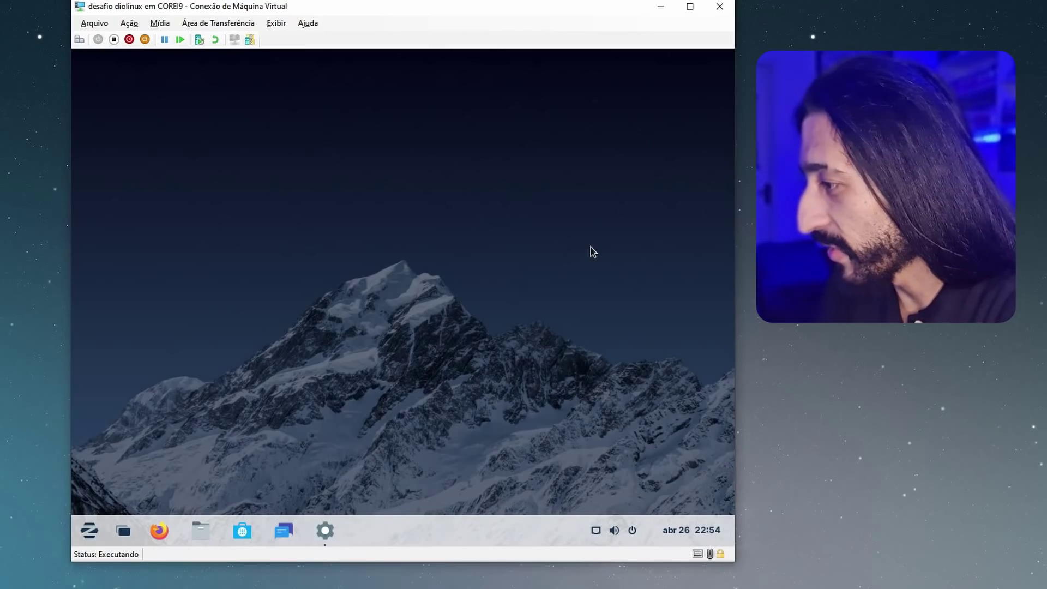
# Open the Software store, dismiss its welcome message and maximize the store window
pyautogui.click(250, 532)
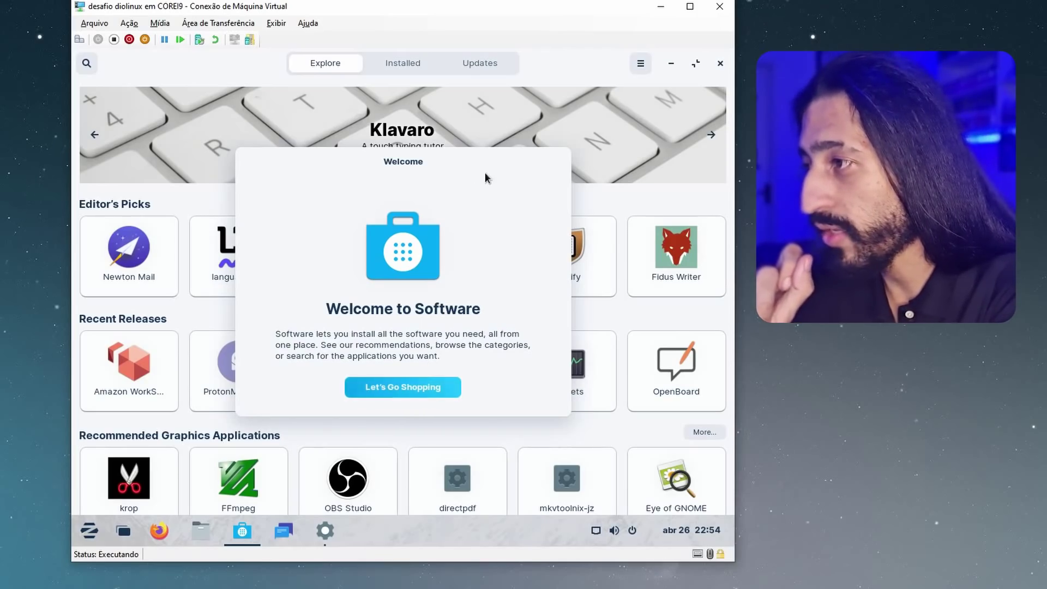
pyautogui.moveTo(543, 168); pyautogui.dragTo(522, 172)
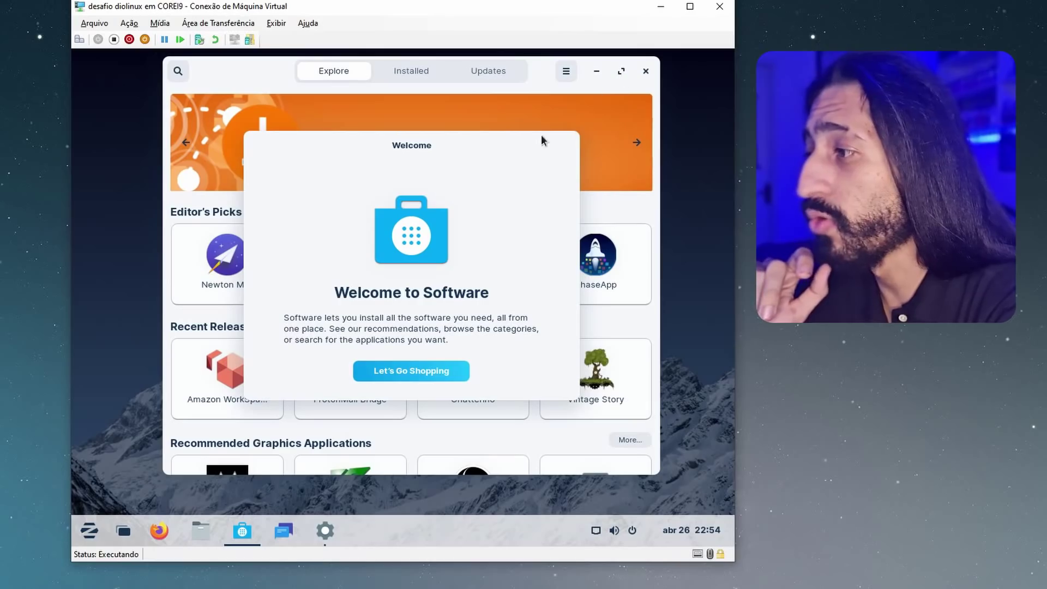
pyautogui.click(408, 371)
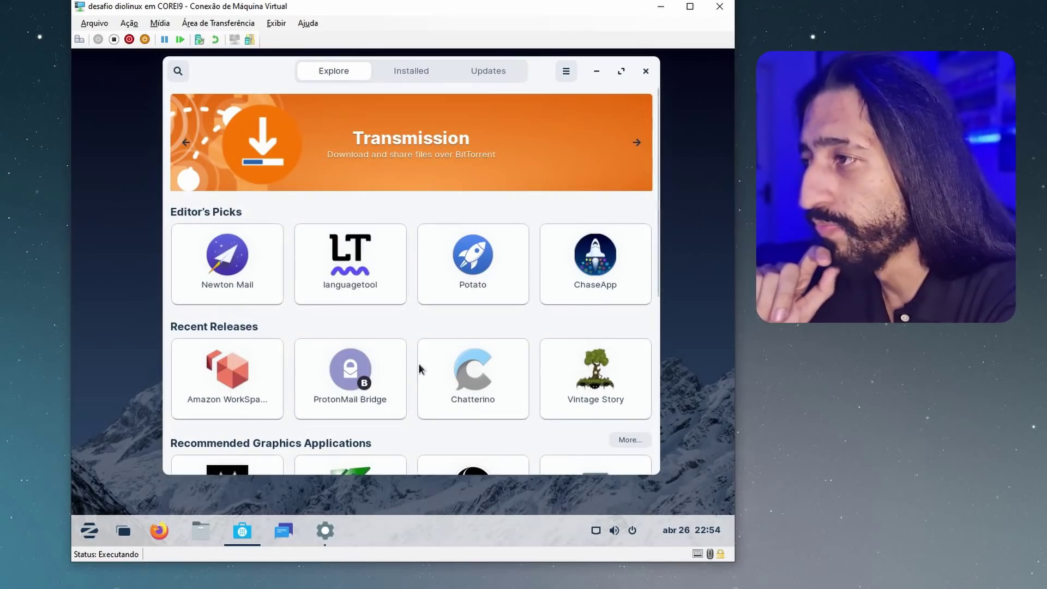
pyautogui.click(621, 72)
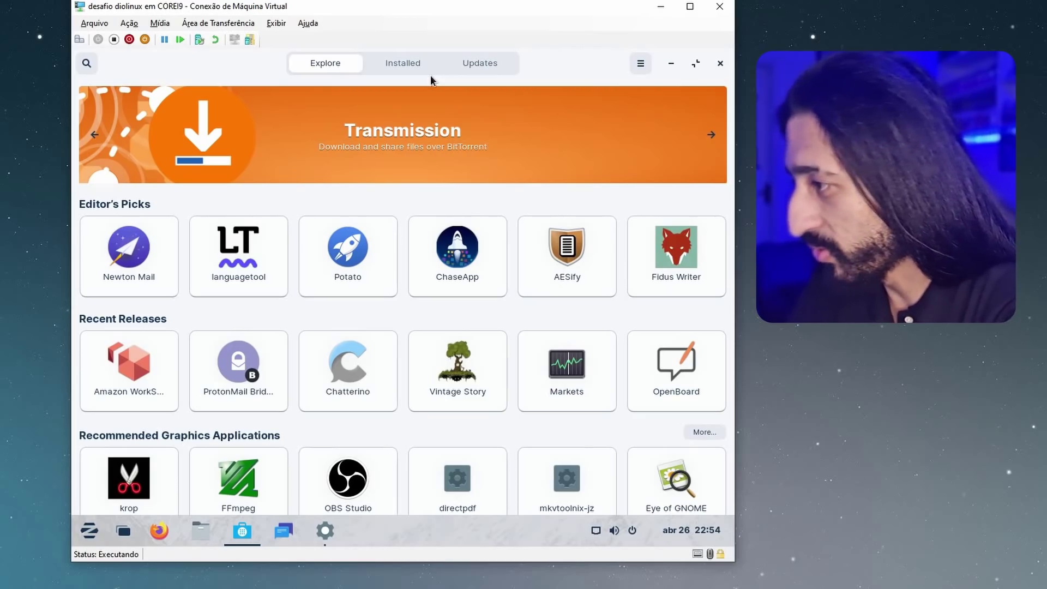
# Search the store for "spotify" and open the Spotify application page
pyautogui.scroll(-5, 429, 398)
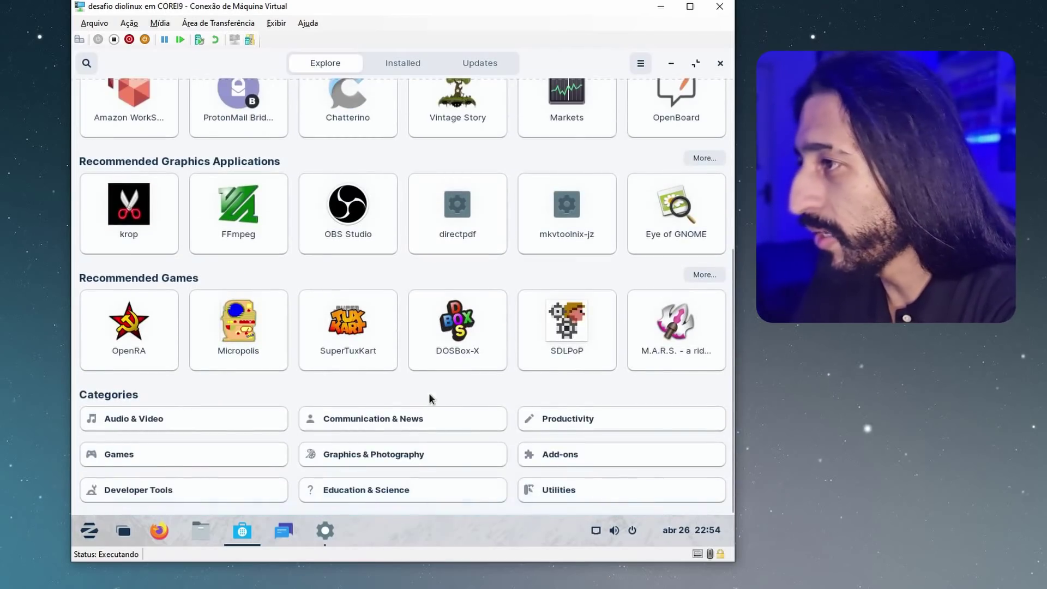
pyautogui.scroll(5, 429, 398)
pyautogui.click(88, 63)
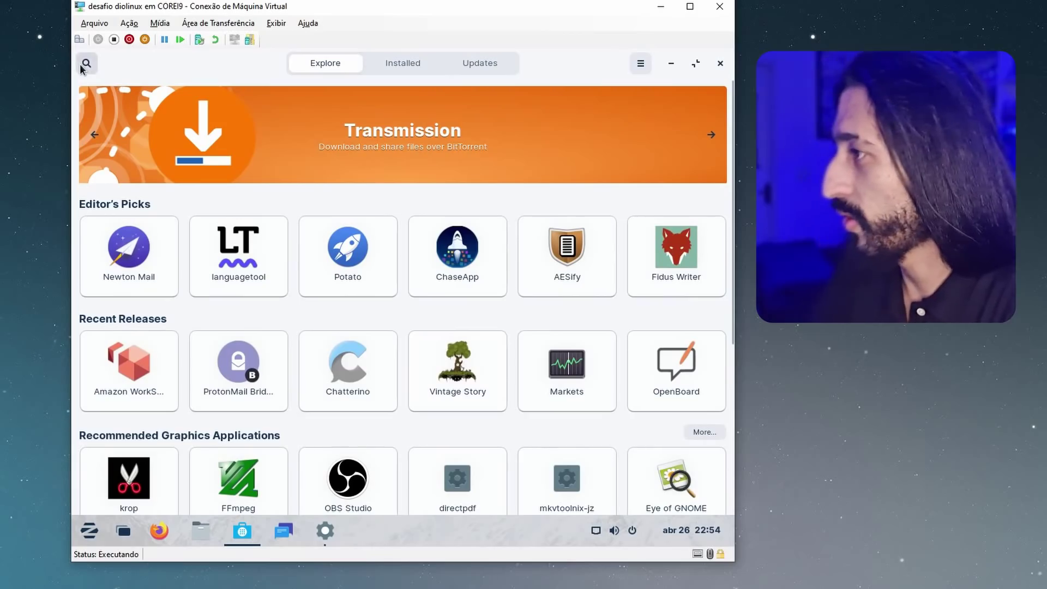
pyautogui.write('spotify')
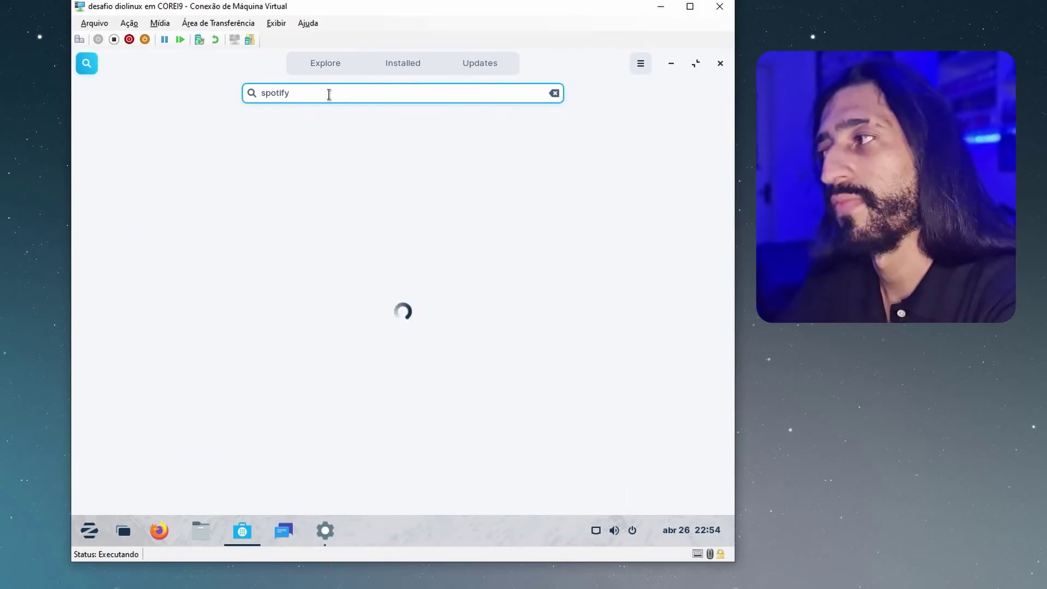
pyautogui.click(281, 138)
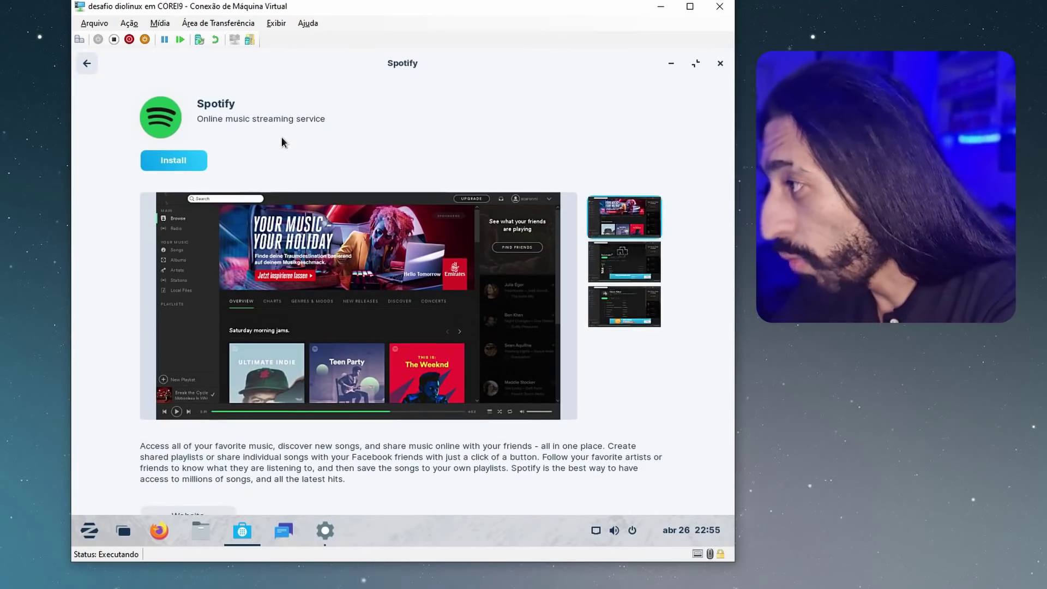
# Install Spotify from its store page and launch it, leaving the Software store closed
pyautogui.scroll(-5, 265, 127)
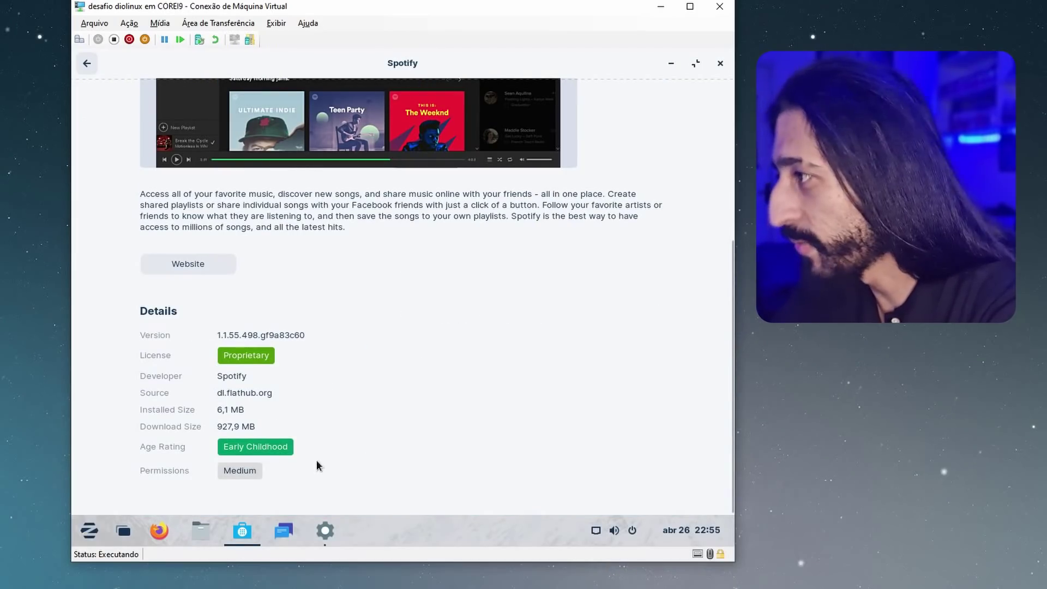
pyautogui.scroll(5, 544, 135)
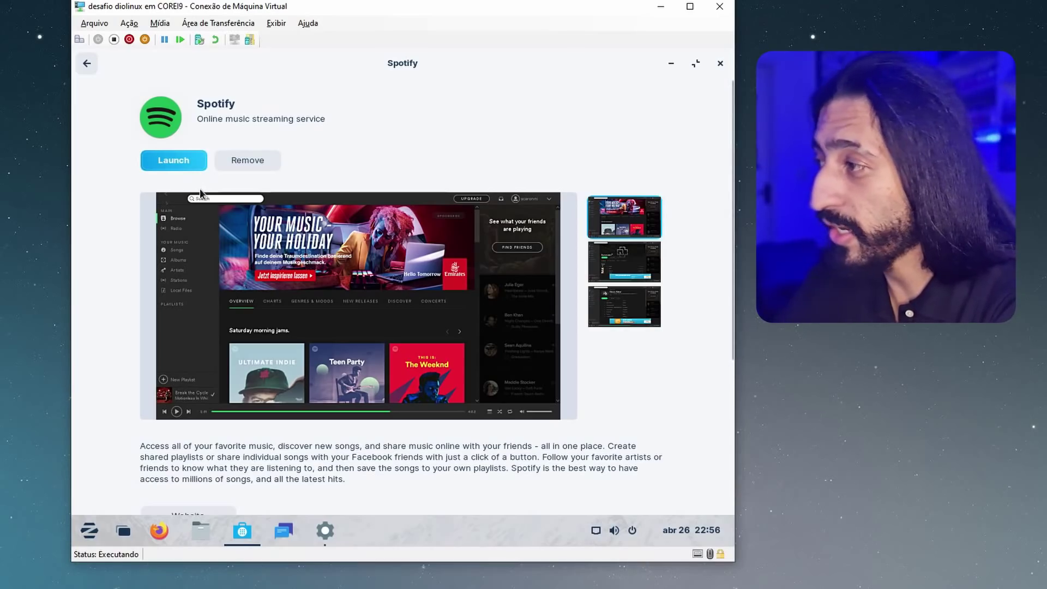
pyautogui.click(196, 169)
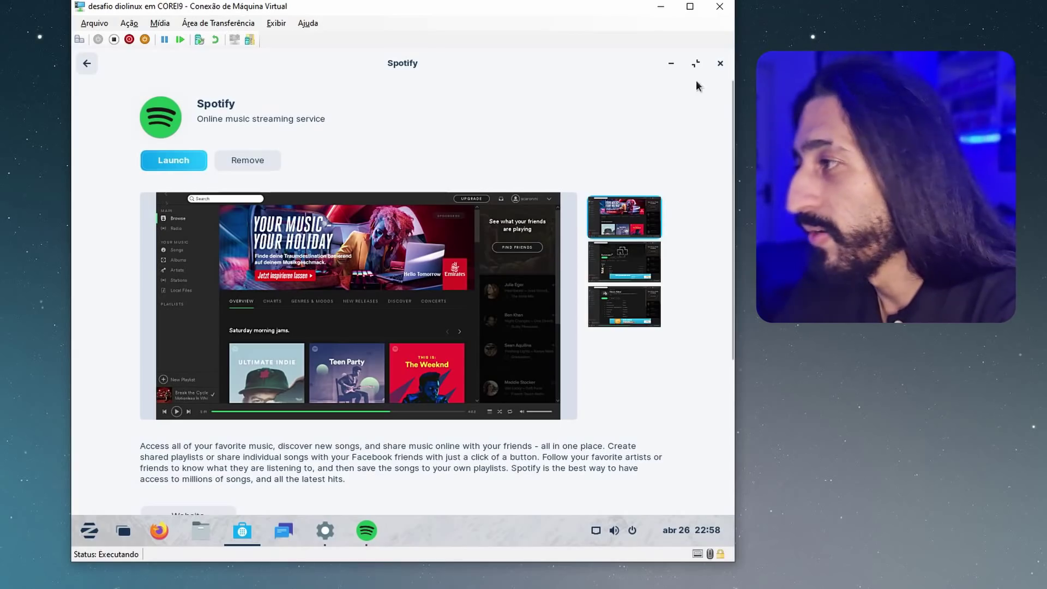
pyautogui.click(716, 64)
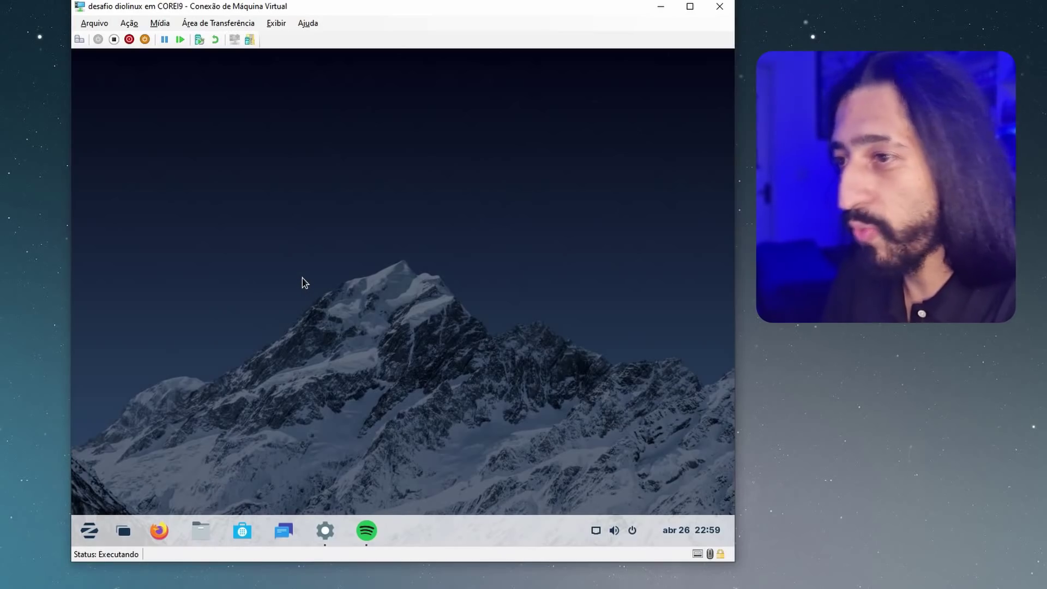
# Search the installed applications for a notepad program using "bloco", "note" and "no"
pyautogui.click(90, 540)
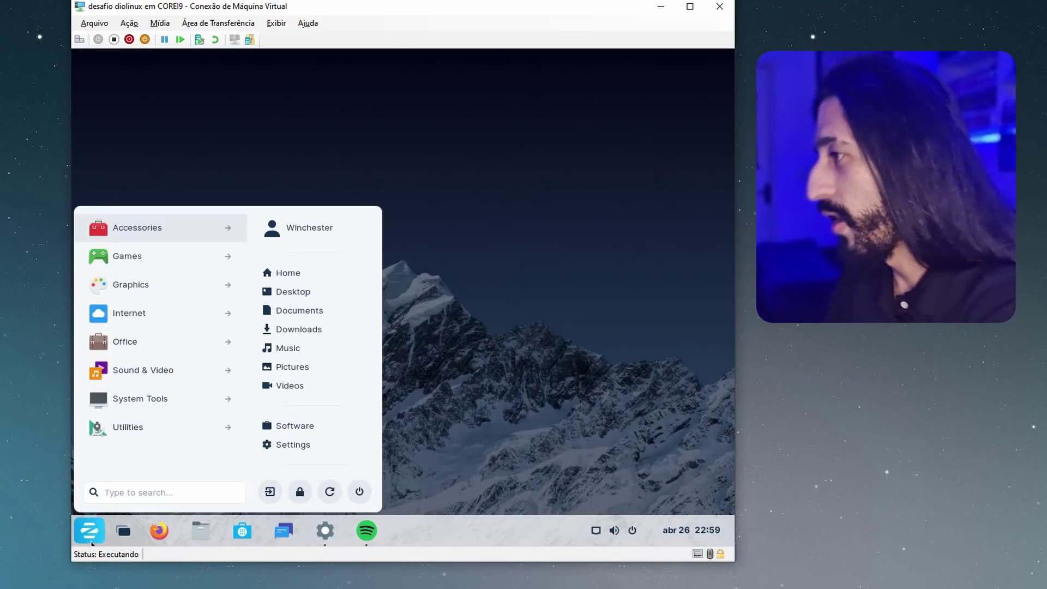
pyautogui.write('bloco')
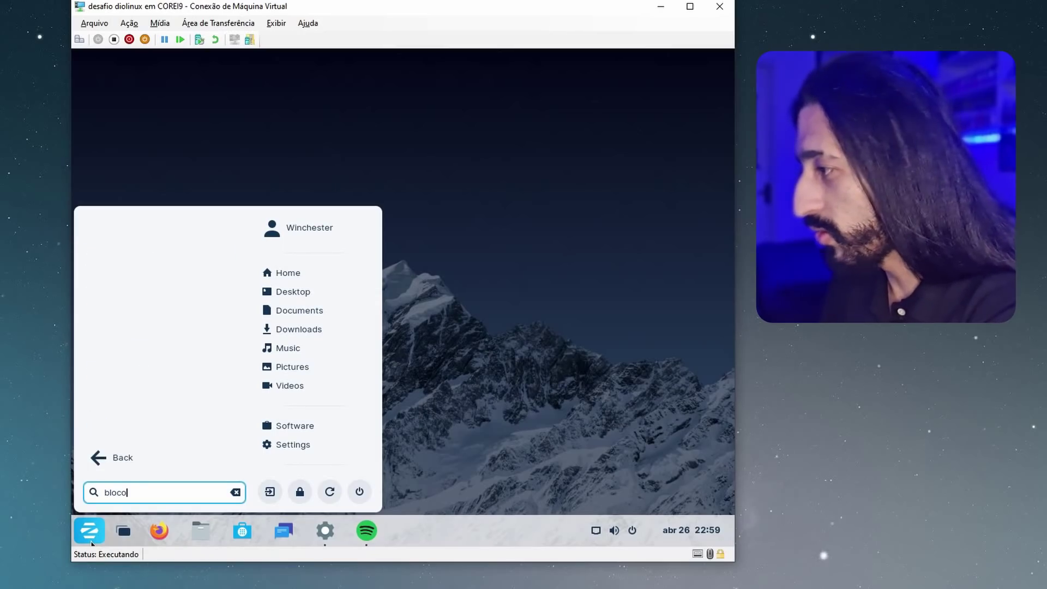
pyautogui.press('BackSpace')
pyautogui.press('BackSpace')
pyautogui.press('BackSpace')
pyautogui.press('BackSpace')
pyautogui.press('BackSpace')
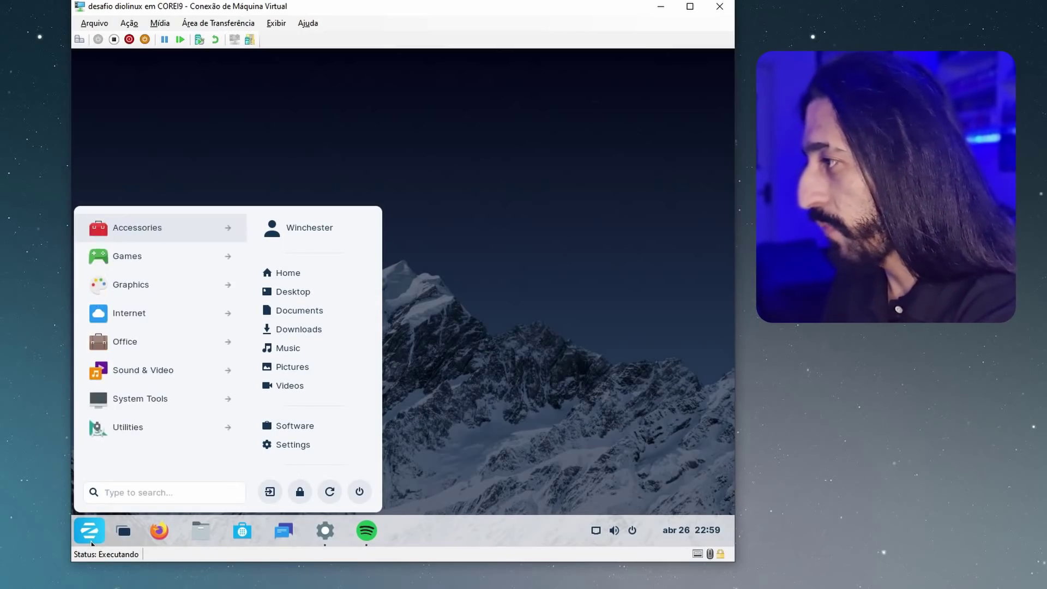
pyautogui.write('note')
pyautogui.press('BackSpace')
pyautogui.press('BackSpace')
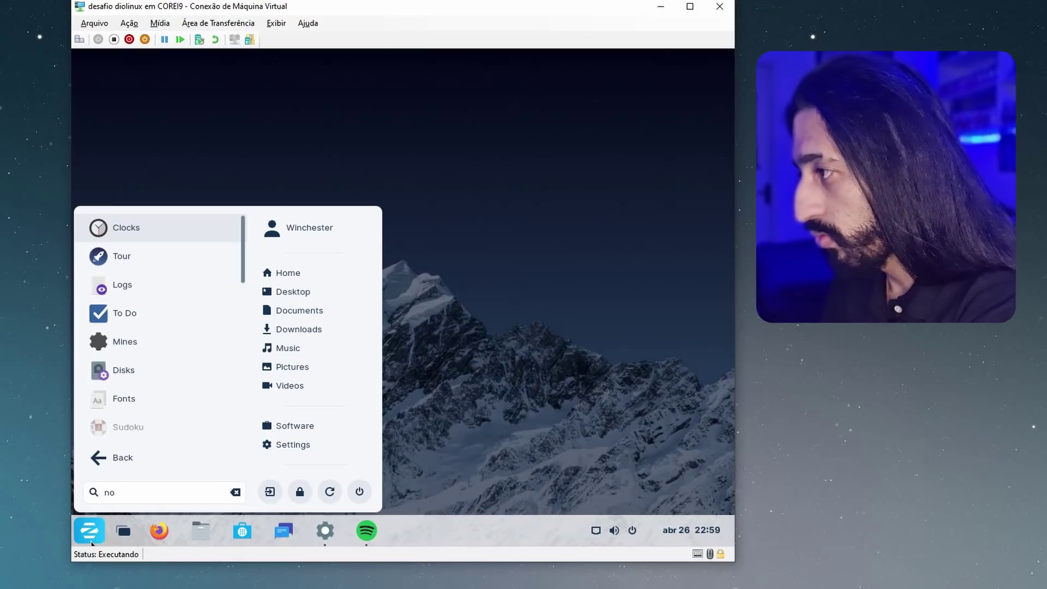
pyautogui.scroll(-10, 186, 417)
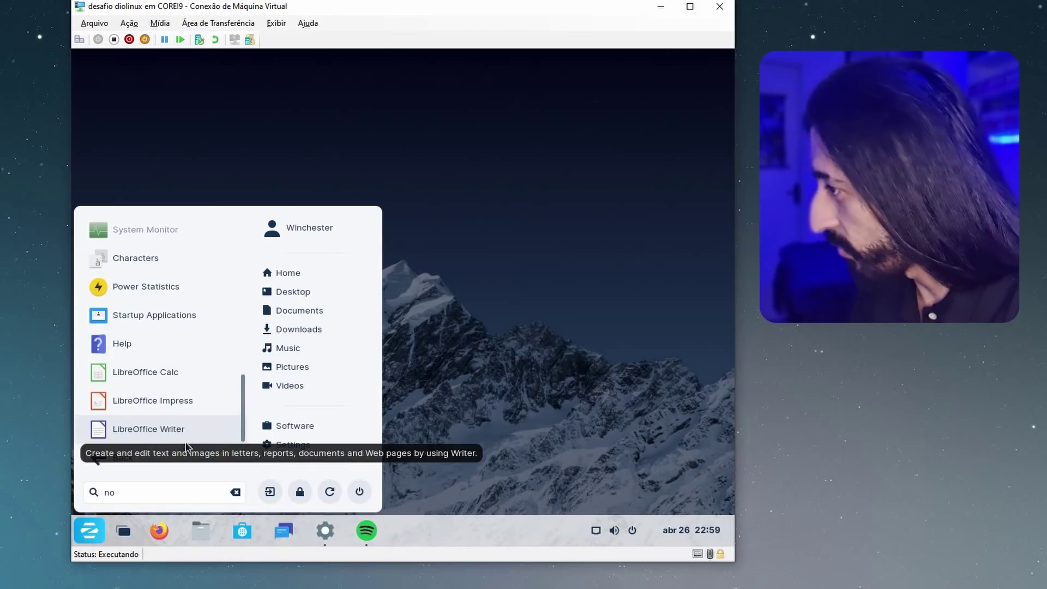
# Look through the Office applications and open Text Editor from the Accessories category
pyautogui.click(89, 530)
pyautogui.click(89, 530)
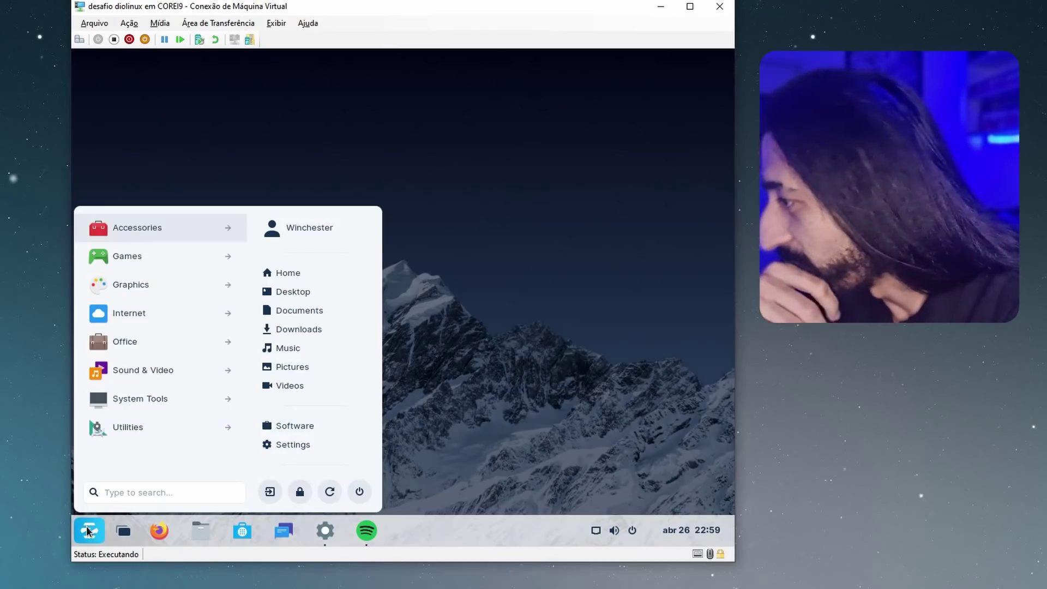
pyautogui.click(229, 348)
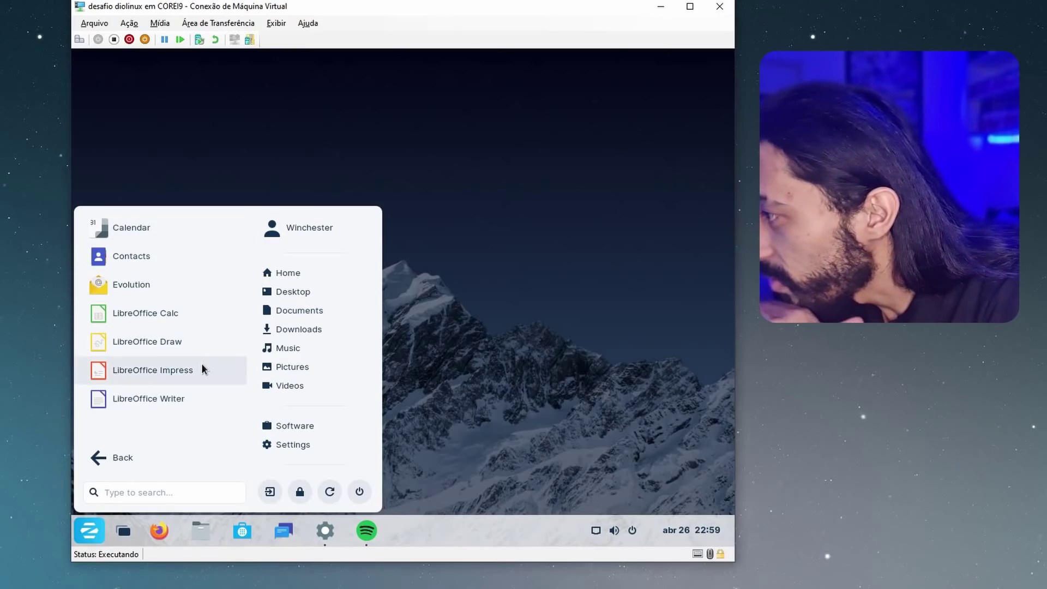
pyautogui.click(161, 459)
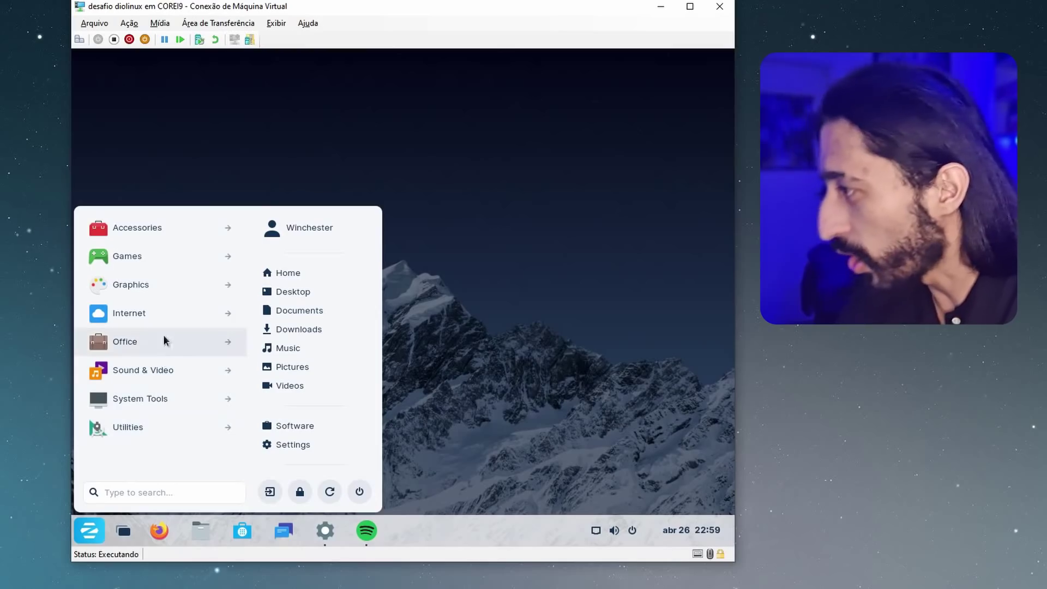
pyautogui.click(219, 319)
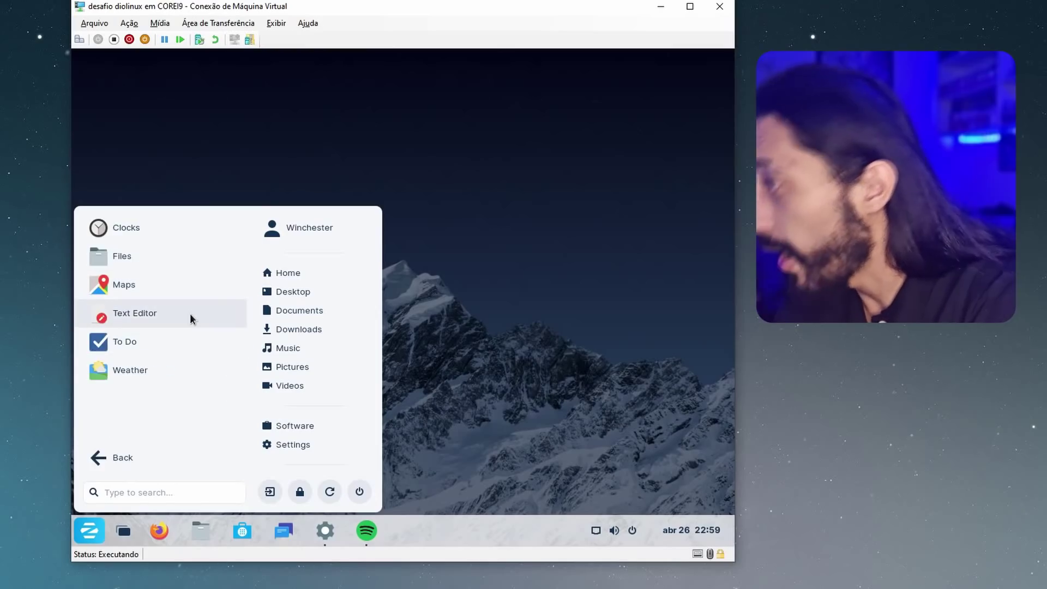
pyautogui.click(191, 314)
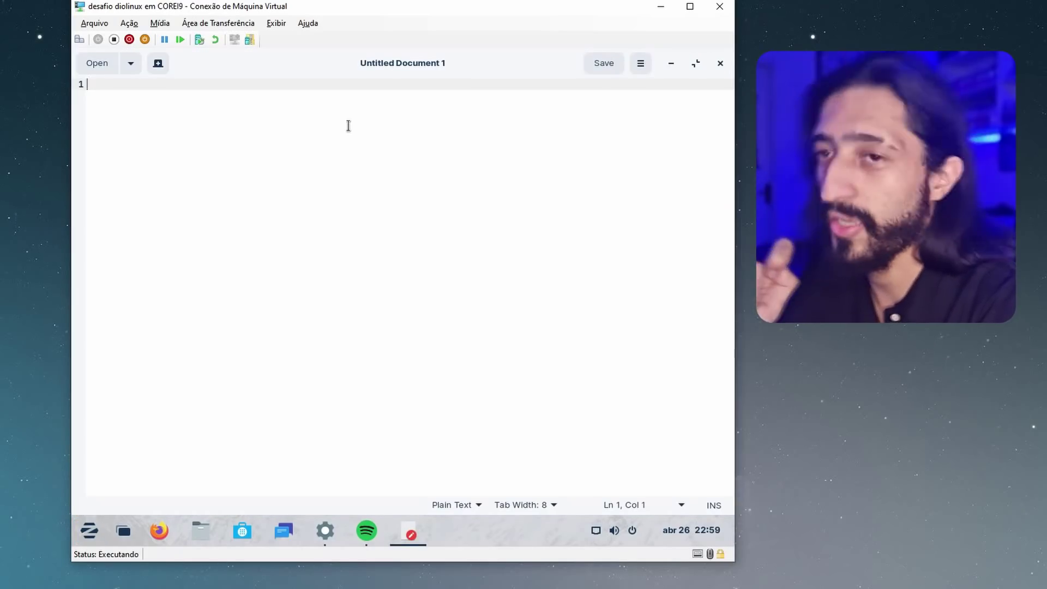
# Write "Meu nome é" followed by the person's full name and save the text document in the Documents folder
pyautogui.write('Meu nome é Rafael Shikamaru')
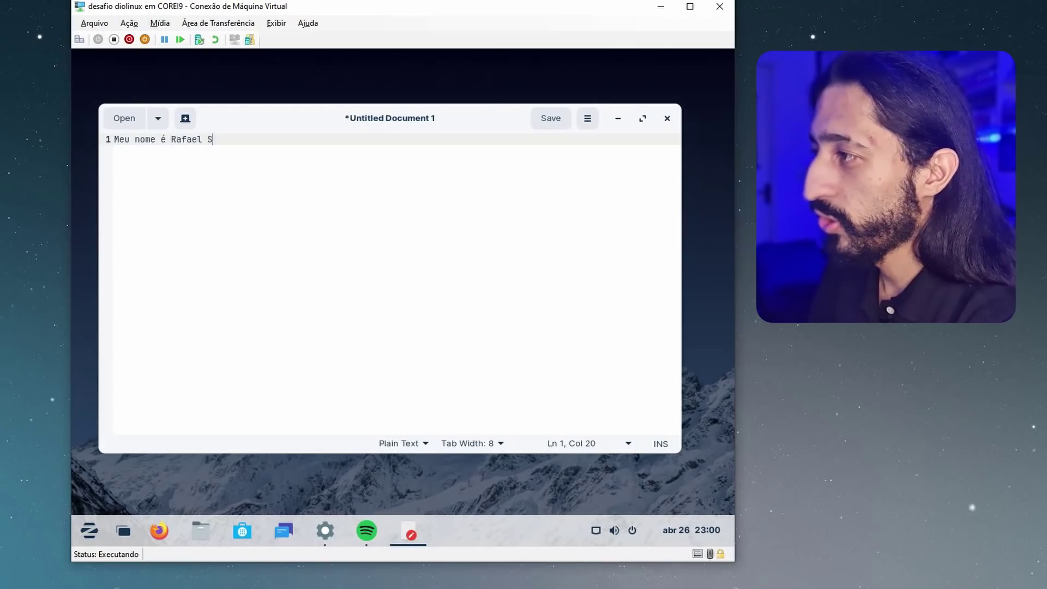
pyautogui.click(549, 123)
pyautogui.click(228, 145)
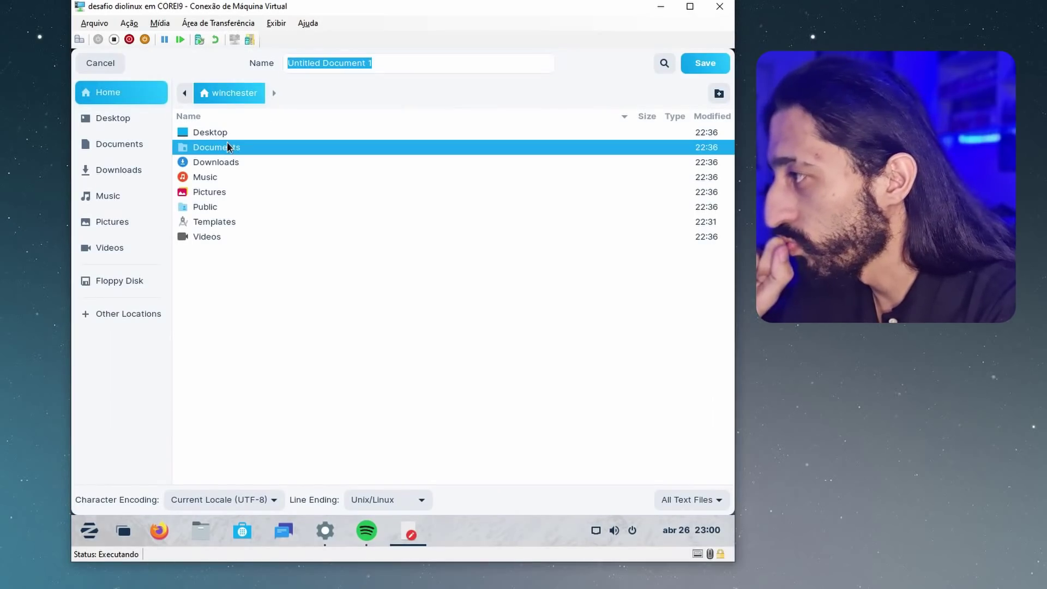
pyautogui.doubleClick(227, 146)
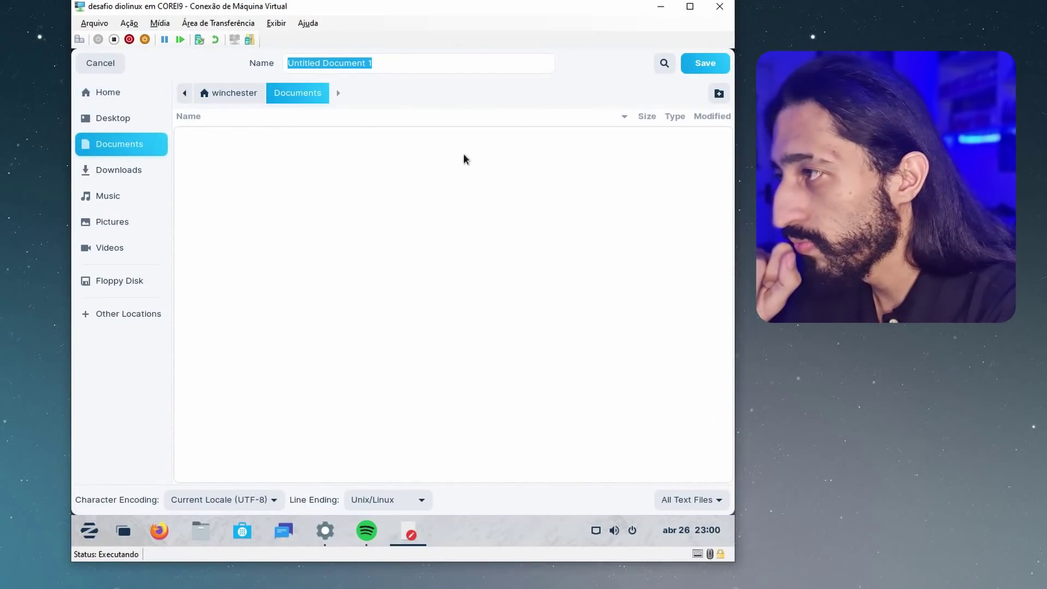
pyautogui.click(712, 64)
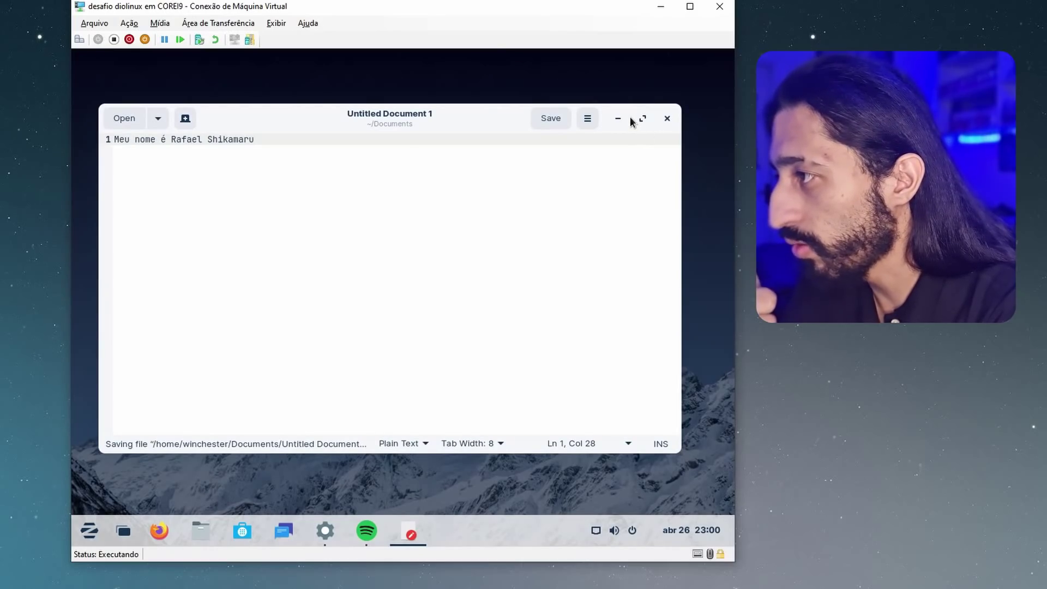
# Save a copy of the text document in Documents as "arquivo do desafio" and close the text editor
pyautogui.click(550, 118)
pyautogui.click(588, 118)
pyautogui.click(577, 207)
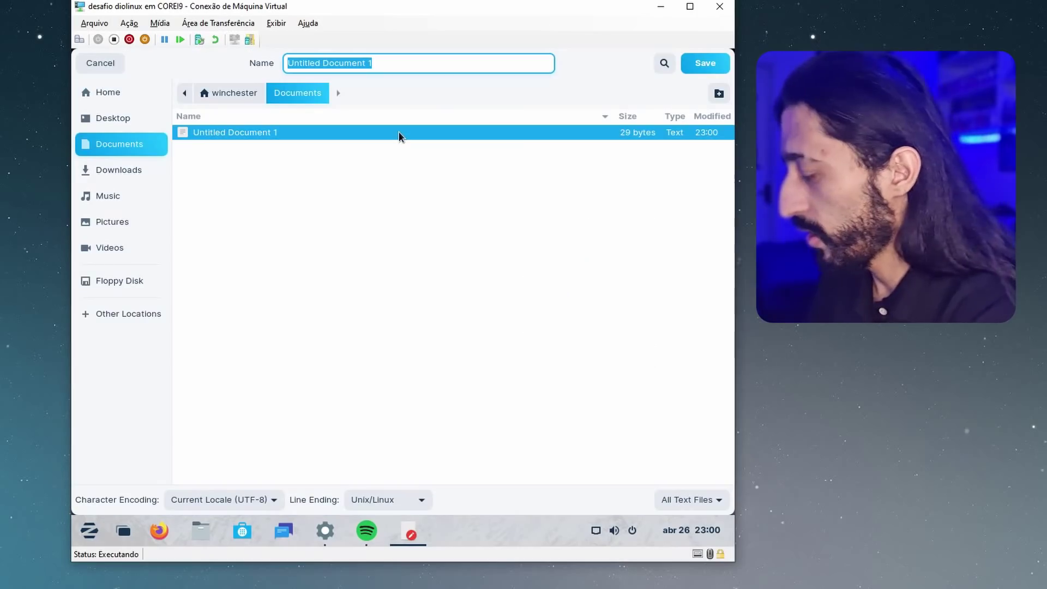
pyautogui.write('arqu')
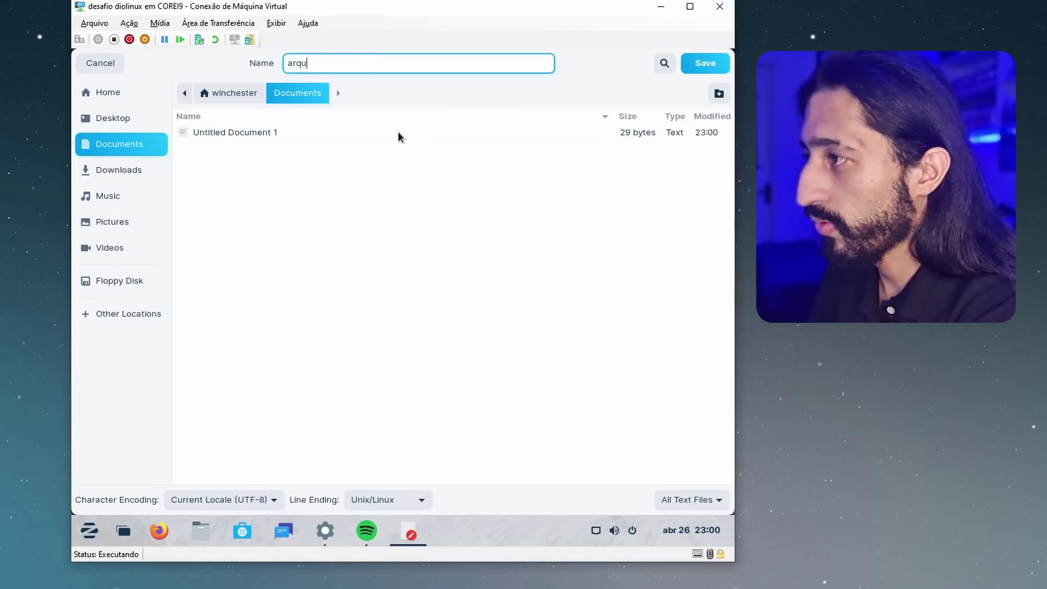
pyautogui.write('ivo do desafio')
pyautogui.press('Return')
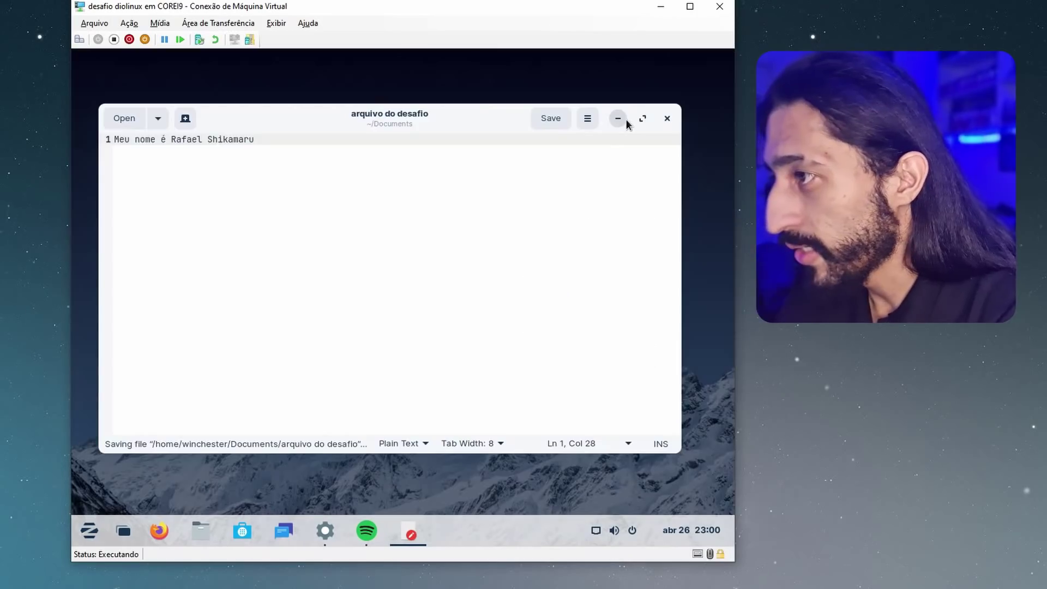
pyautogui.click(668, 119)
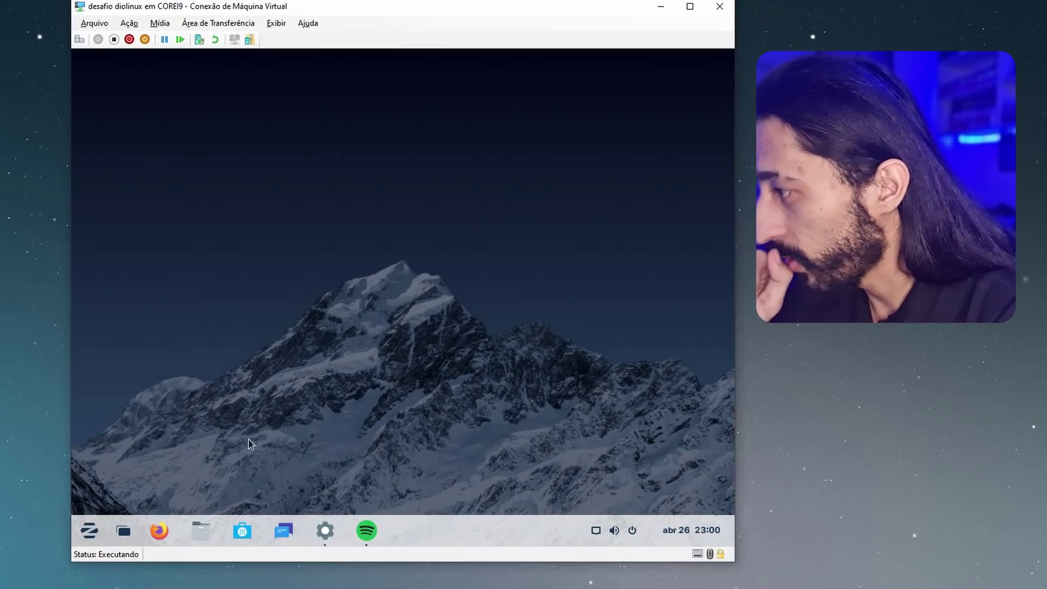
# Move both text files in the Documents folder to the trash and empty the trash
pyautogui.click(198, 532)
pyautogui.click(365, 156)
pyautogui.doubleClick(365, 153)
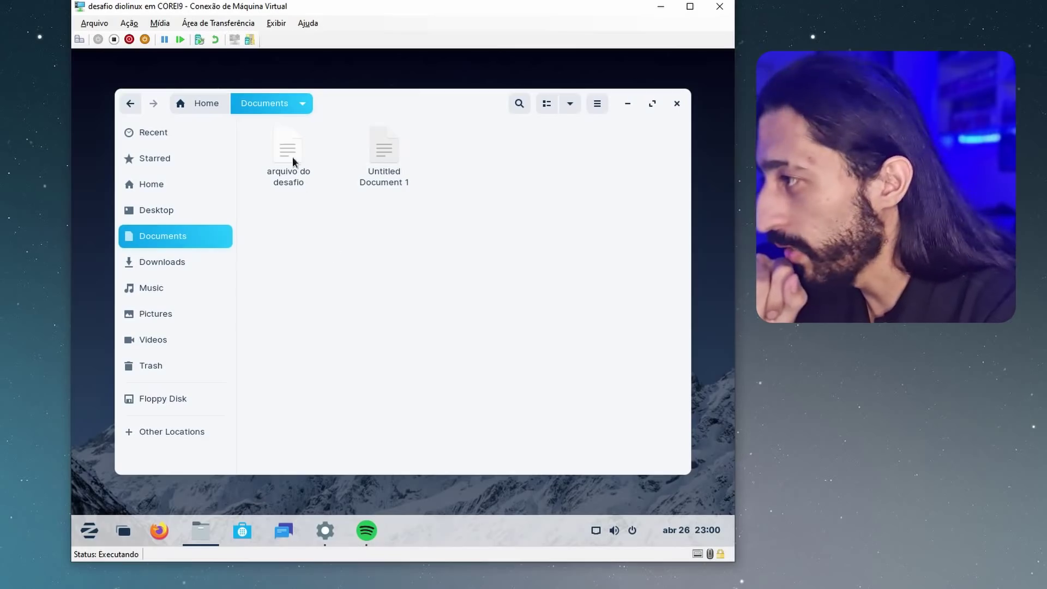
pyautogui.moveTo(457, 276); pyautogui.dragTo(265, 110)
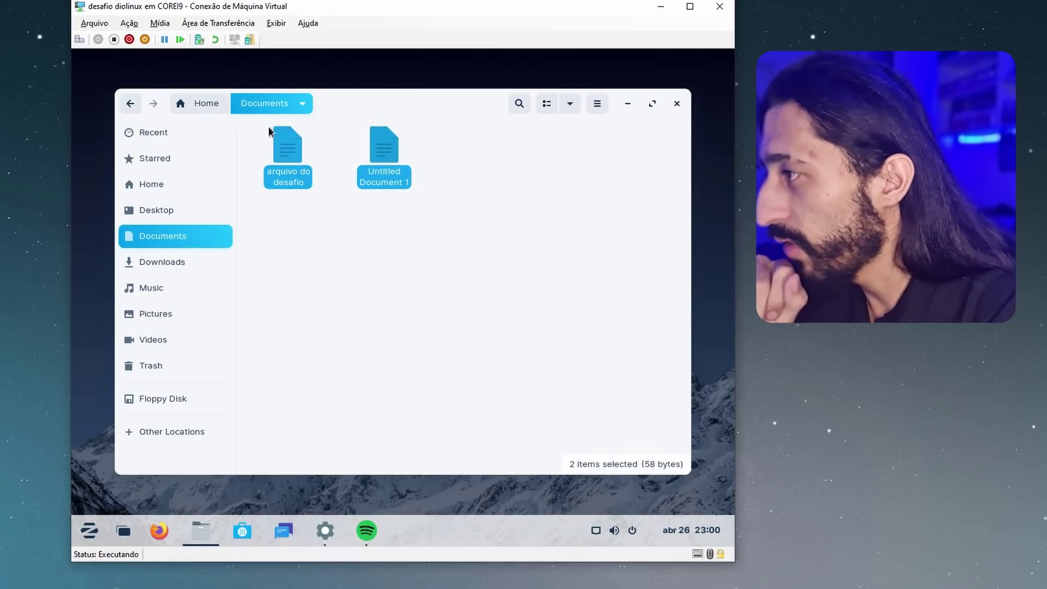
pyautogui.rightClick(292, 145)
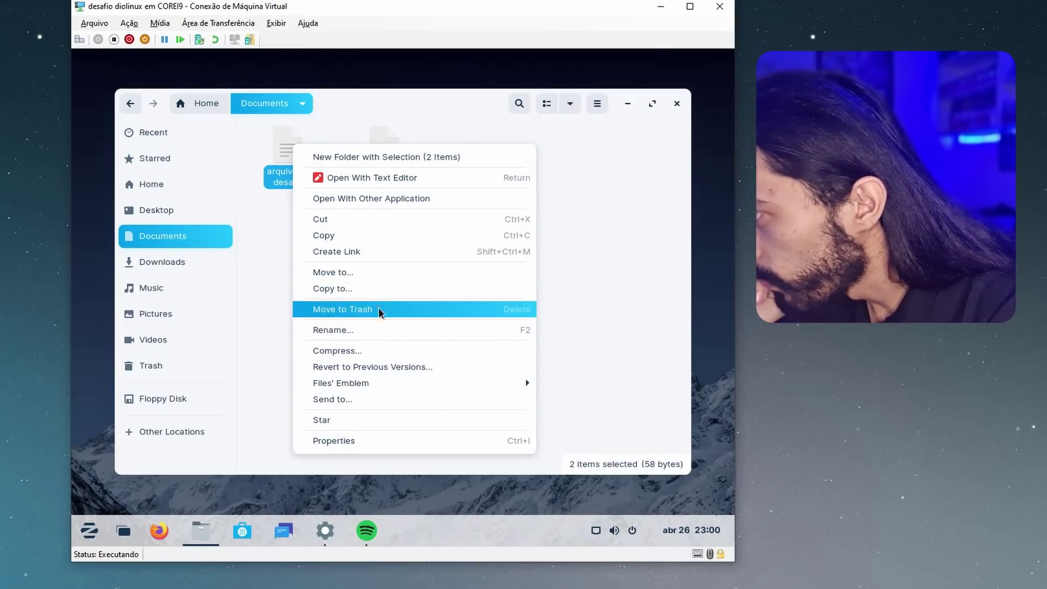
pyautogui.click(414, 314)
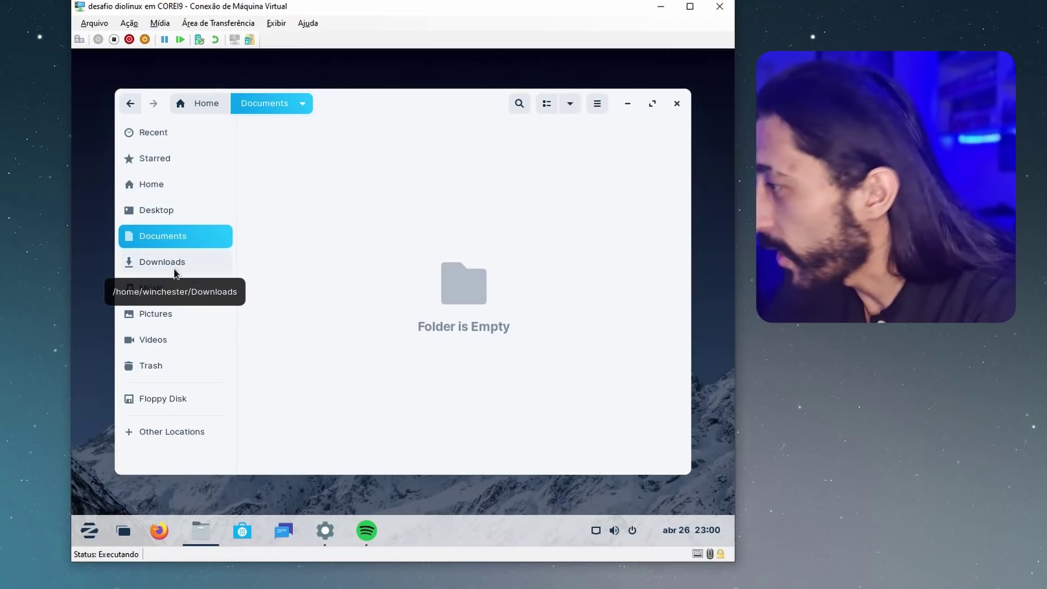
pyautogui.click(163, 365)
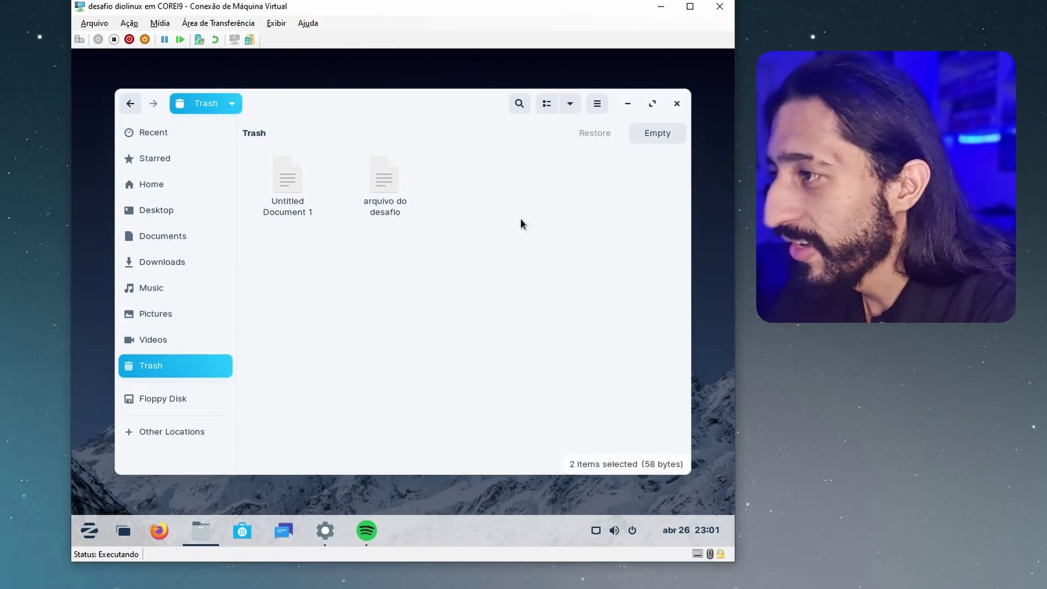
pyautogui.click(660, 133)
# Show the desktop's contents in the file manager and minimise the window
pyautogui.rightClick(87, 393)
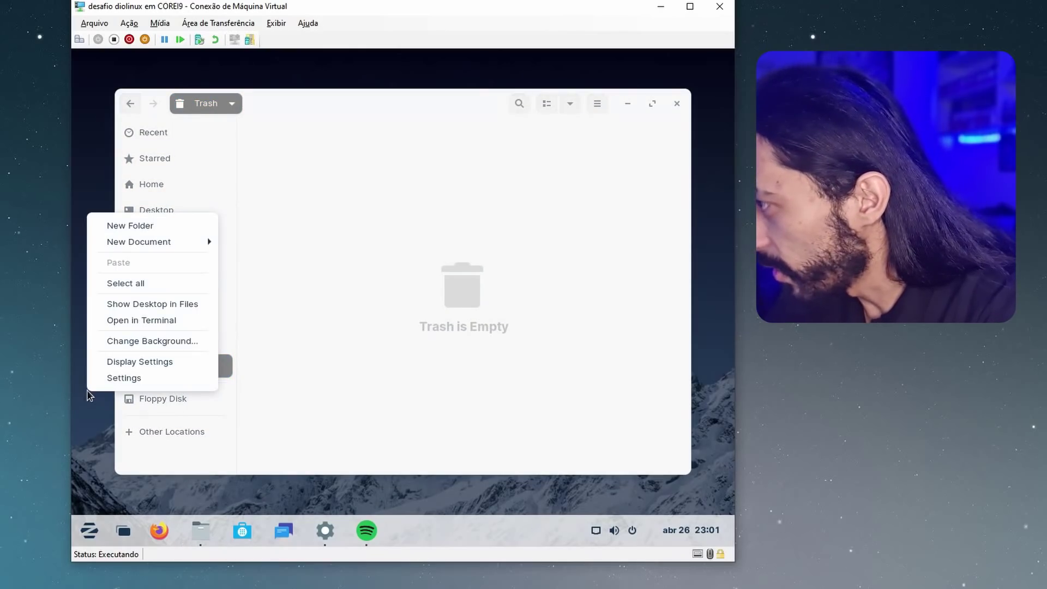
pyautogui.click(182, 304)
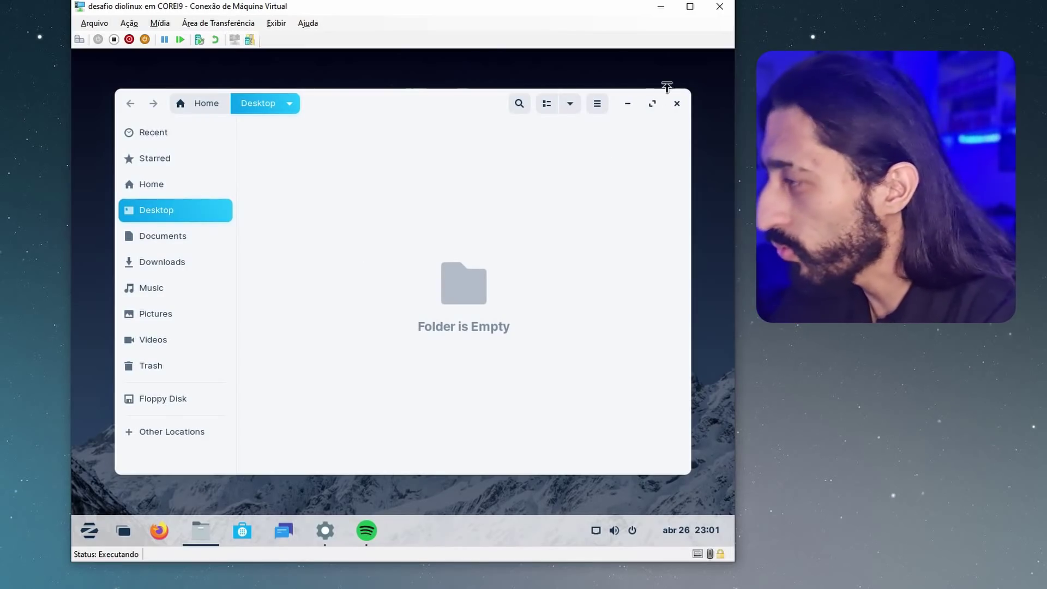
pyautogui.click(629, 103)
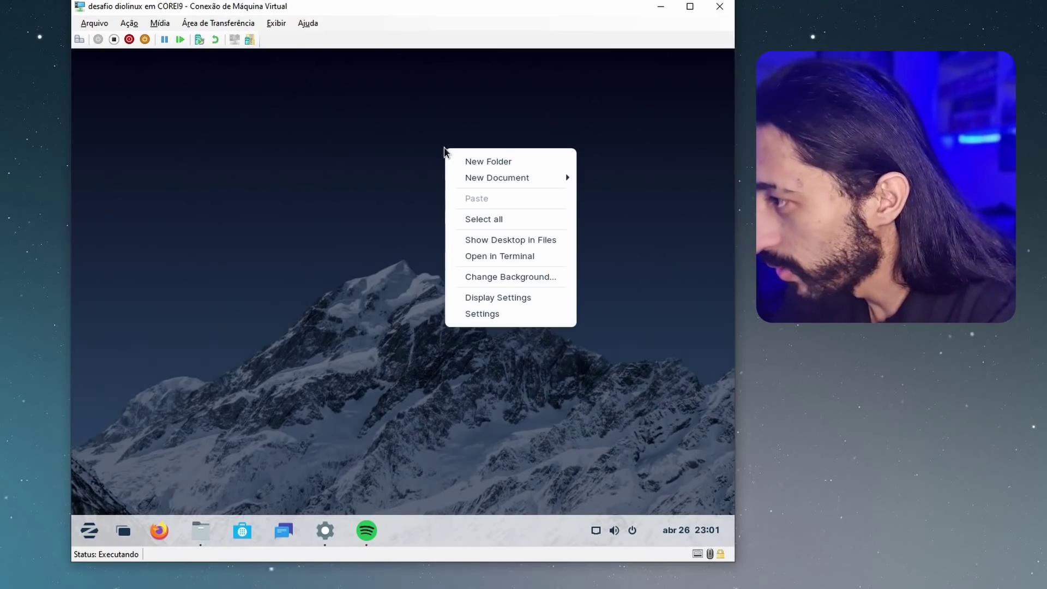
# Create a folder named "teste" on the desktop and move it to the desktop's upper-left corner
pyautogui.rightClick(446, 152)
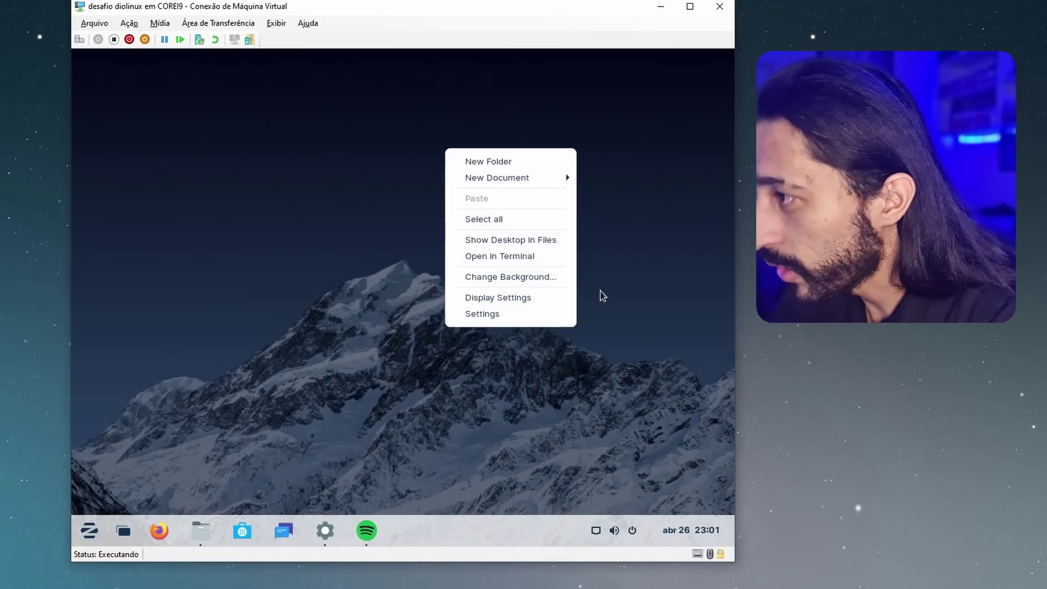
pyautogui.click(536, 158)
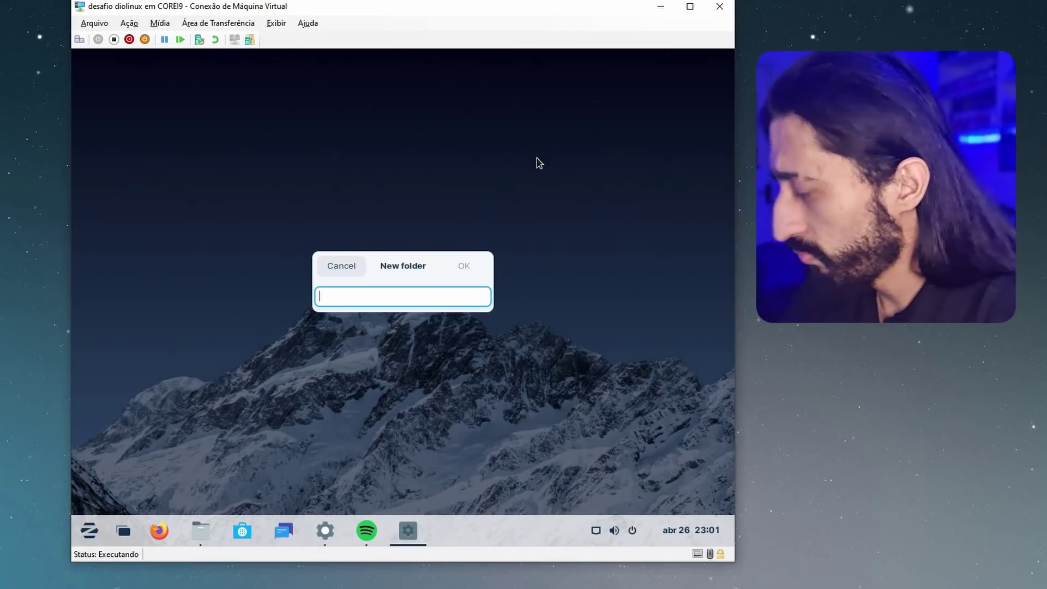
pyautogui.write('teste')
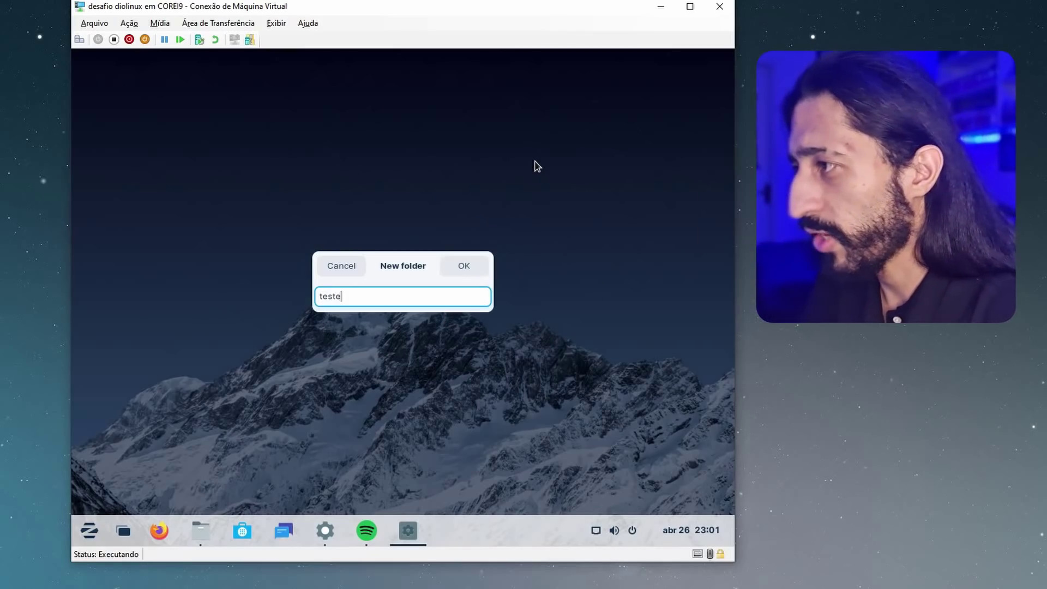
pyautogui.press('Return')
pyautogui.click(517, 246)
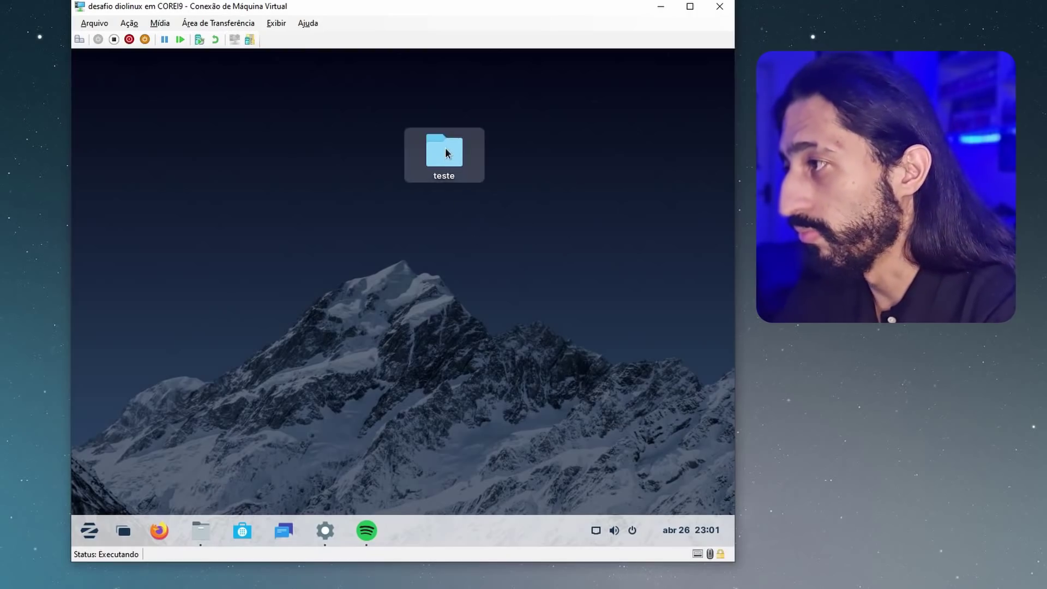
pyautogui.moveTo(412, 156); pyautogui.dragTo(164, 110)
# Check the desktop options, then restore the Desktop folder window, move it clear of the teste folder and inspect the options for Trash
pyautogui.rightClick(248, 284)
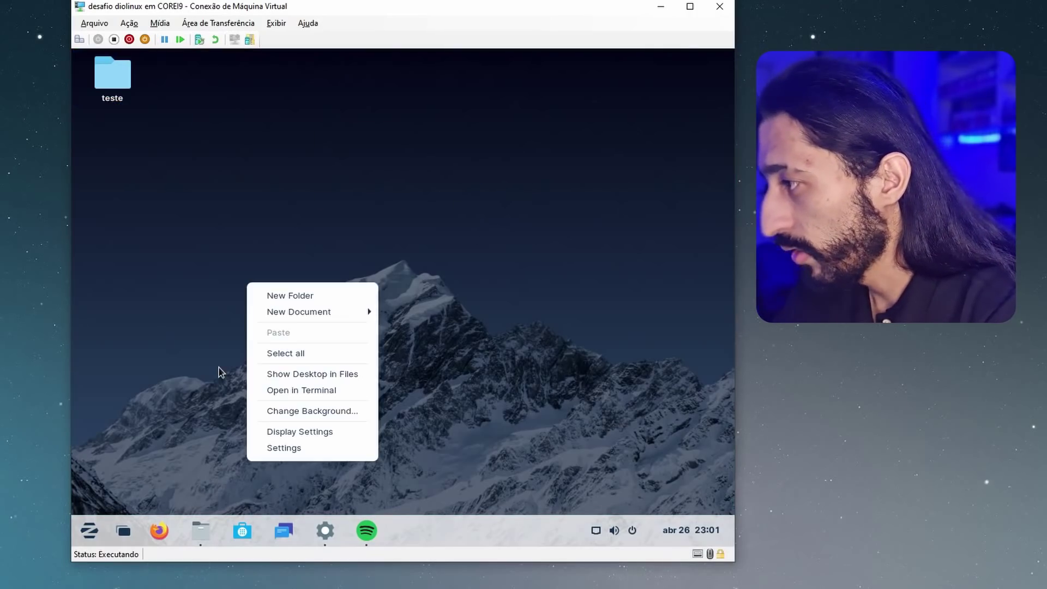
pyautogui.click(200, 530)
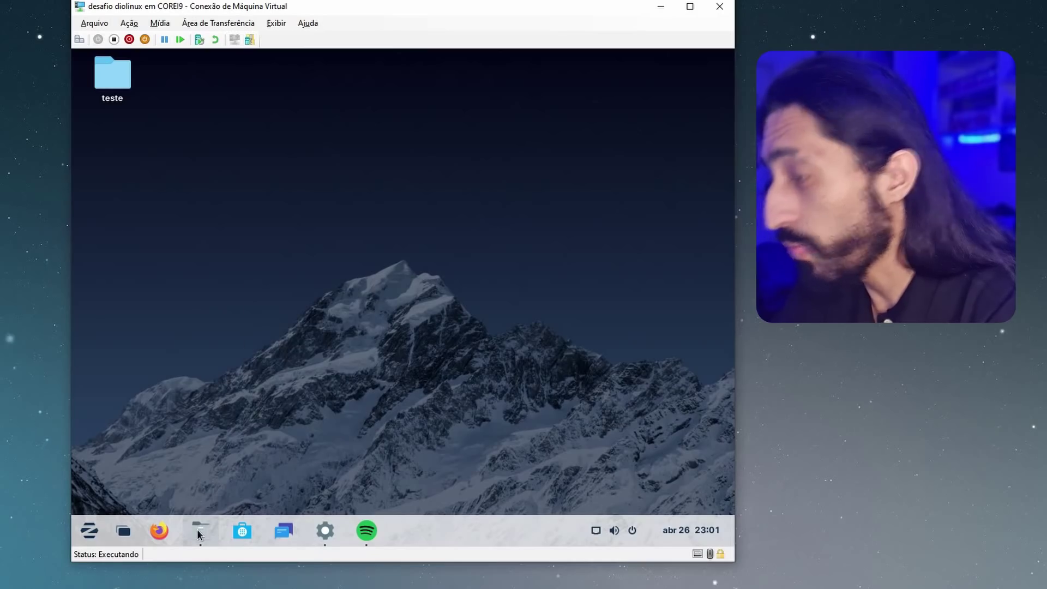
pyautogui.moveTo(203, 532)
pyautogui.click(184, 473)
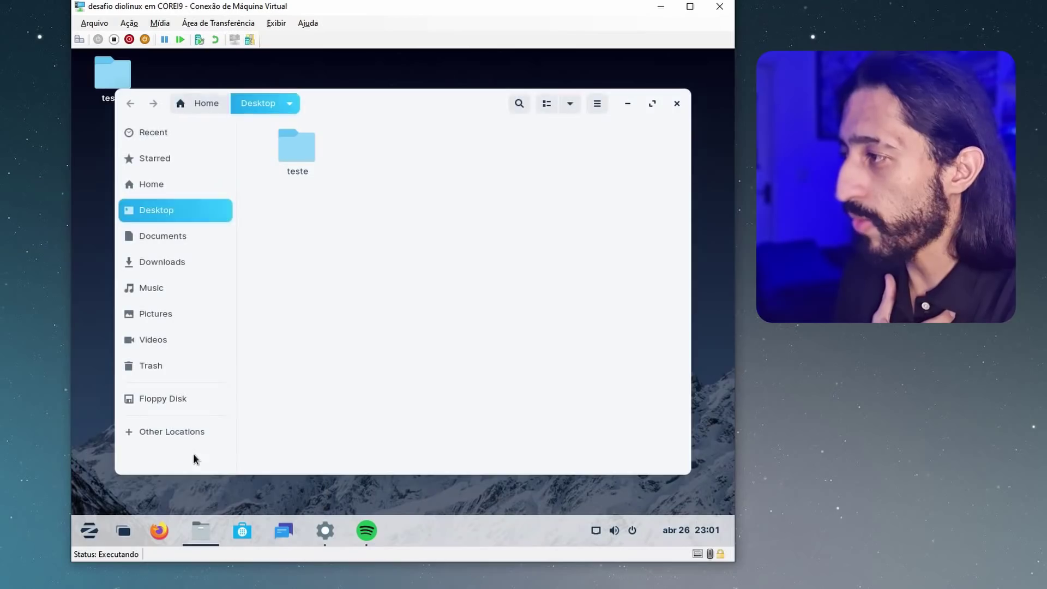
pyautogui.moveTo(380, 104); pyautogui.dragTo(394, 138)
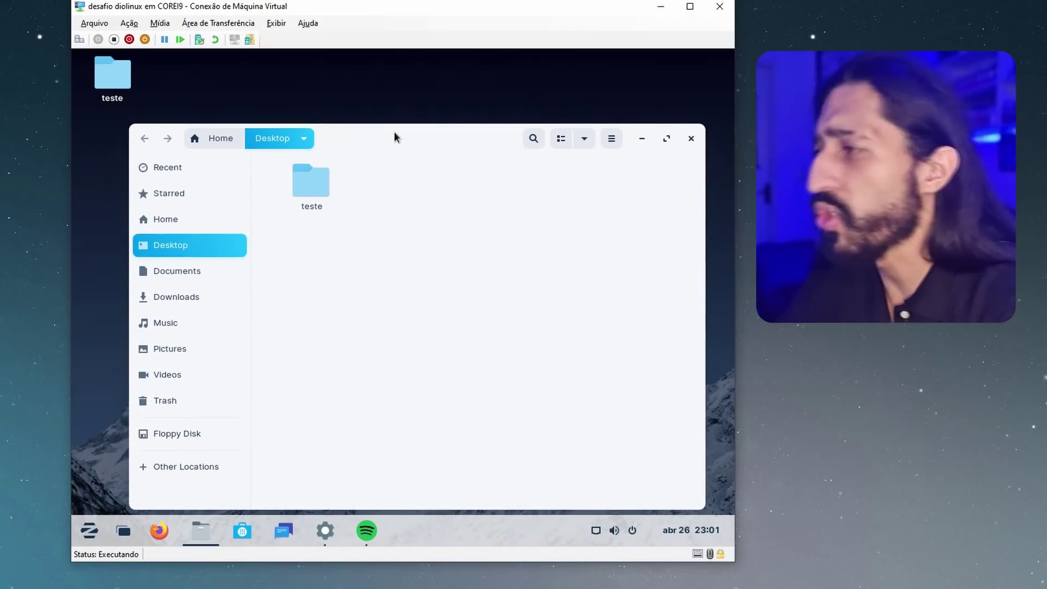
pyautogui.click(169, 405)
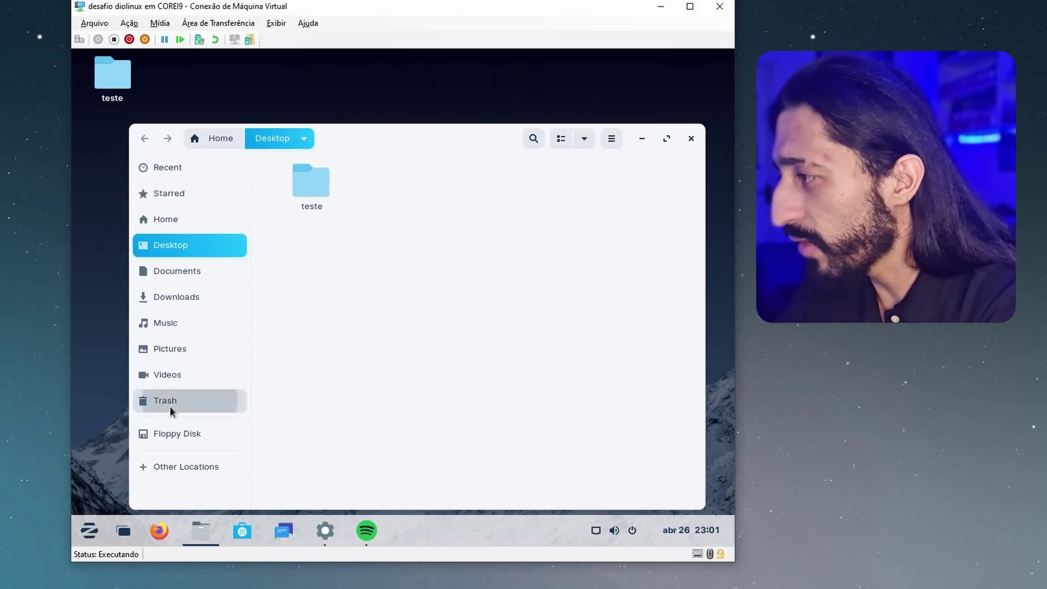
pyautogui.rightClick(172, 402)
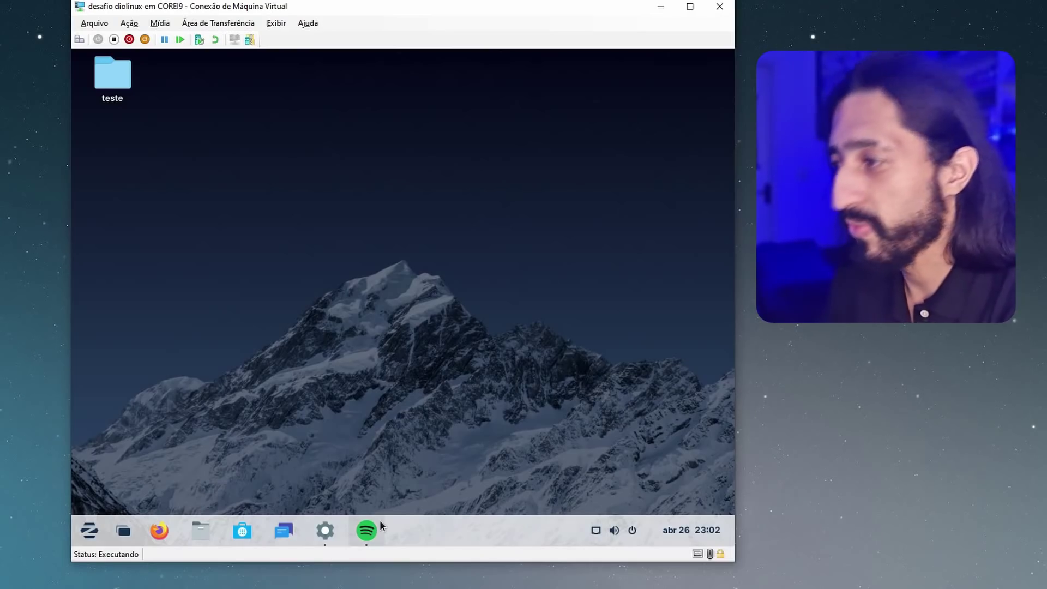
# Open the desktop background settings and check the light and dark mountain wallpapers, keeping the dark one selected
pyautogui.rightClick(388, 344)
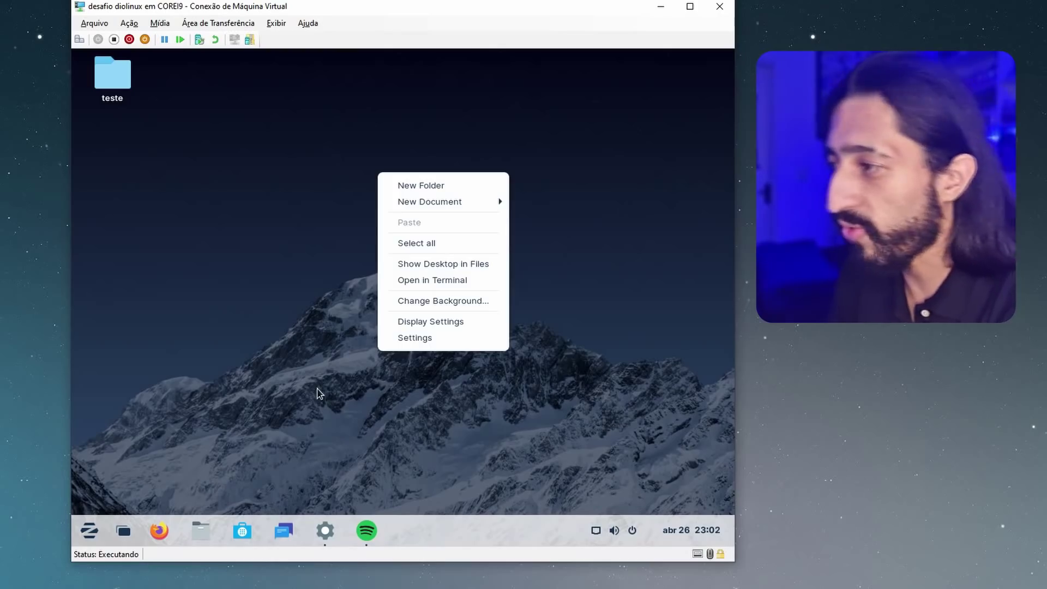
pyautogui.click(458, 301)
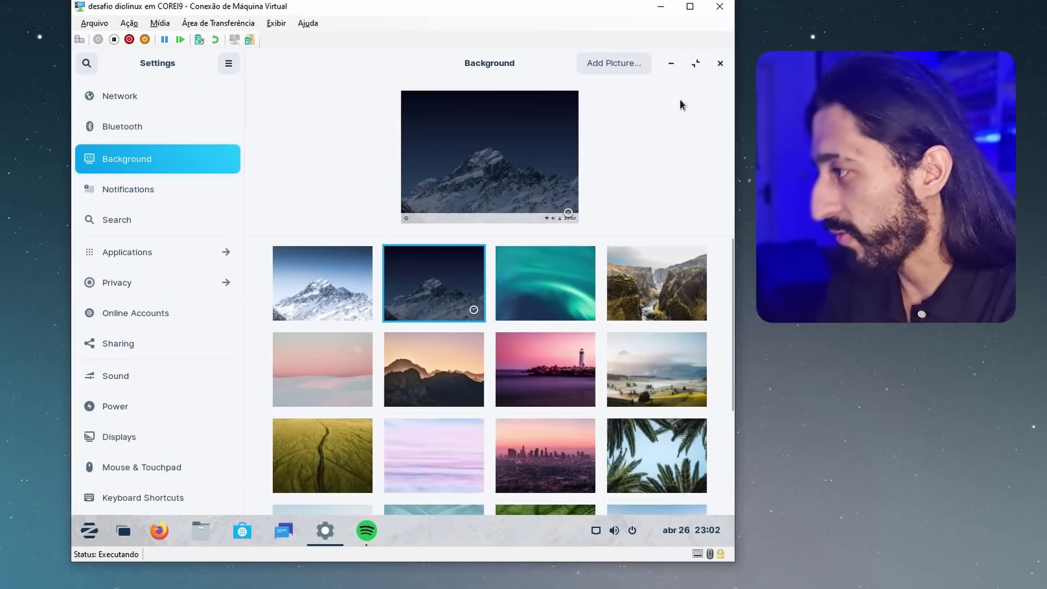
pyautogui.click(683, 98)
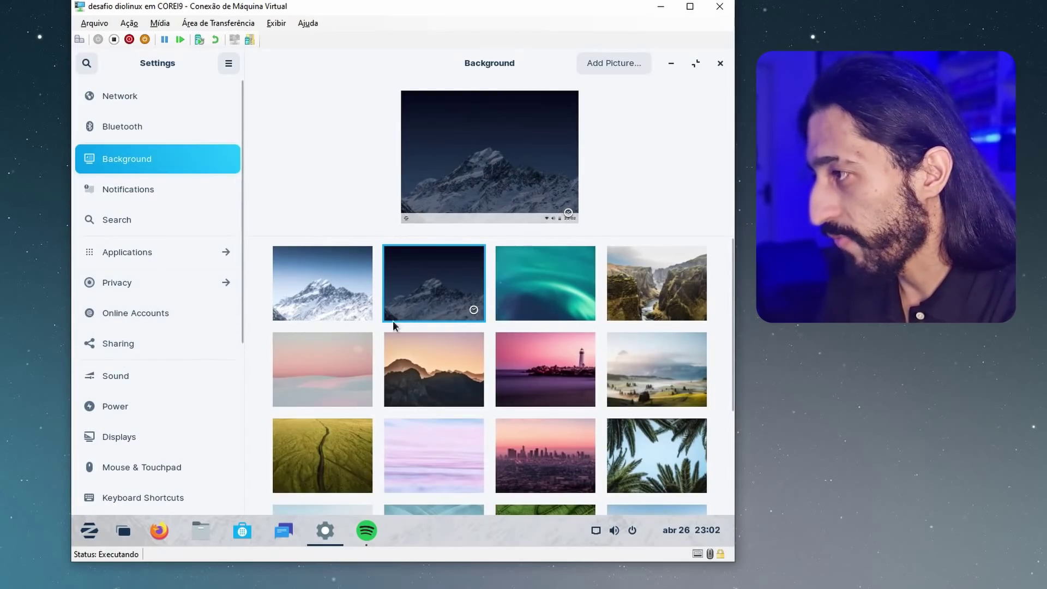
pyautogui.click(354, 266)
pyautogui.click(413, 278)
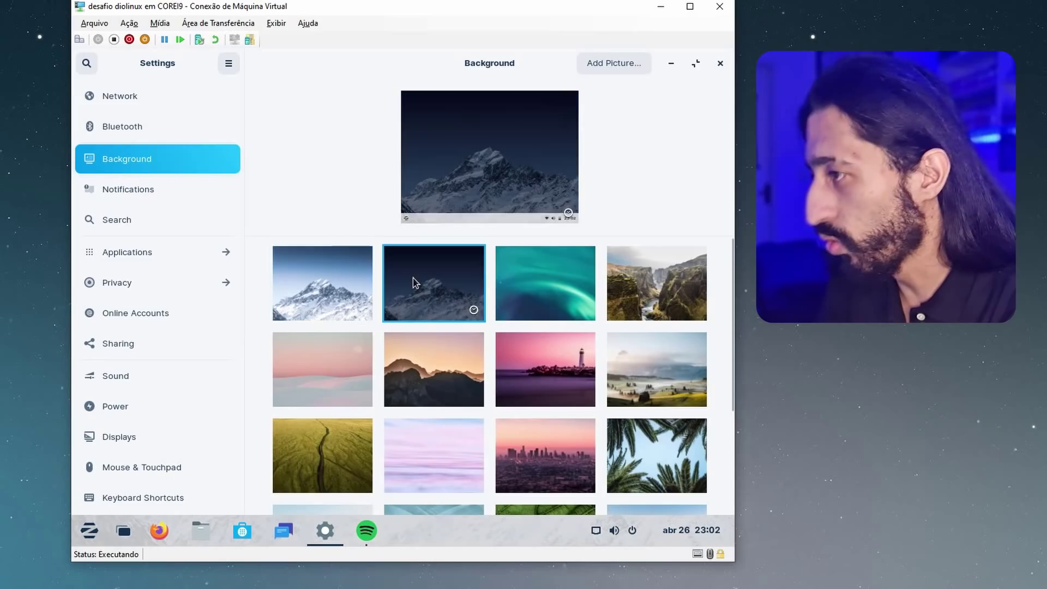
# Examine the Color and Displays pages of the system settings
pyautogui.scroll(-5, 169, 390)
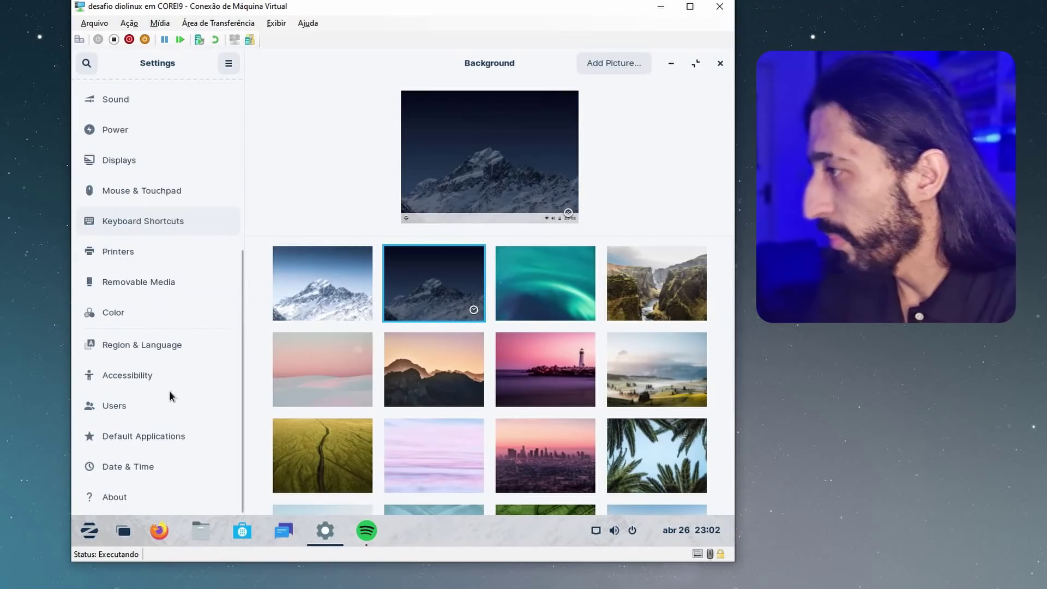
pyautogui.click(146, 306)
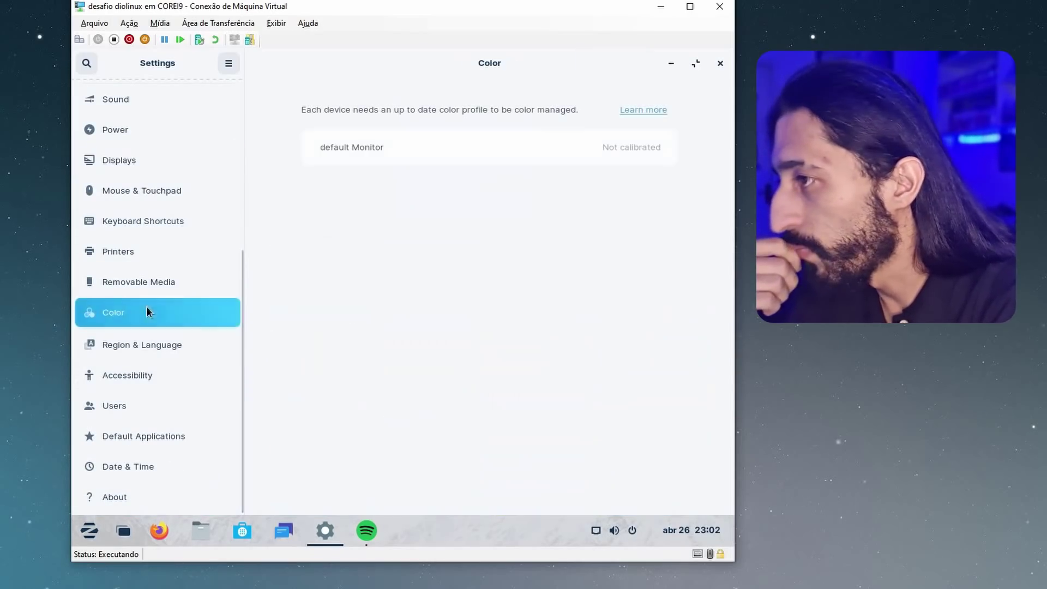
pyautogui.scroll(5, 147, 480)
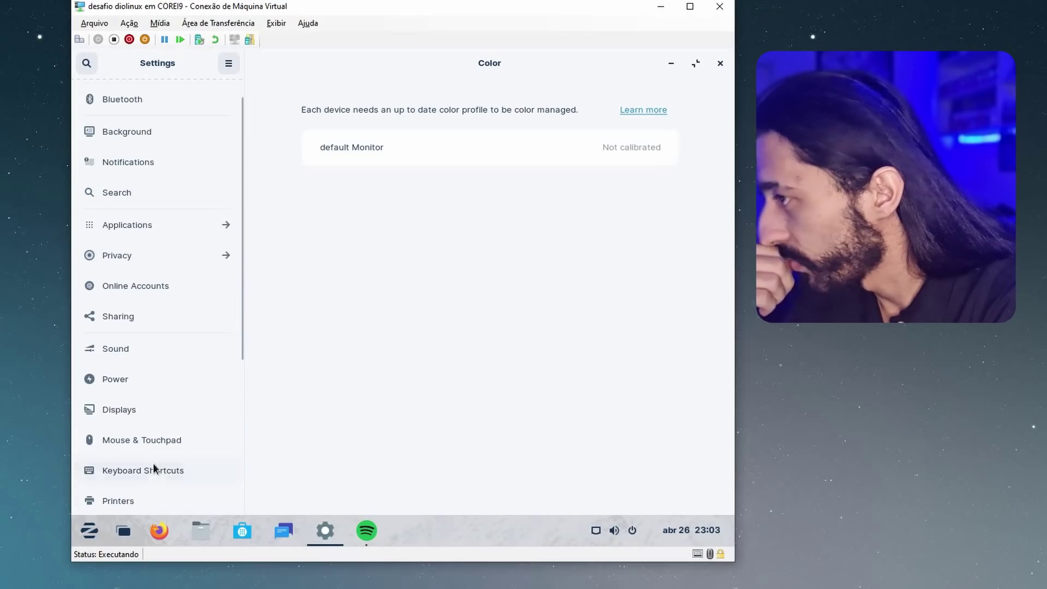
pyautogui.click(152, 410)
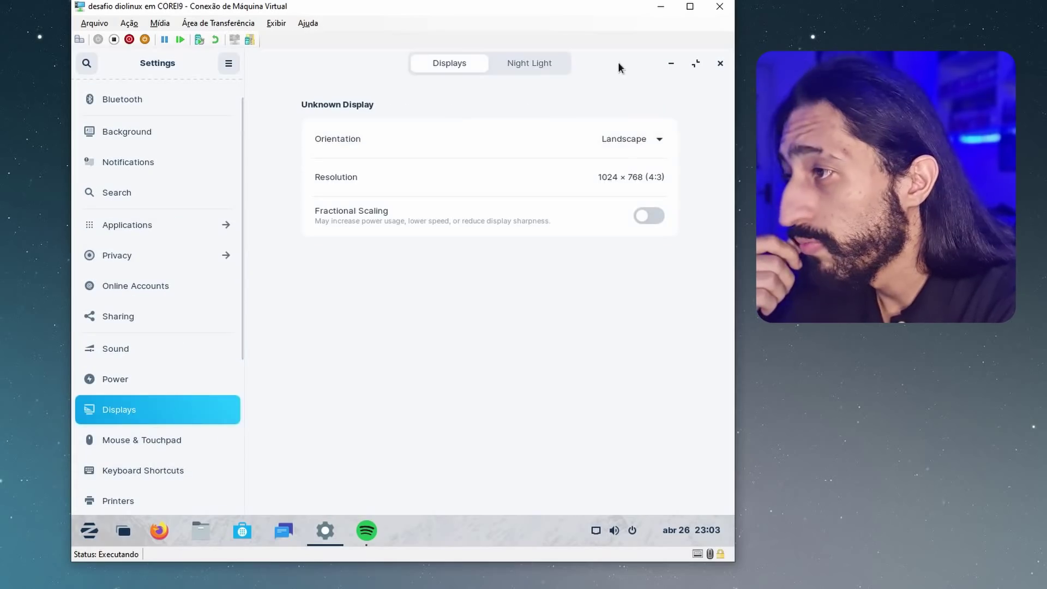
# Restore the Settings window to its smaller size and try the Night Light option, leaving it off
pyautogui.click(696, 64)
pyautogui.click(551, 97)
pyautogui.click(667, 195)
pyautogui.click(662, 192)
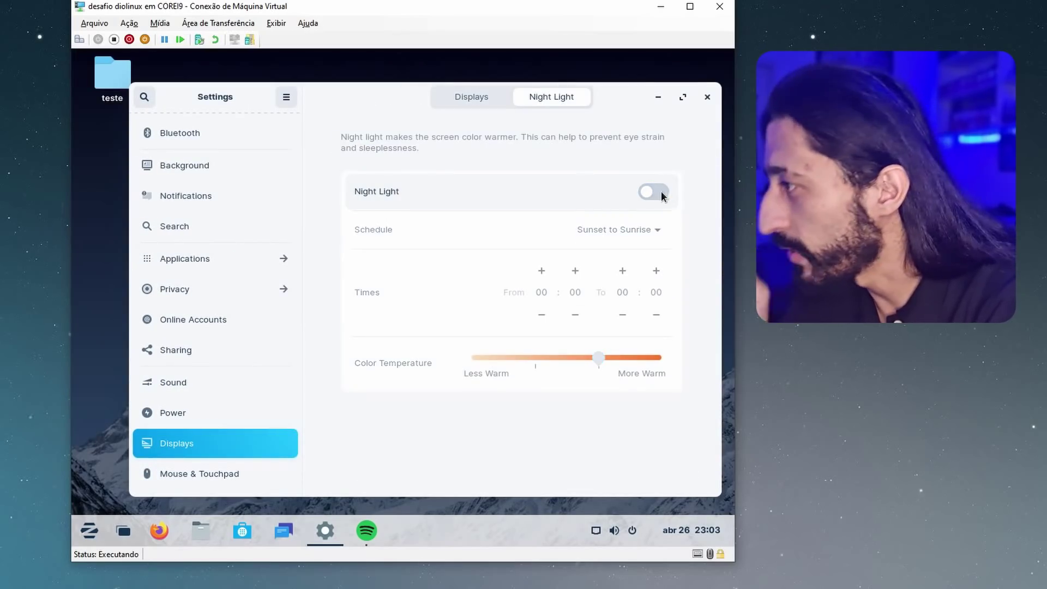
# Look over the Background and Displays settings pages and scan the remaining settings categories
pyautogui.scroll(1, 156, 243)
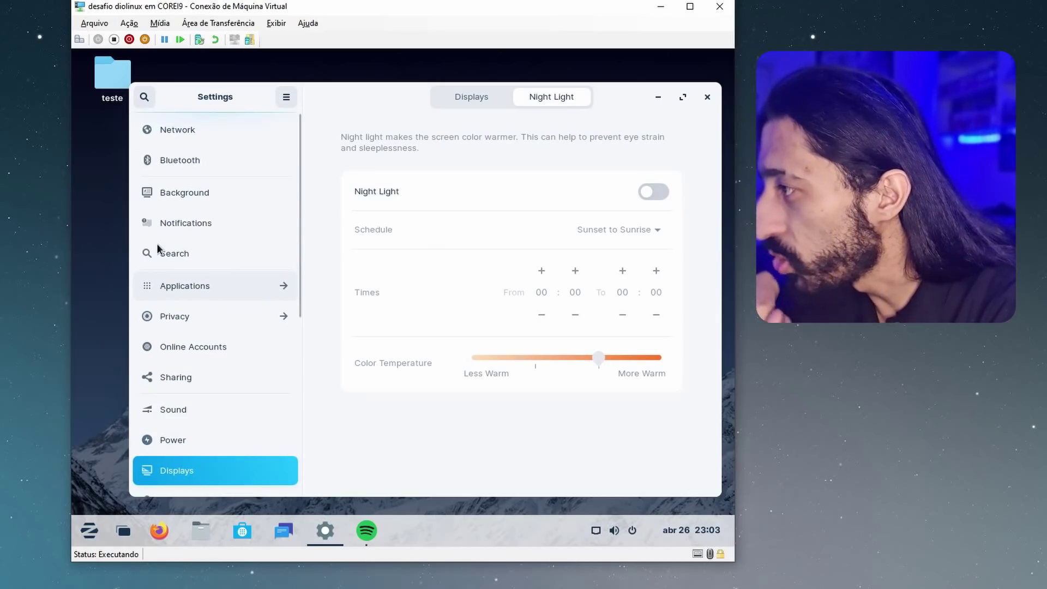
pyautogui.click(213, 191)
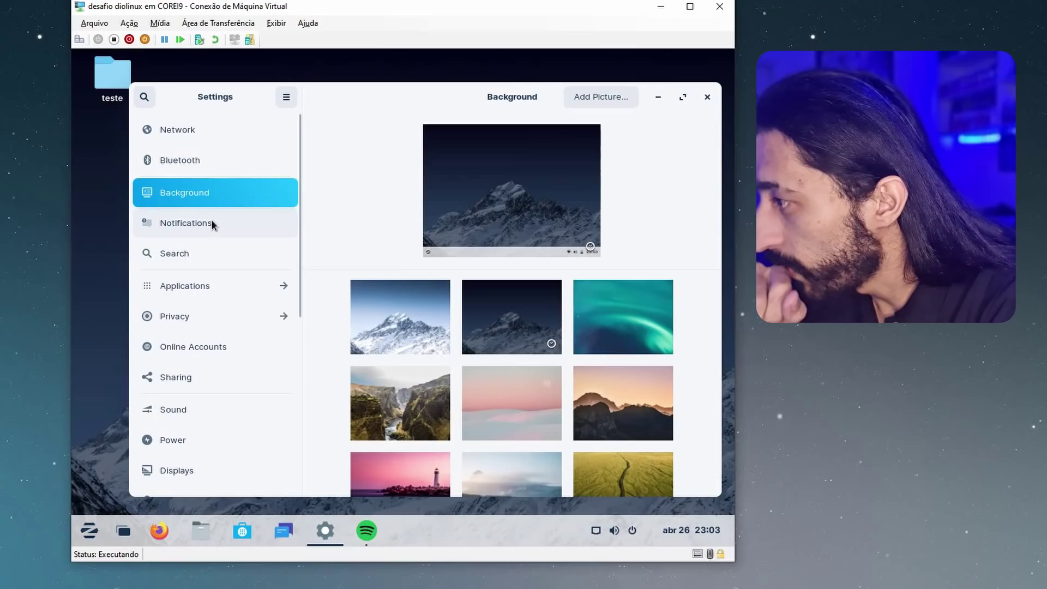
pyautogui.click(197, 472)
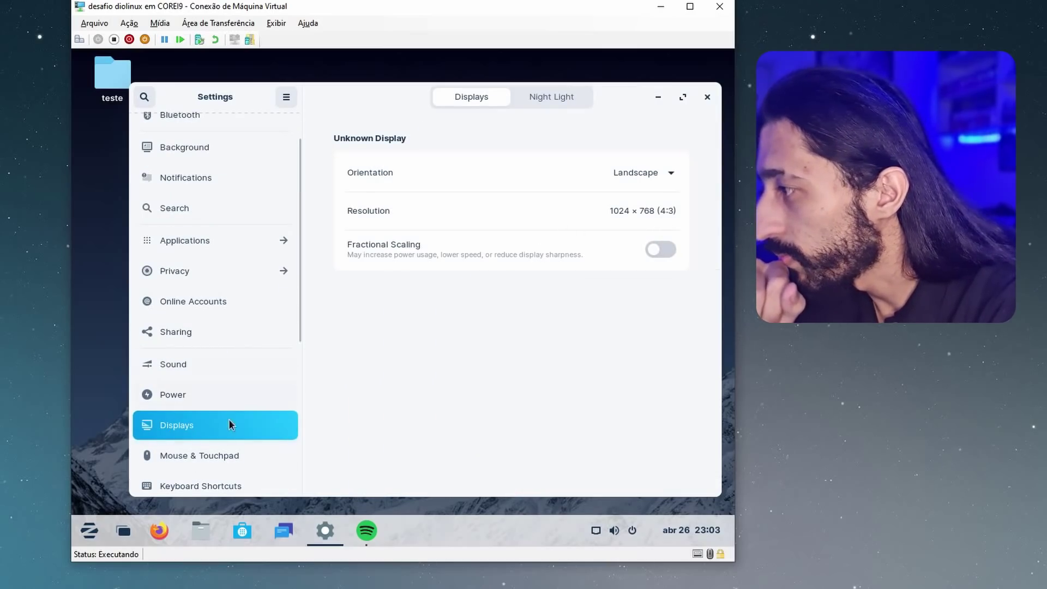
pyautogui.scroll(-3, 185, 438)
pyautogui.scroll(5, 201, 261)
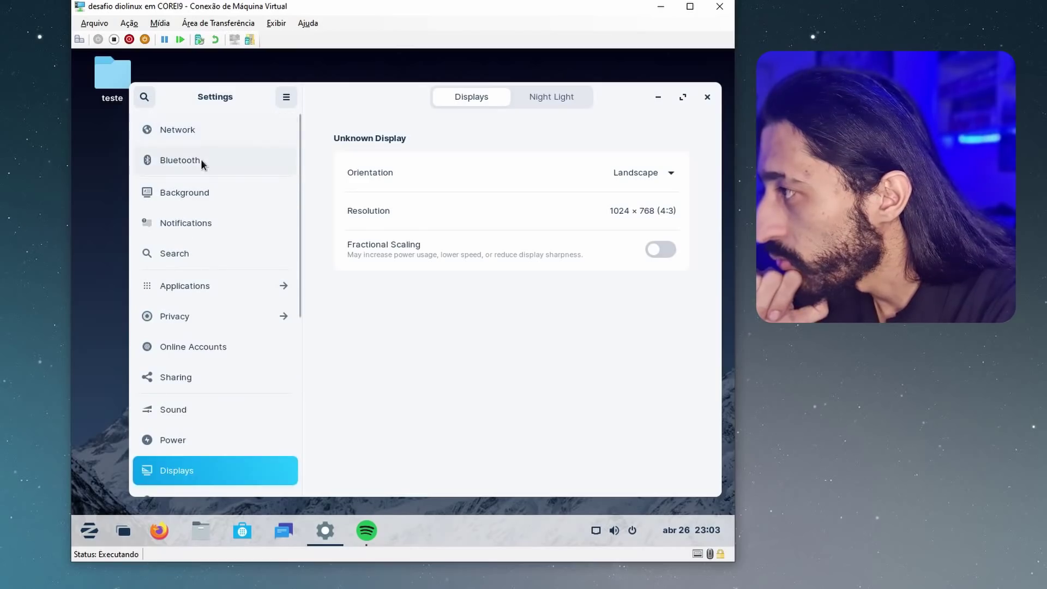
# Check the Bluetooth page and search the settings for "tecl", then leave the search and return to Bluetooth
pyautogui.click(200, 158)
pyautogui.click(149, 99)
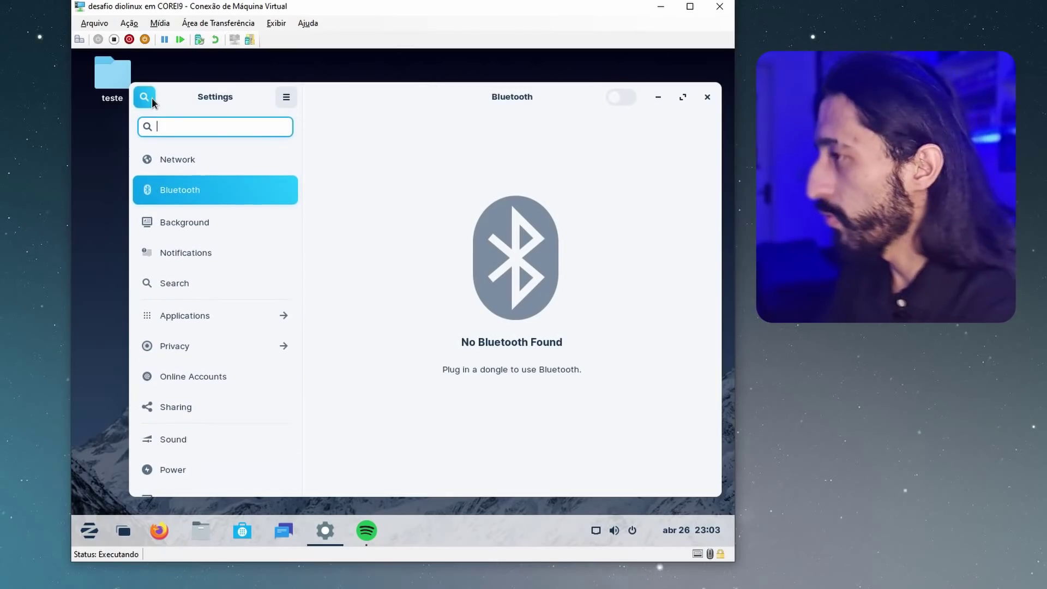
pyautogui.write('tecl')
pyautogui.click(145, 97)
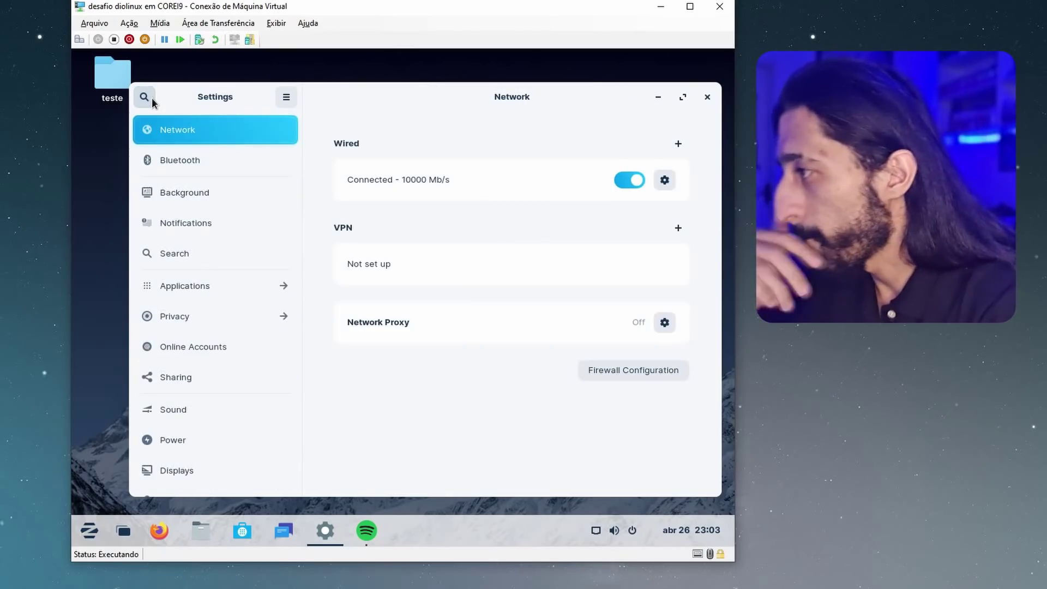
pyautogui.click(203, 160)
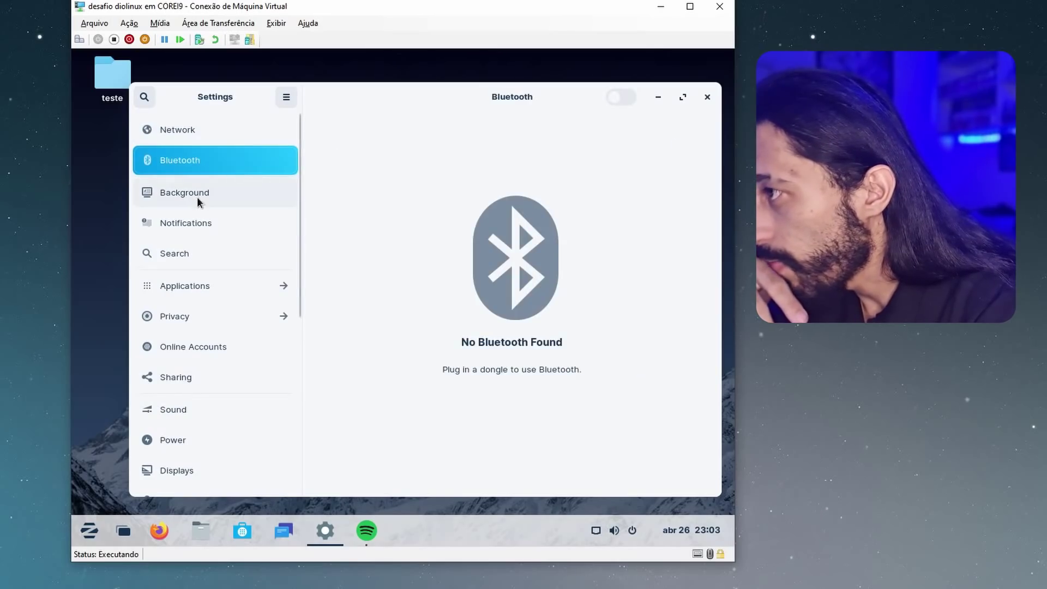
# Try the High Contrast option on the Accessibility page
pyautogui.scroll(-5, 197, 201)
pyautogui.click(240, 371)
pyautogui.click(602, 223)
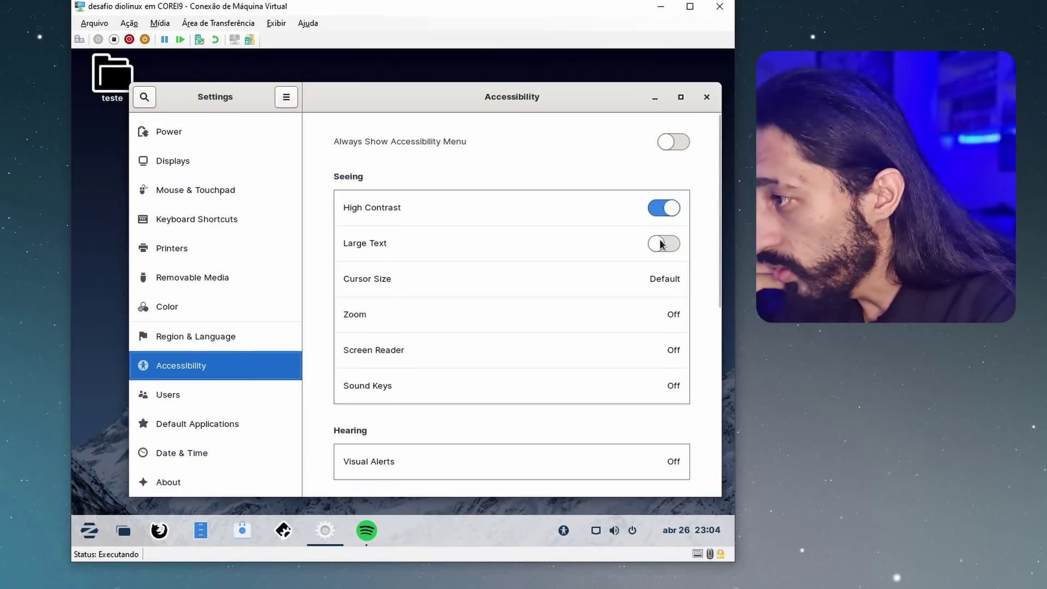
pyautogui.scroll(-3, 592, 352)
# Examine the Default Applications, Date & Time and About pages, then return to the Displays page
pyautogui.scroll(-3, 591, 355)
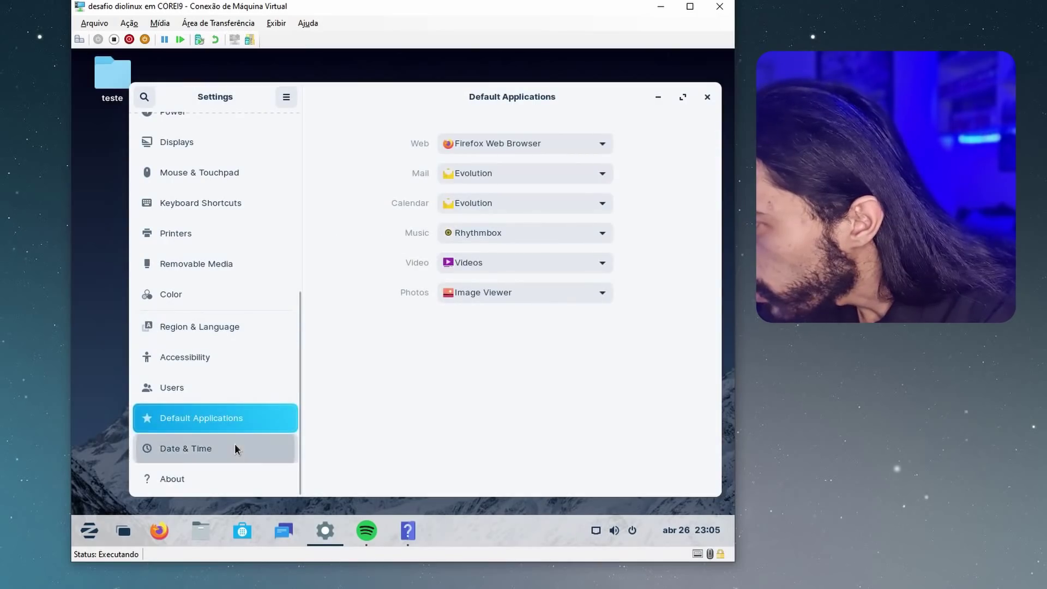
pyautogui.click(234, 446)
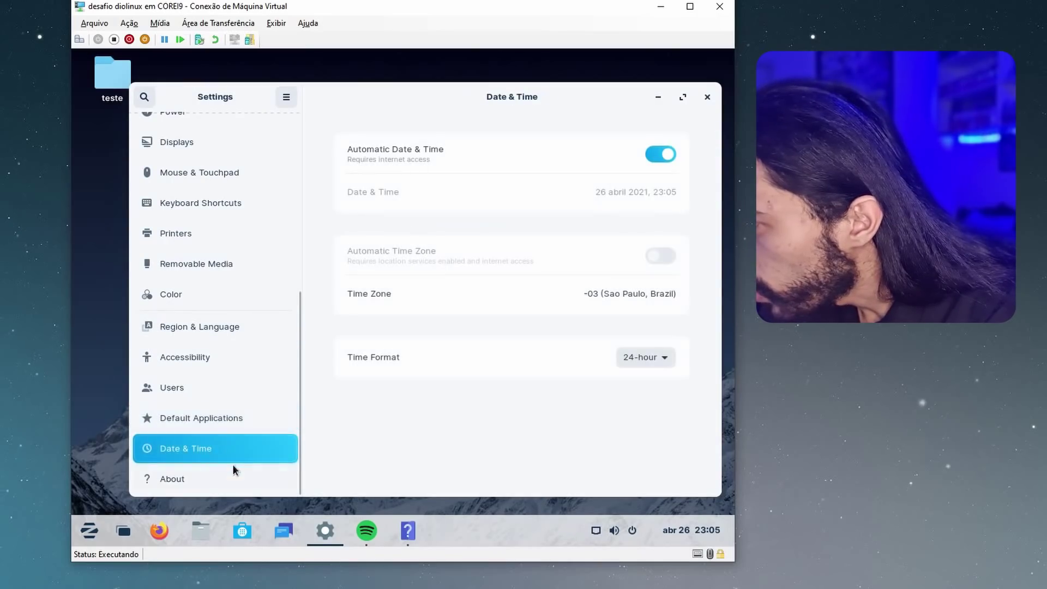
pyautogui.click(230, 479)
pyautogui.scroll(10, 180, 442)
pyautogui.click(175, 446)
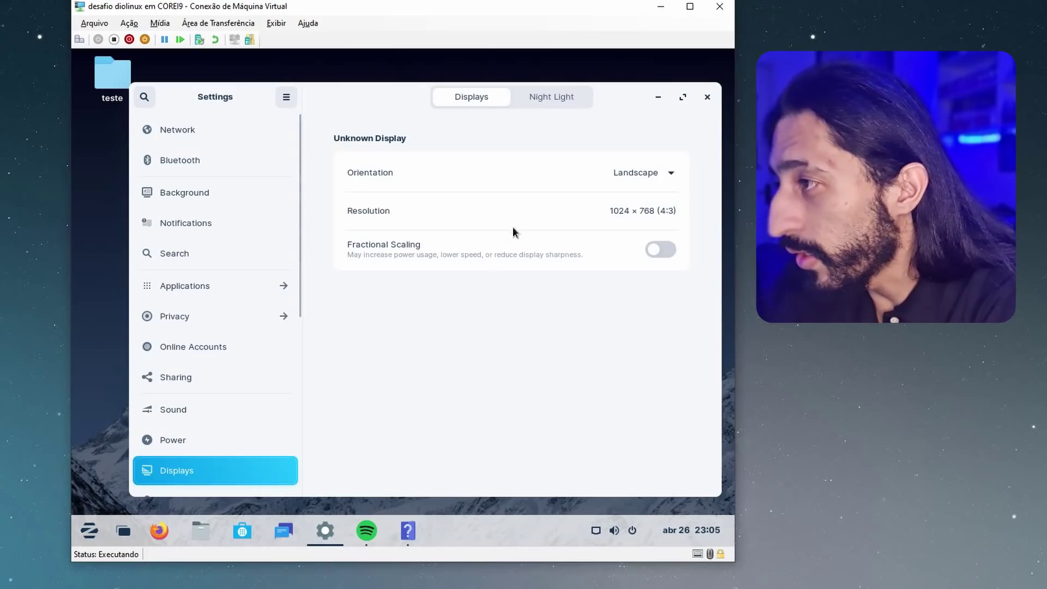
# Close the Settings window and reopen it through the system status menu
pyautogui.hotkey('ctrl', 'q')
pyautogui.click(596, 531)
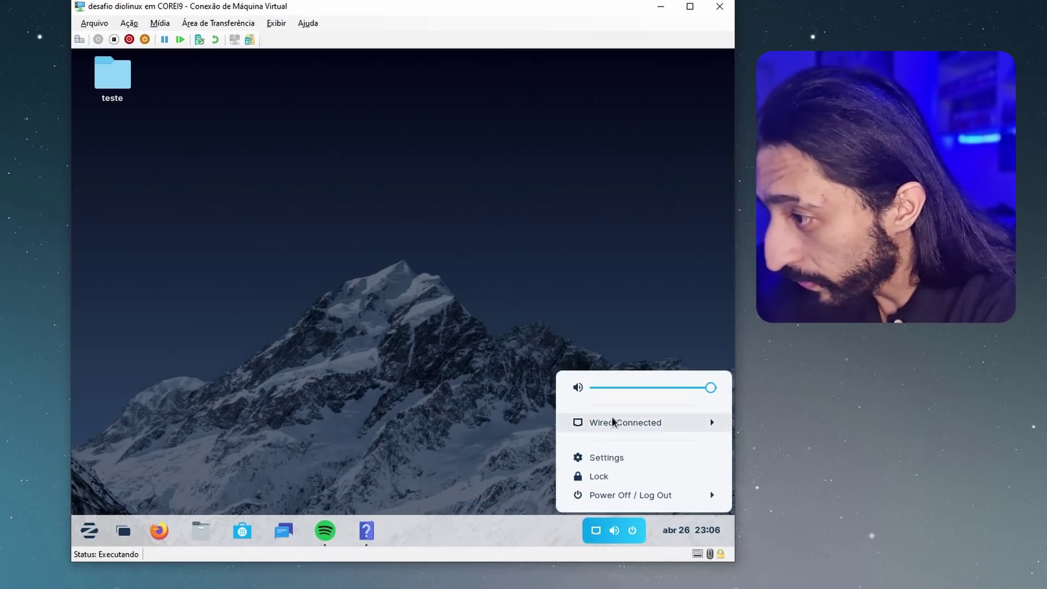
pyautogui.click(607, 457)
# Check the calendar and notification panel, minimizing the Settings window to clear the desktop
pyautogui.click(693, 530)
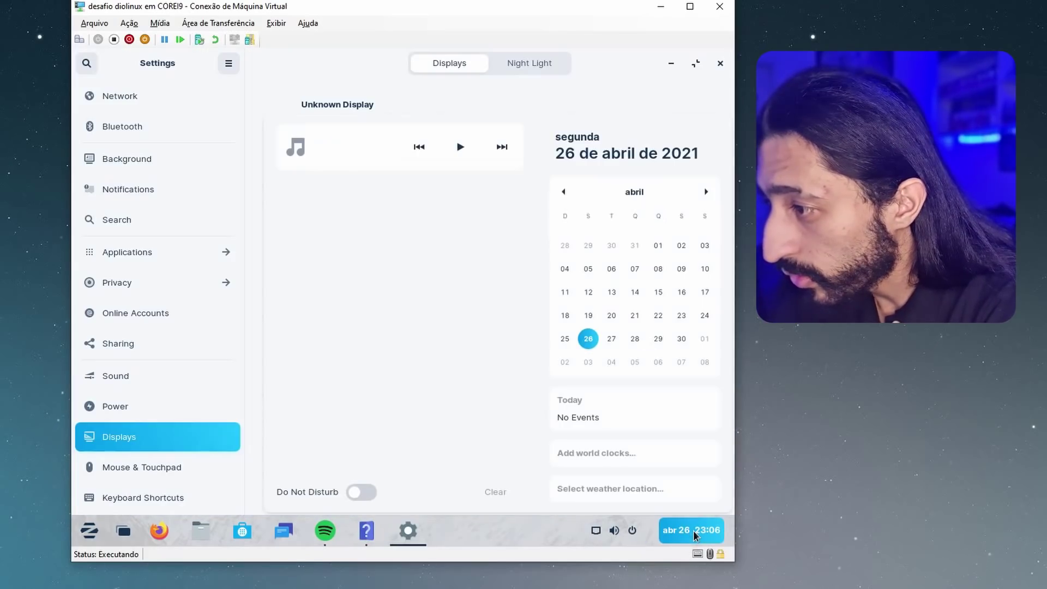
pyautogui.click(633, 533)
pyautogui.click(671, 64)
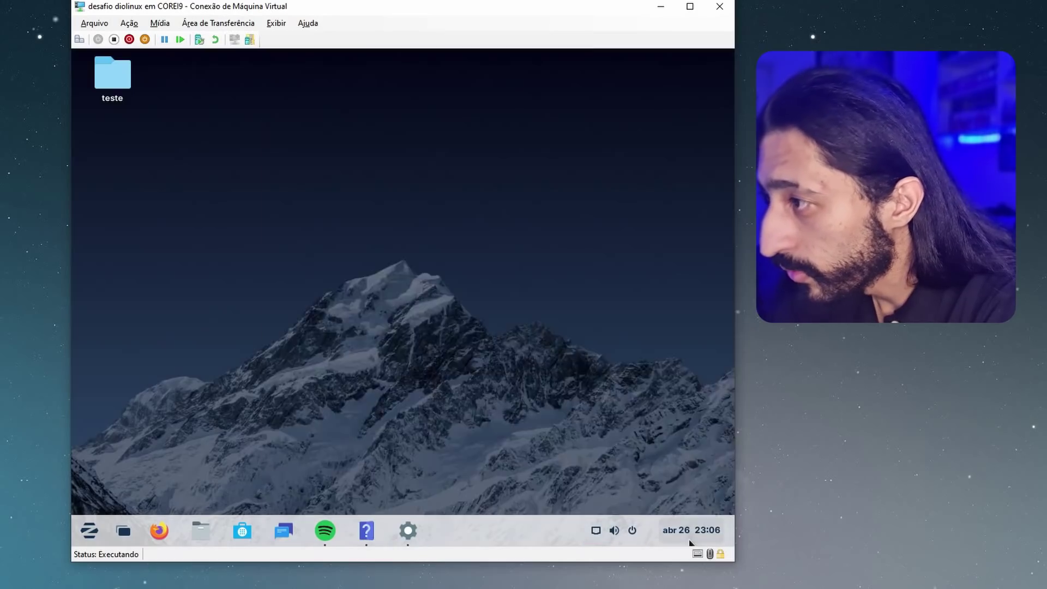
pyautogui.click(690, 537)
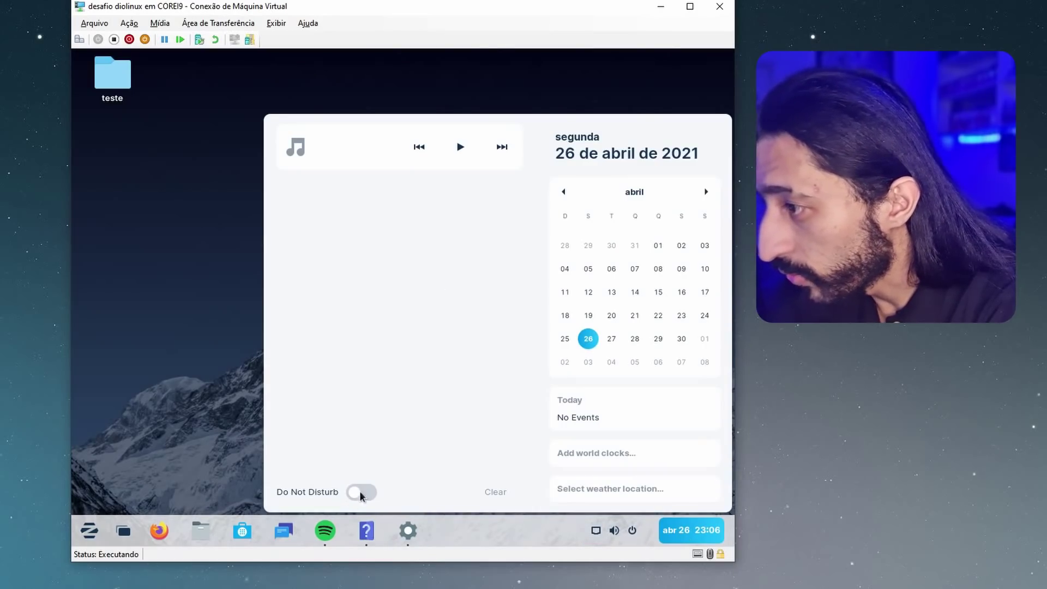
pyautogui.click(568, 98)
pyautogui.press('super')
# Open Zorin Appearance from the taskbar options and set the theme background to dark
pyautogui.rightClick(469, 531)
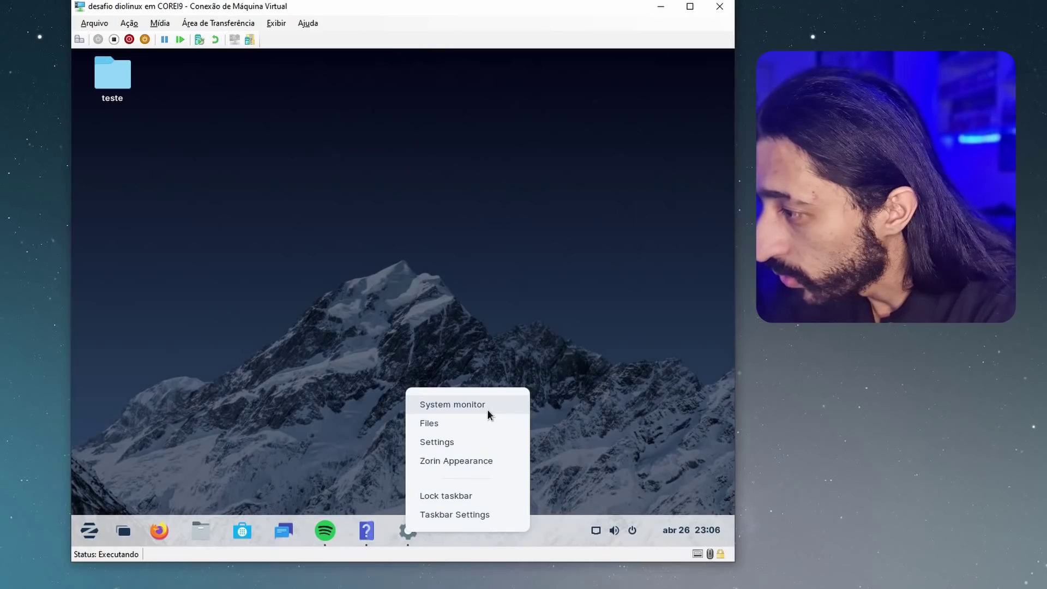
pyautogui.click(480, 461)
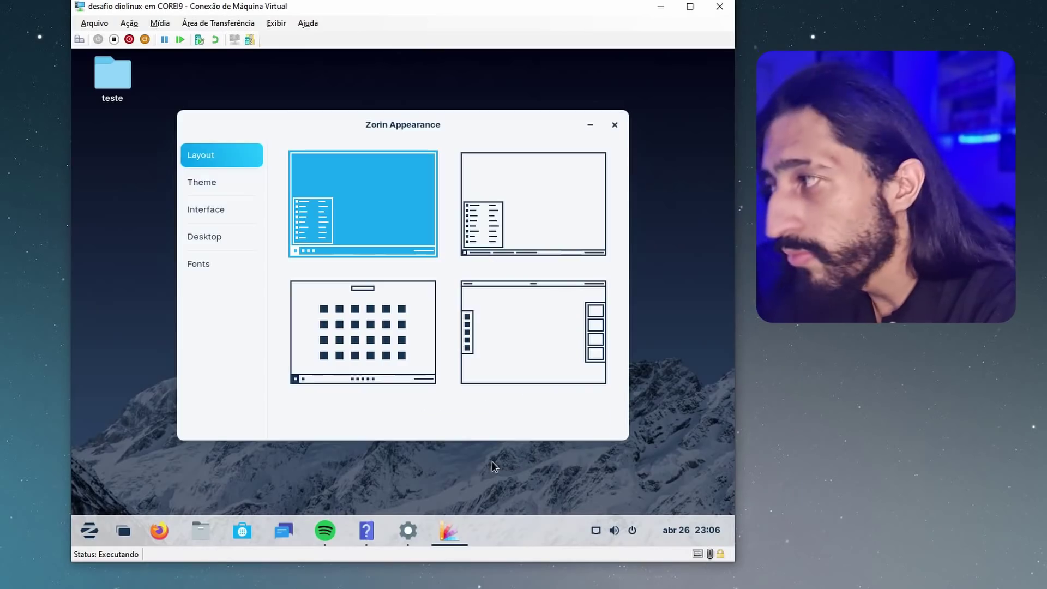
pyautogui.click(209, 184)
pyautogui.click(485, 264)
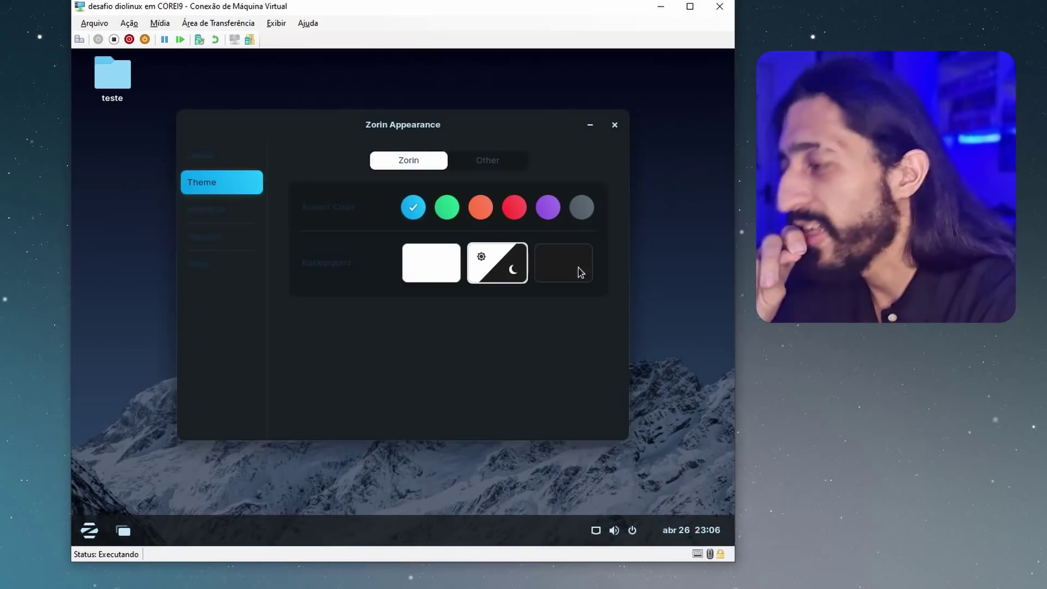
pyautogui.click(579, 270)
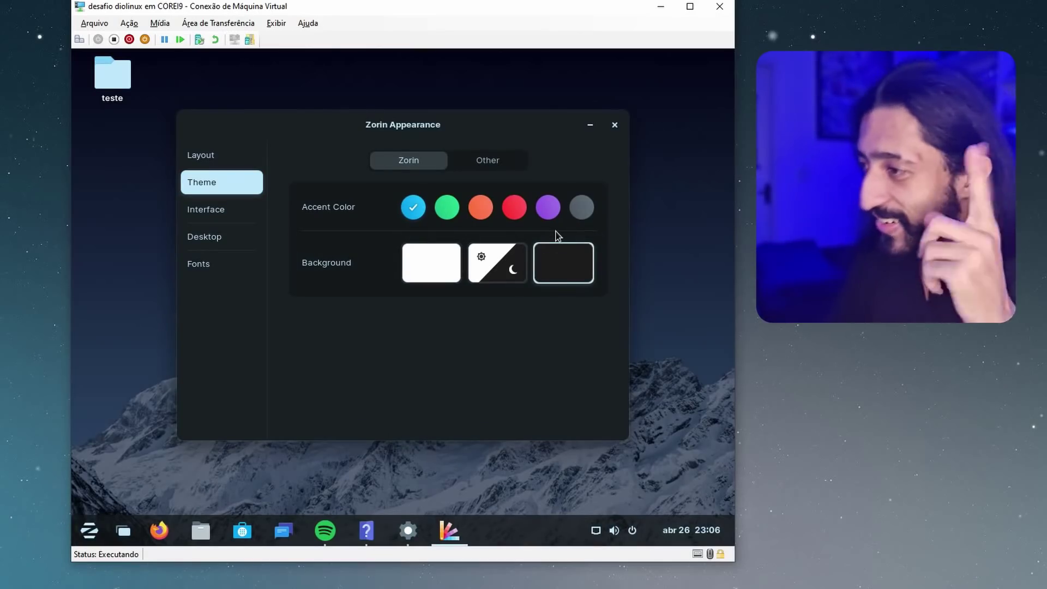
# Bring up Settings from the taskbar options, examine the Color page and minimize the window
pyautogui.rightClick(526, 541)
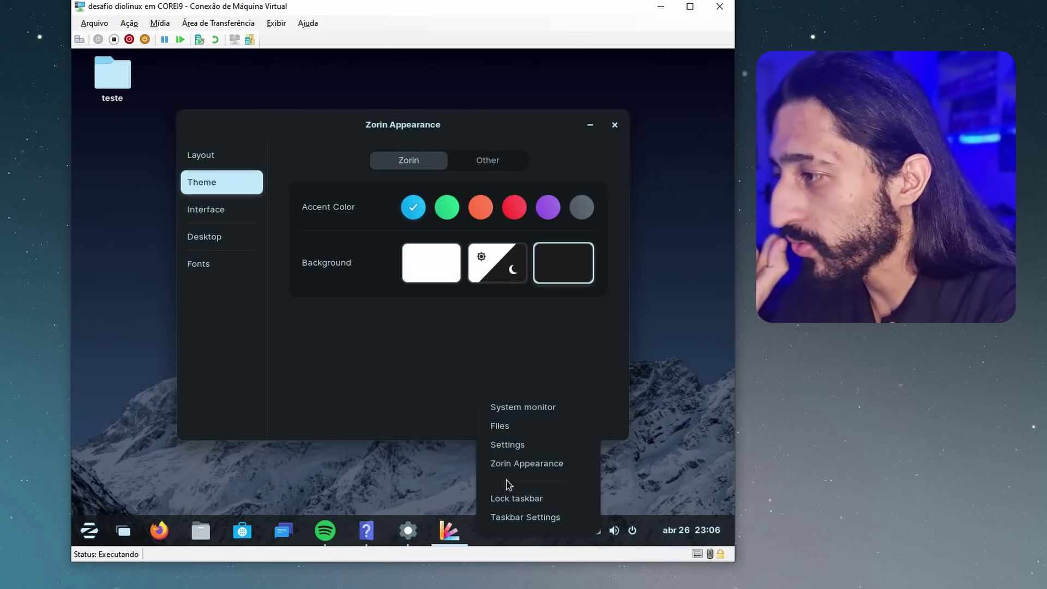
pyautogui.click(532, 449)
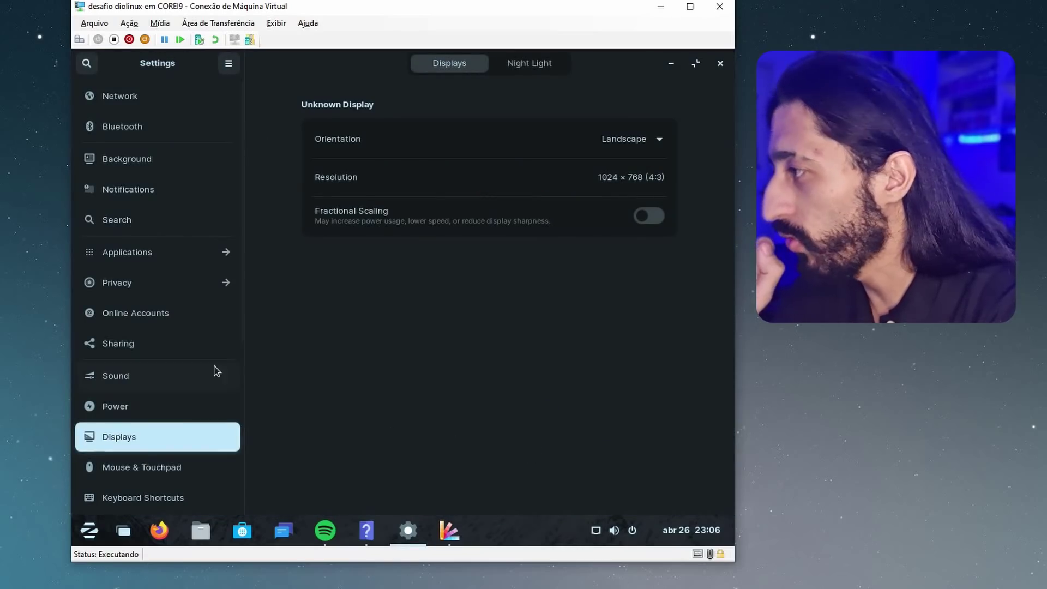
pyautogui.scroll(-5, 140, 343)
pyautogui.click(155, 319)
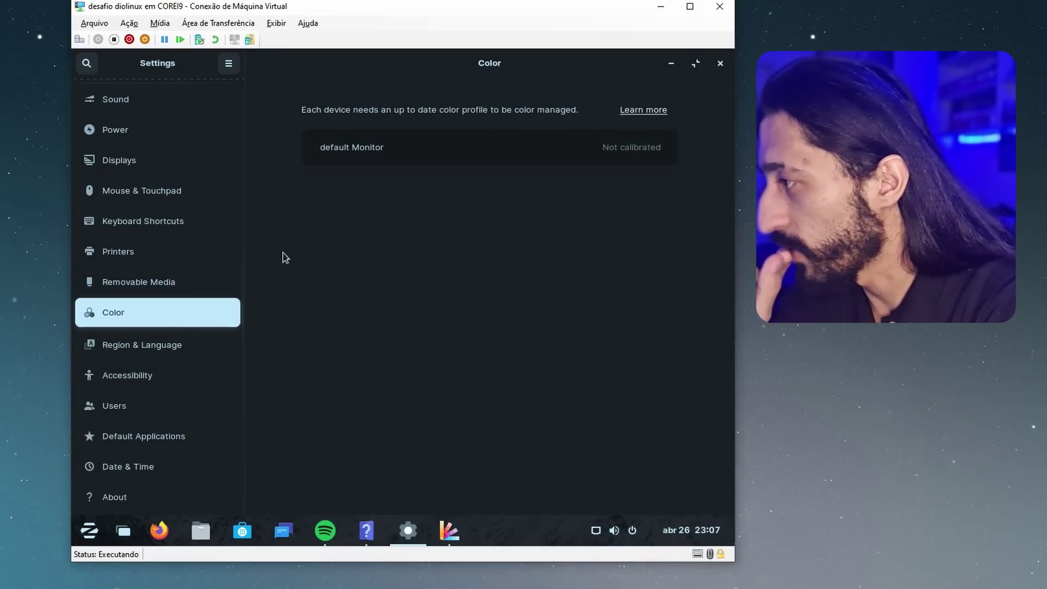
pyautogui.scroll(5, 124, 312)
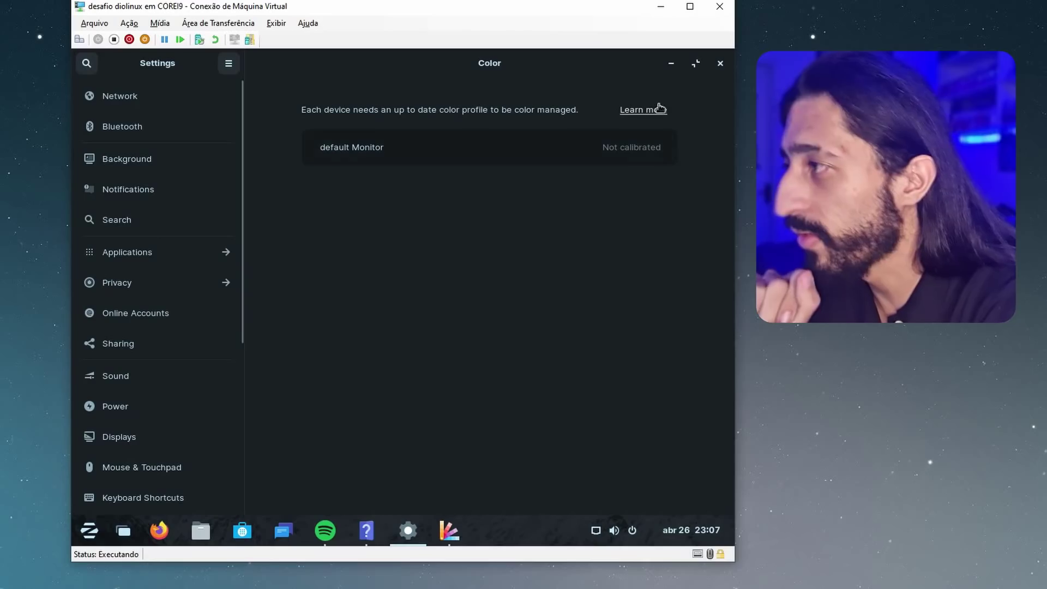
pyautogui.click(671, 64)
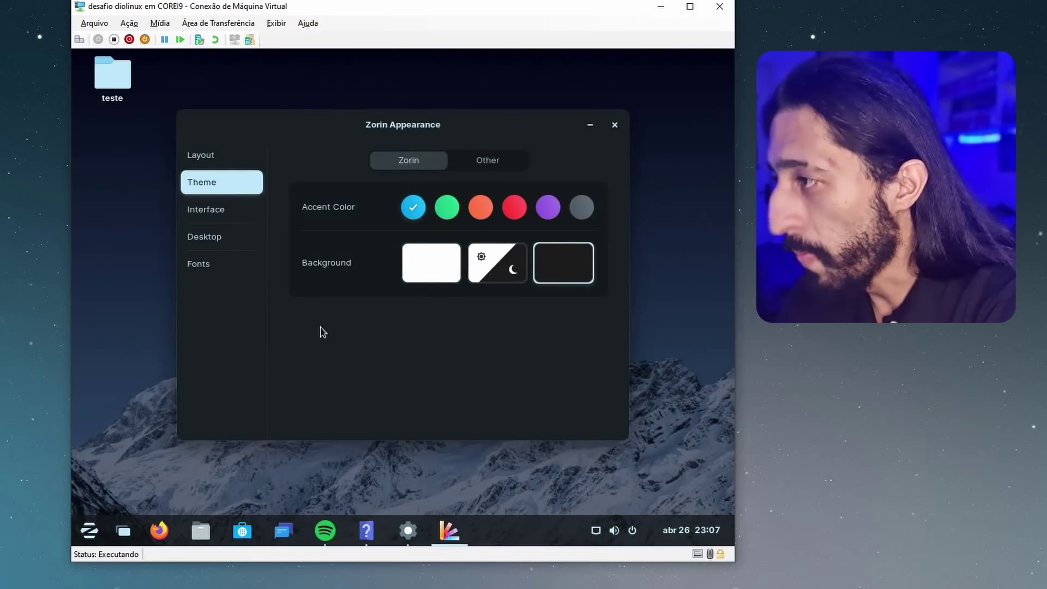
# Try the green, red and grey accent colors for the theme, then return to blue
pyautogui.click(447, 208)
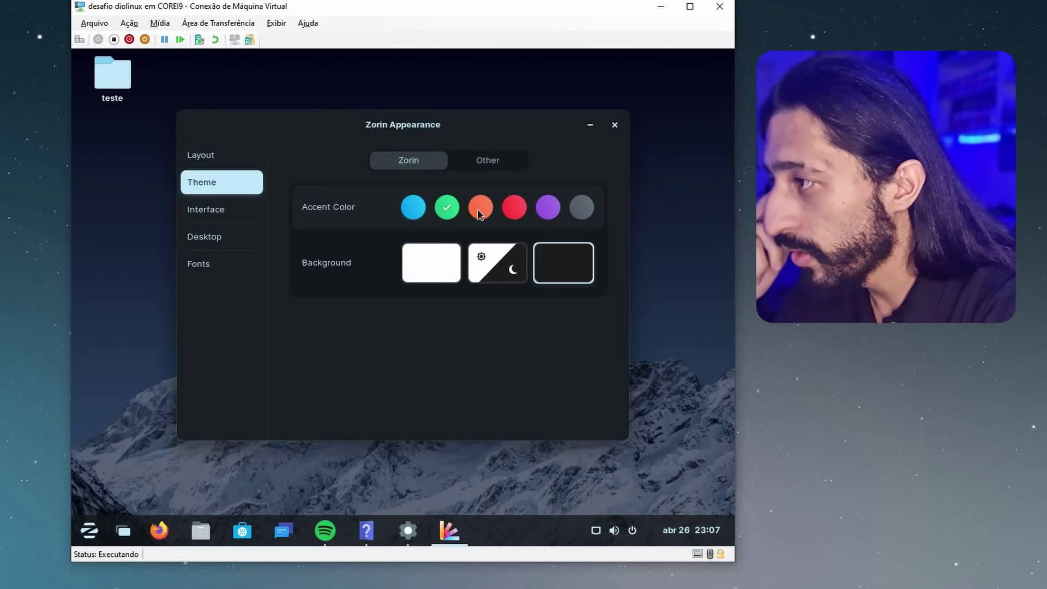
pyautogui.click(514, 208)
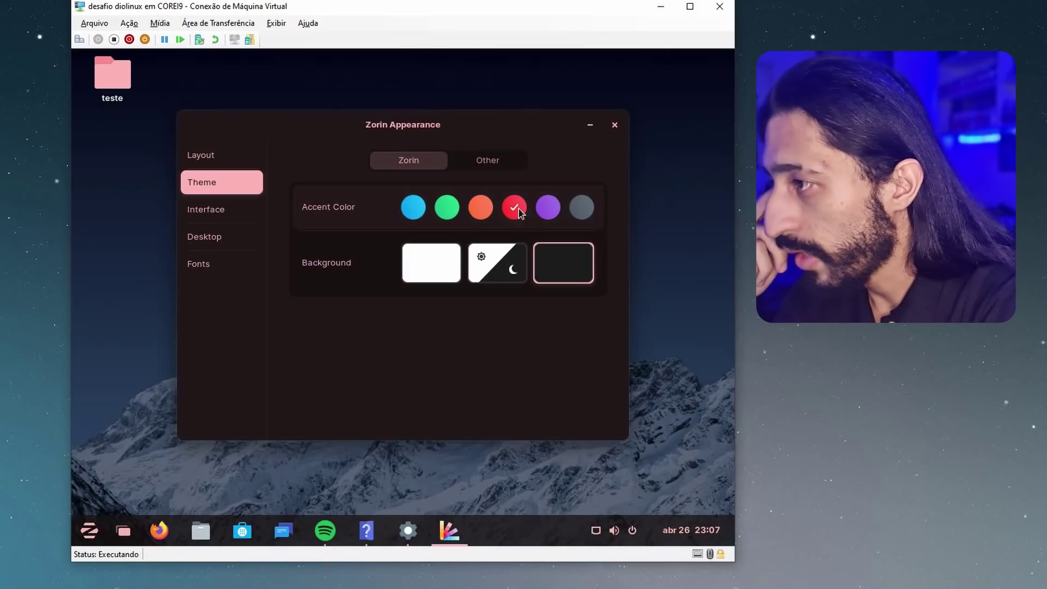
pyautogui.click(591, 211)
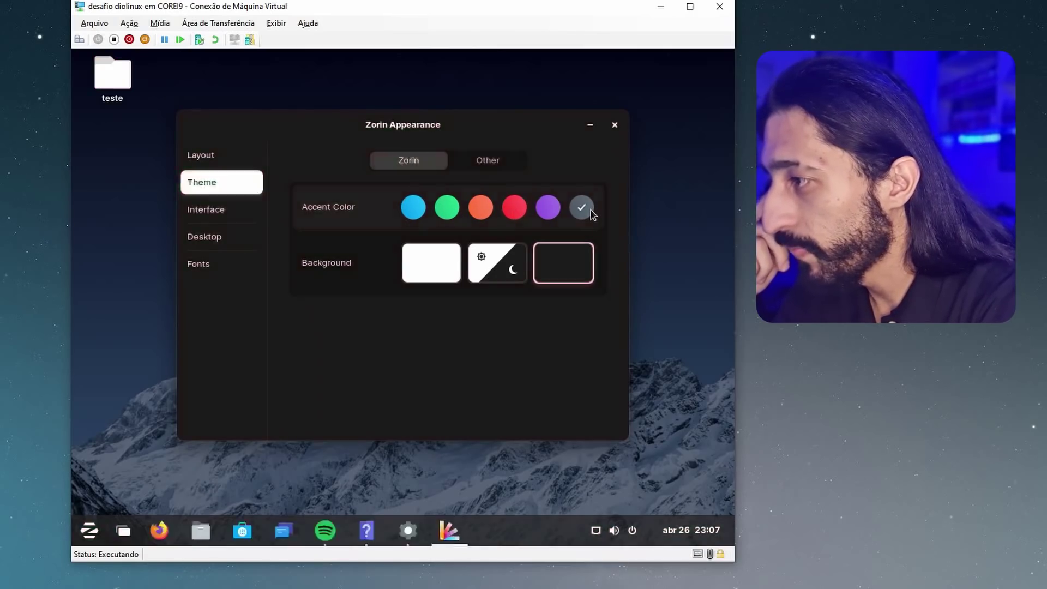
pyautogui.click(414, 210)
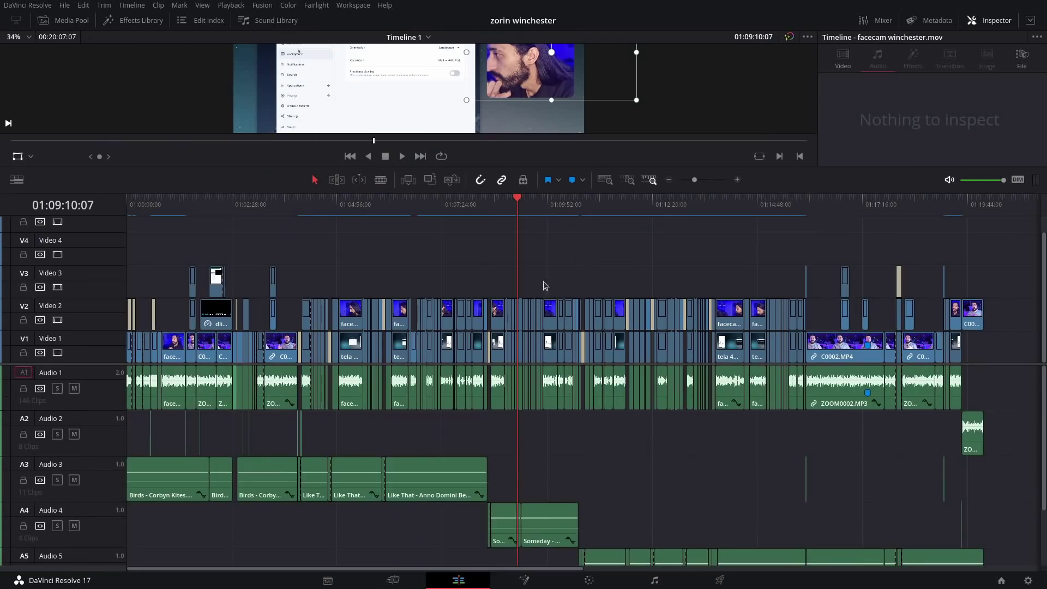
pyautogui.scroll(5, 545, 285)
pyautogui.moveTo(197, 296); pyautogui.dragTo(717, 435)
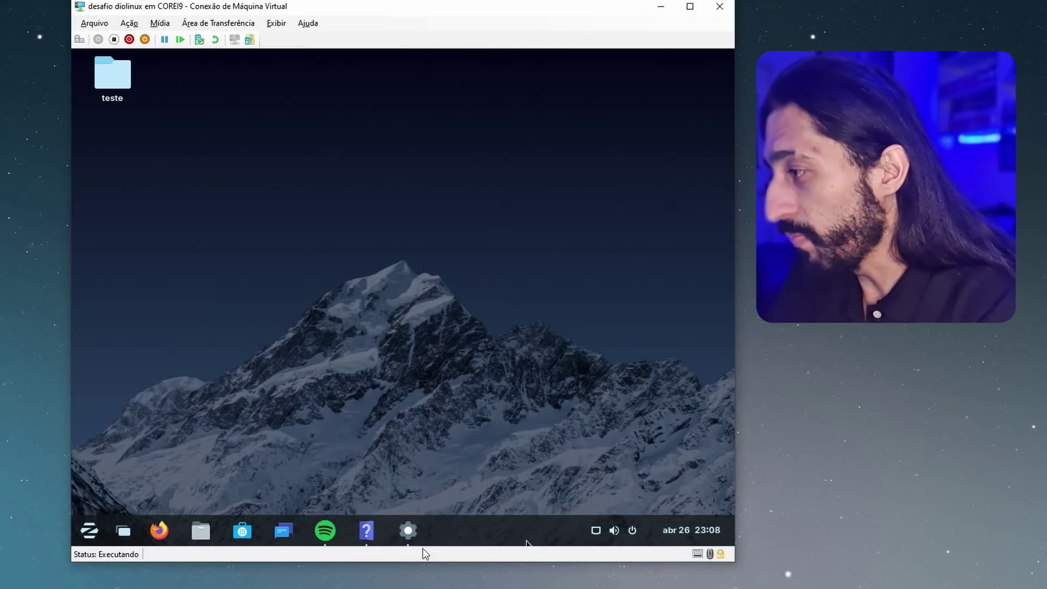
# Restore the Settings window, check the Applications page and the full category list, and go back to the Network page
pyautogui.click(408, 530)
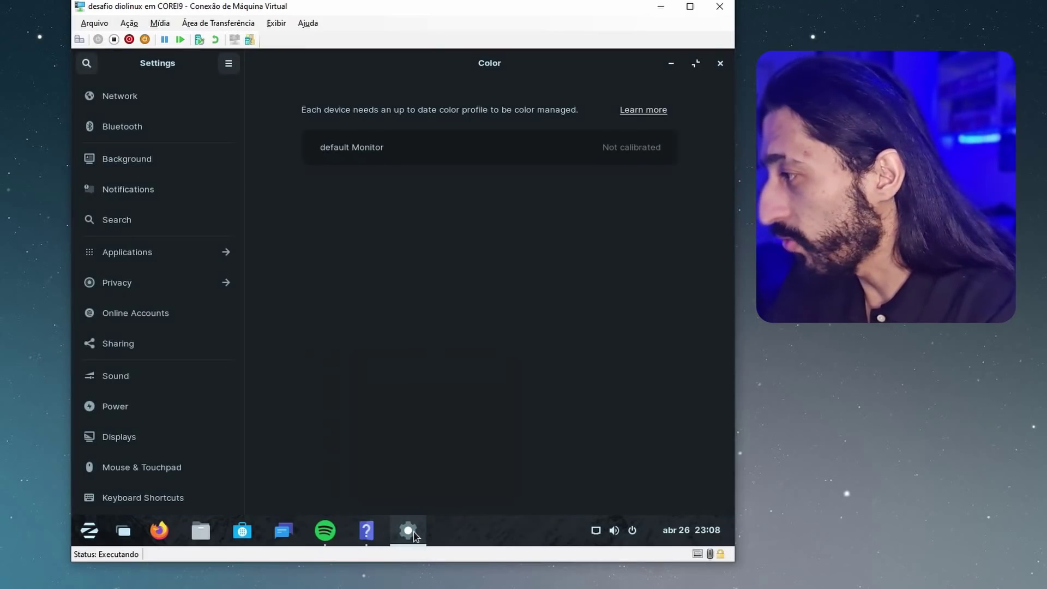
pyautogui.click(198, 252)
pyautogui.scroll(-10, 195, 262)
pyautogui.hotkey('alt', 'Left')
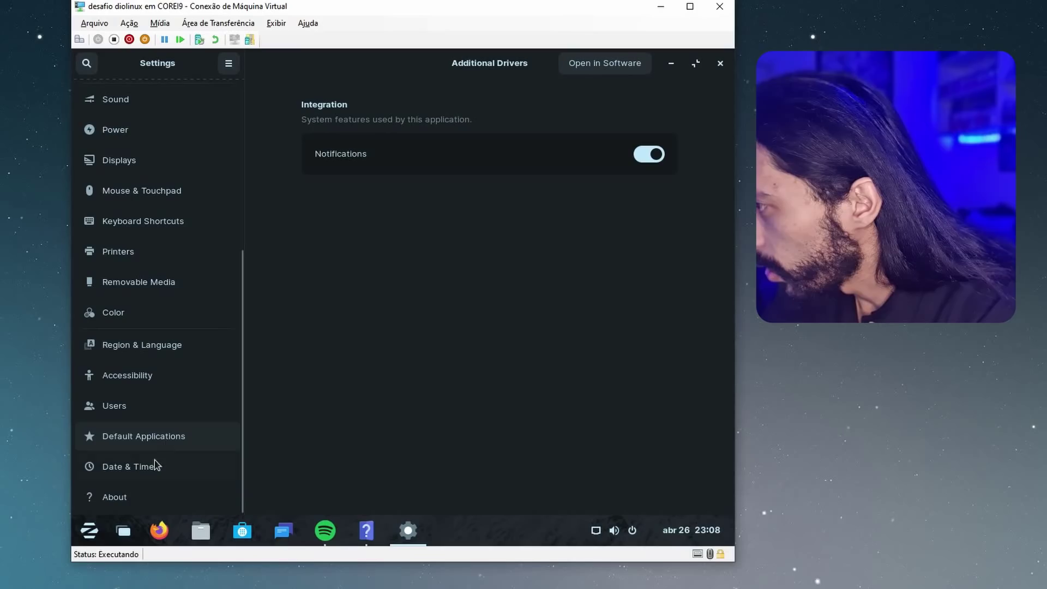
pyautogui.scroll(5, 145, 354)
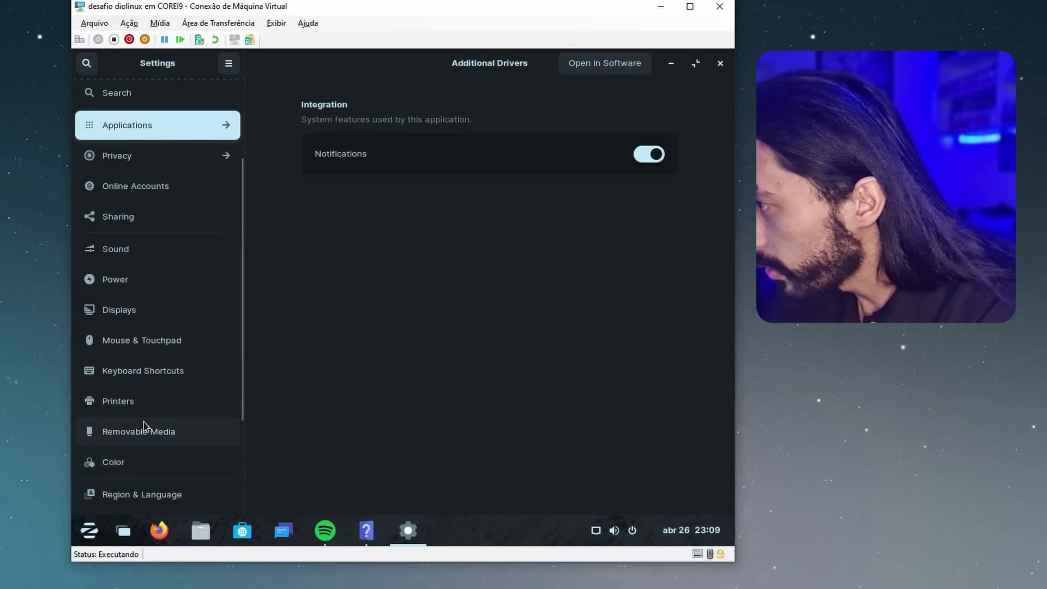
pyautogui.scroll(3, 147, 353)
pyautogui.press('Home')
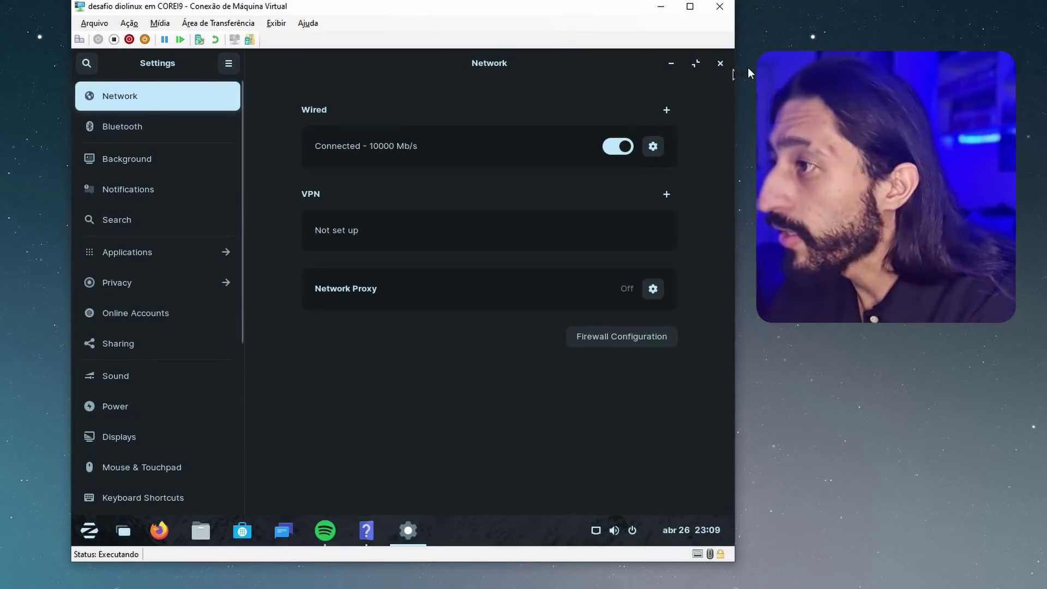
# Close Settings, browse the Utilities and System Tools application categories, and launch Software Updater
pyautogui.click(724, 63)
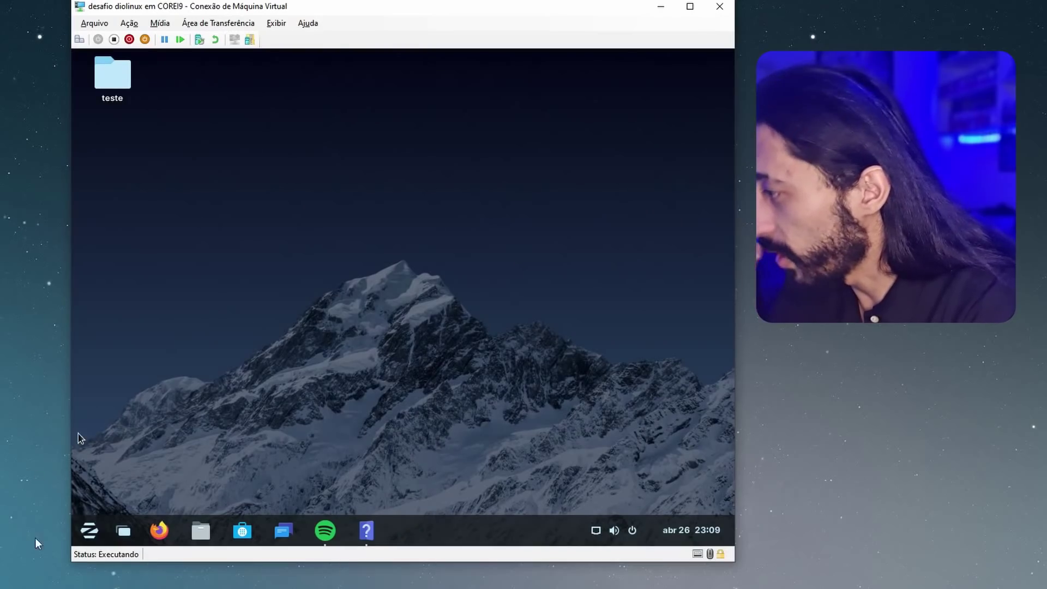
pyautogui.click(88, 529)
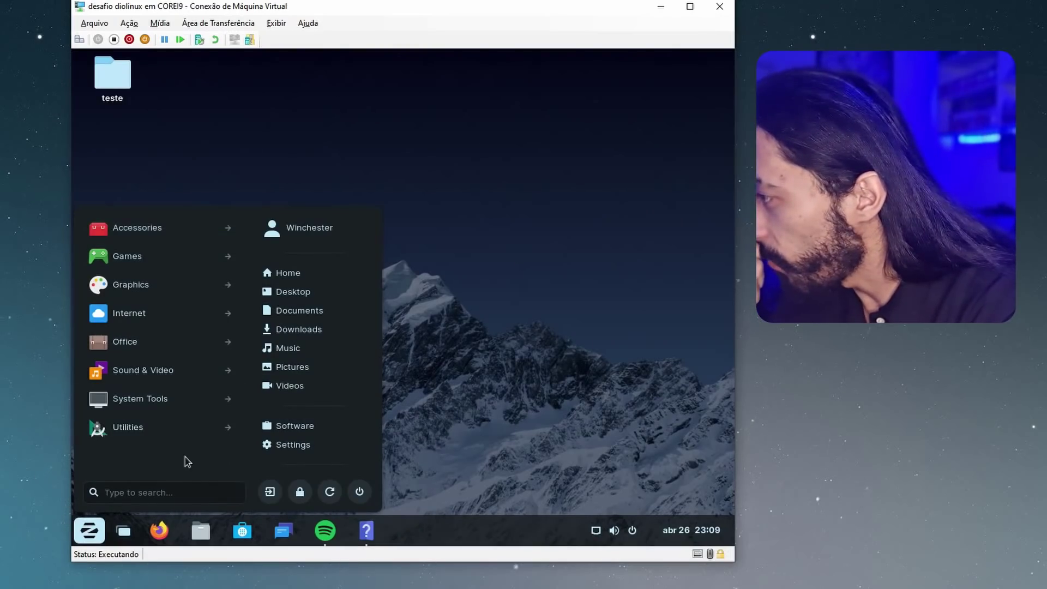
pyautogui.click(217, 429)
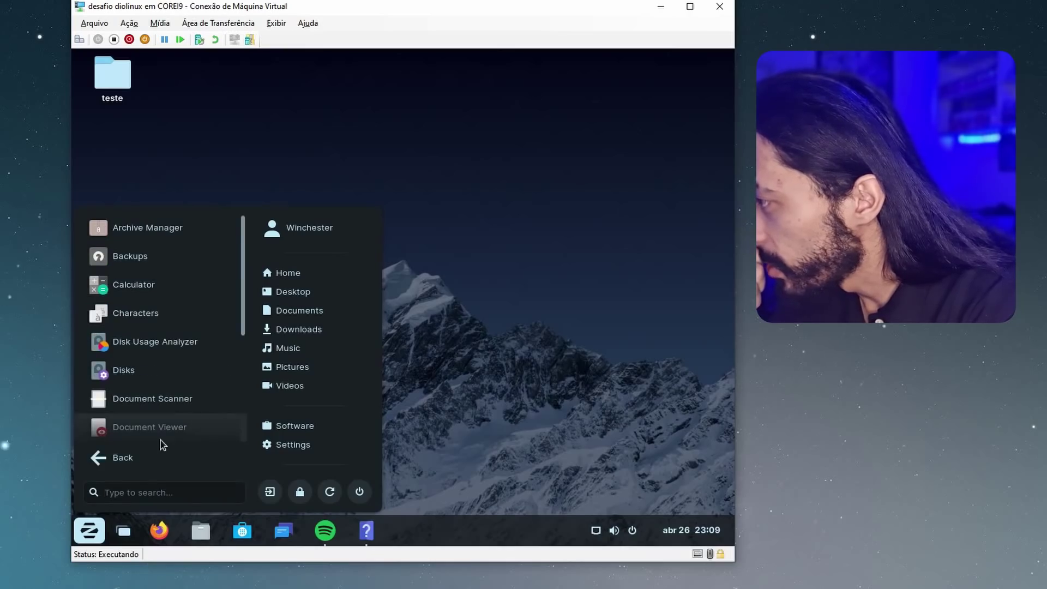
pyautogui.click(147, 472)
pyautogui.click(185, 415)
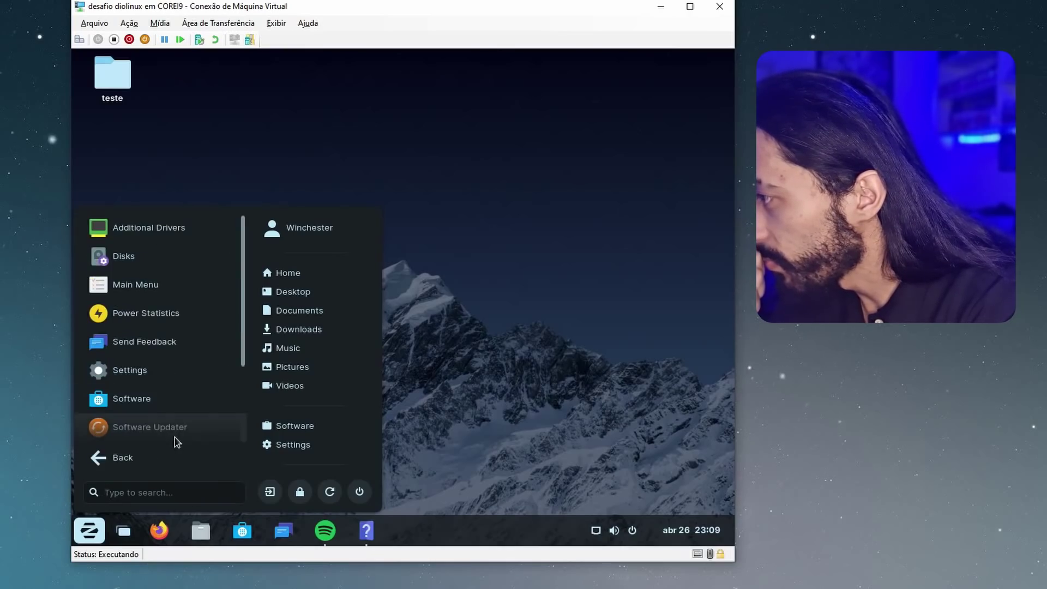
pyautogui.scroll(-3, 177, 435)
pyautogui.click(182, 319)
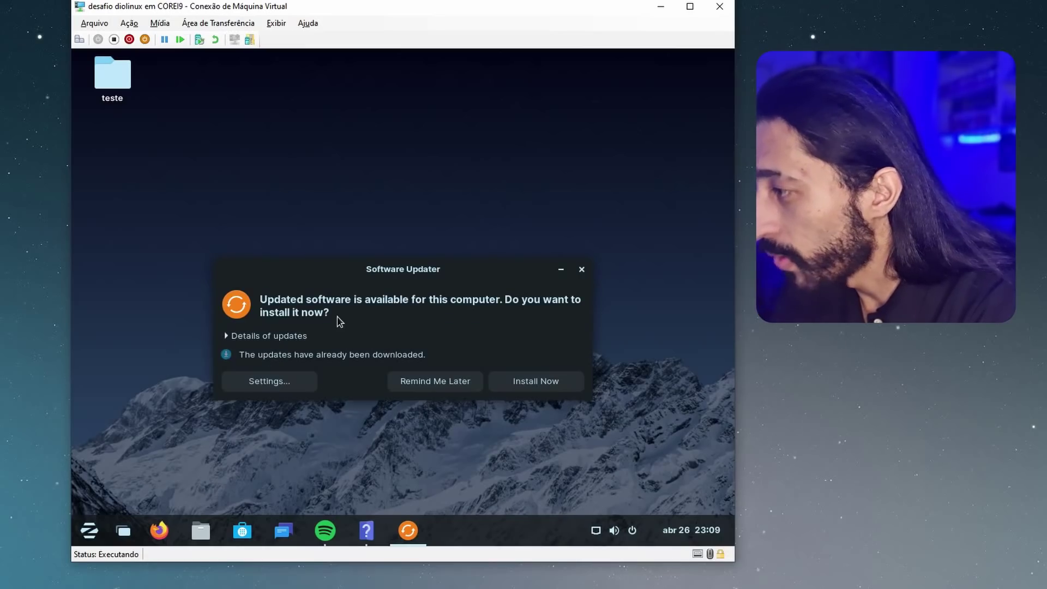
# Expand the details of updates and examine the entries under Security updates and Other updates, including Archive Manager
pyautogui.click(226, 337)
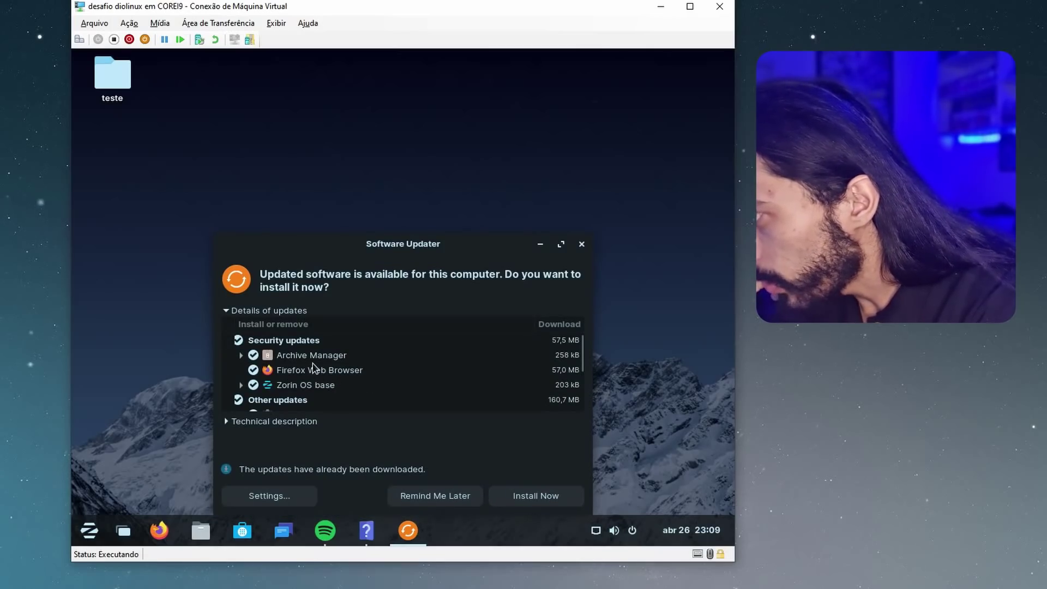
pyautogui.scroll(-5, 313, 363)
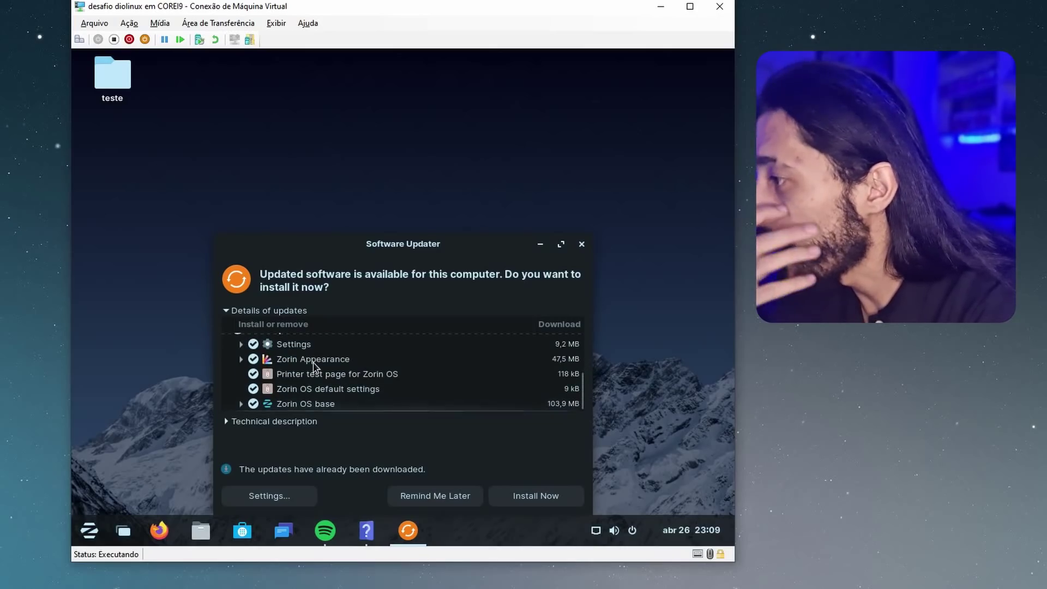
pyautogui.scroll(5, 316, 366)
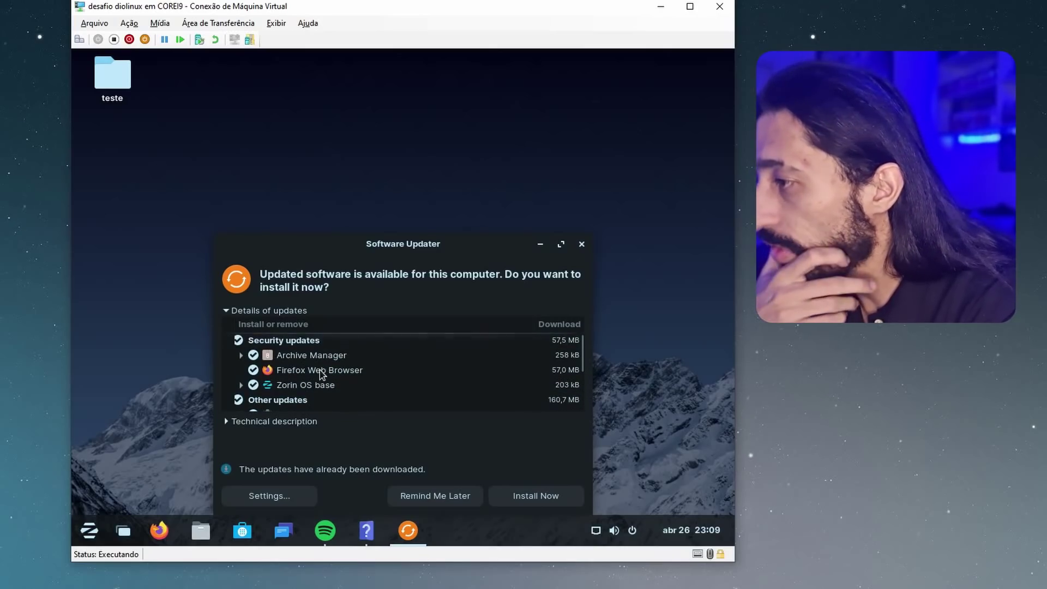
pyautogui.click(322, 359)
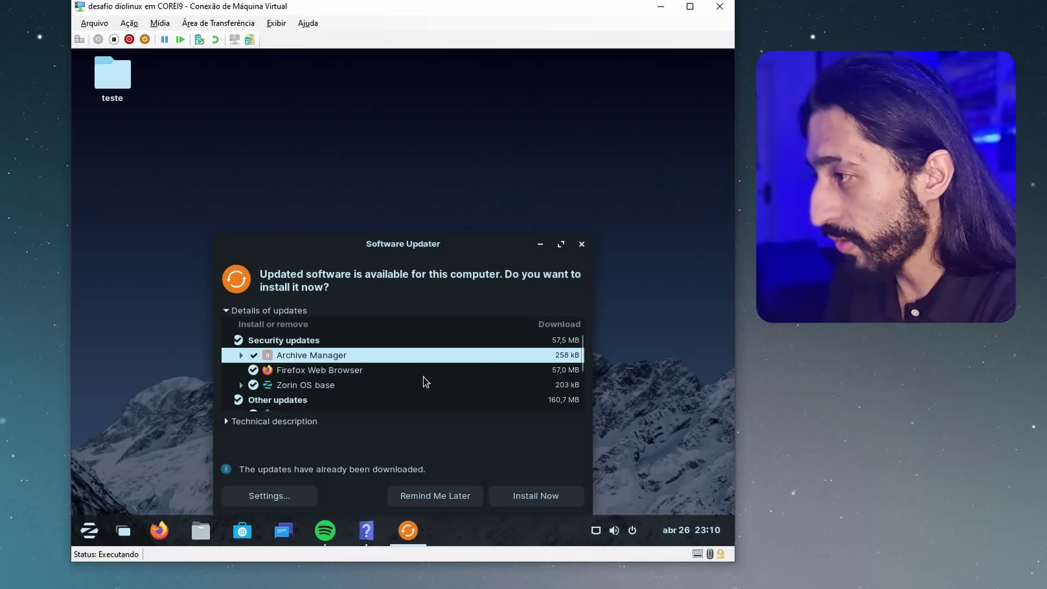
pyautogui.click(341, 346)
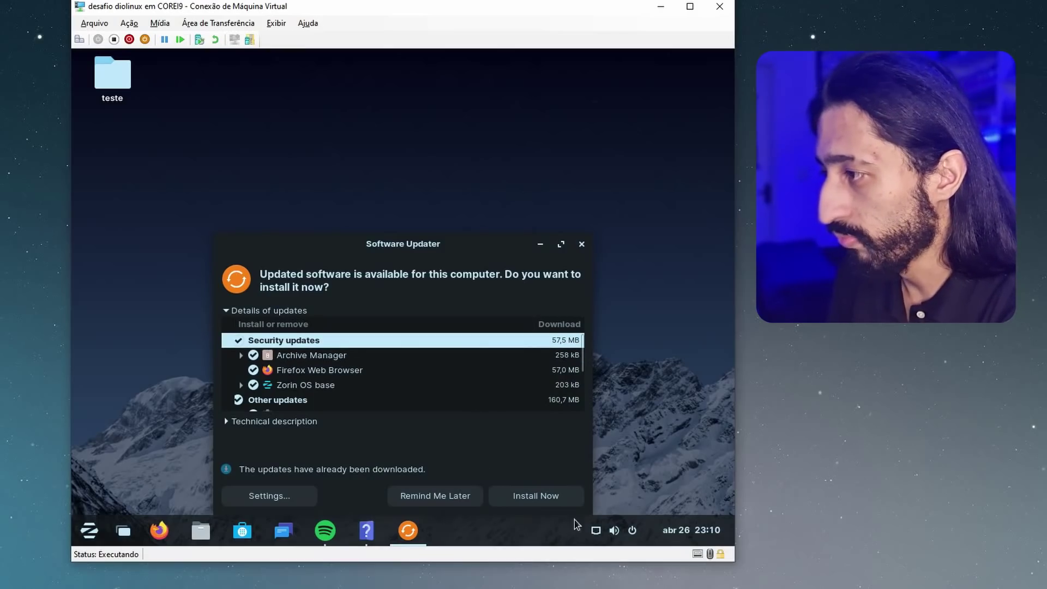
pyautogui.click(348, 401)
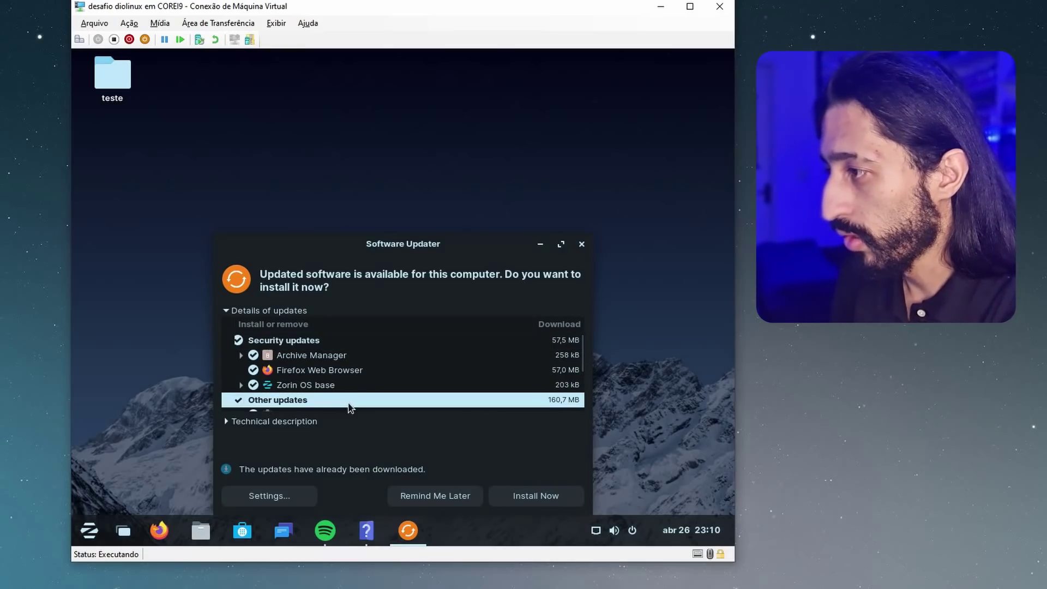
pyautogui.click(340, 357)
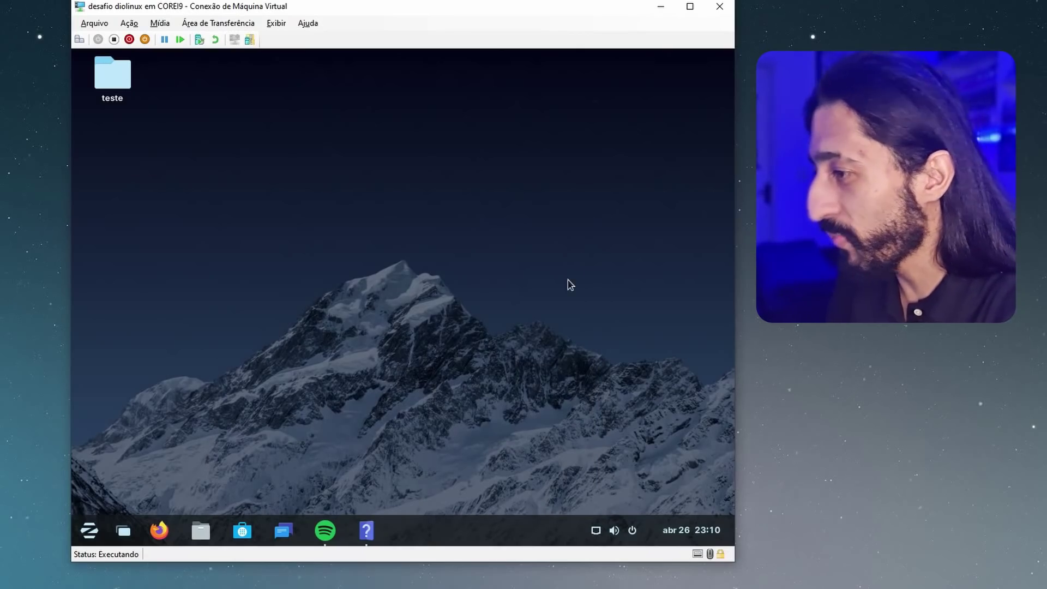
# Try the full-screen app grid layout in Zorin Appearance with its applications view, then restore the first start-menu layout and close the window
pyautogui.rightClick(423, 530)
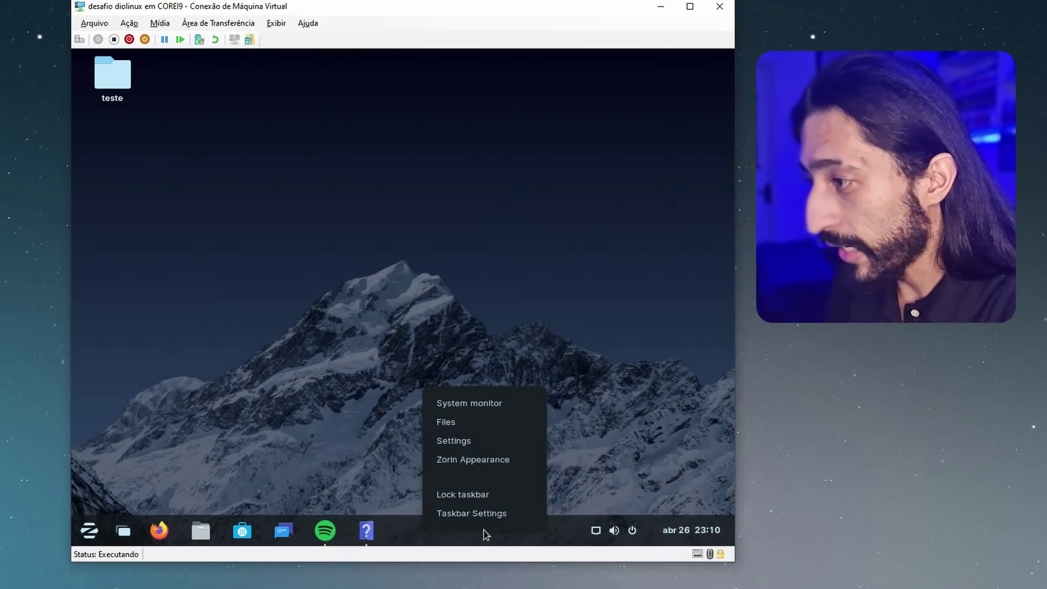
pyautogui.click(421, 499)
pyautogui.rightClick(446, 524)
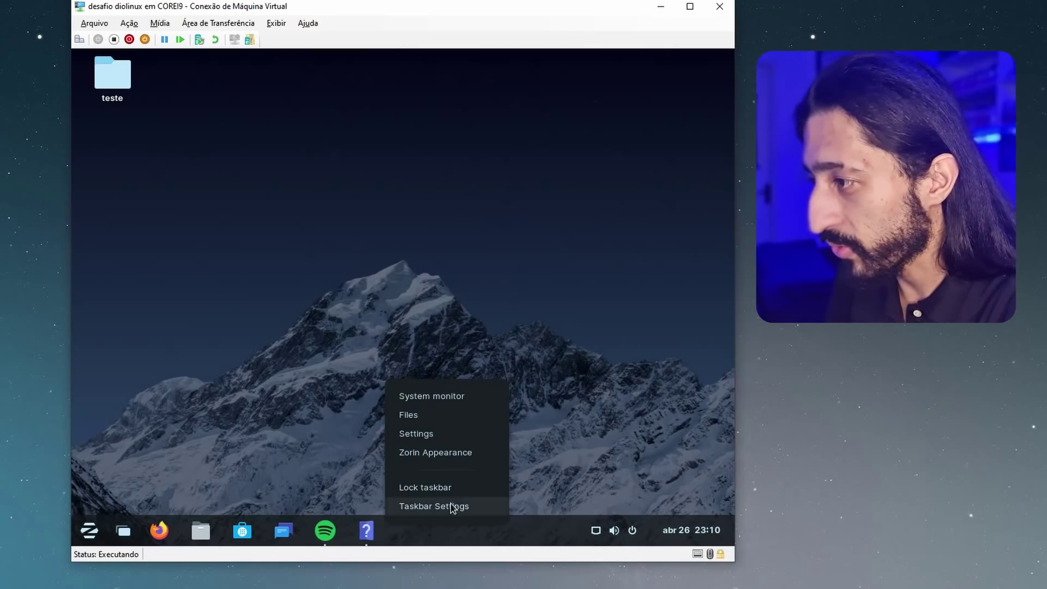
pyautogui.click(470, 457)
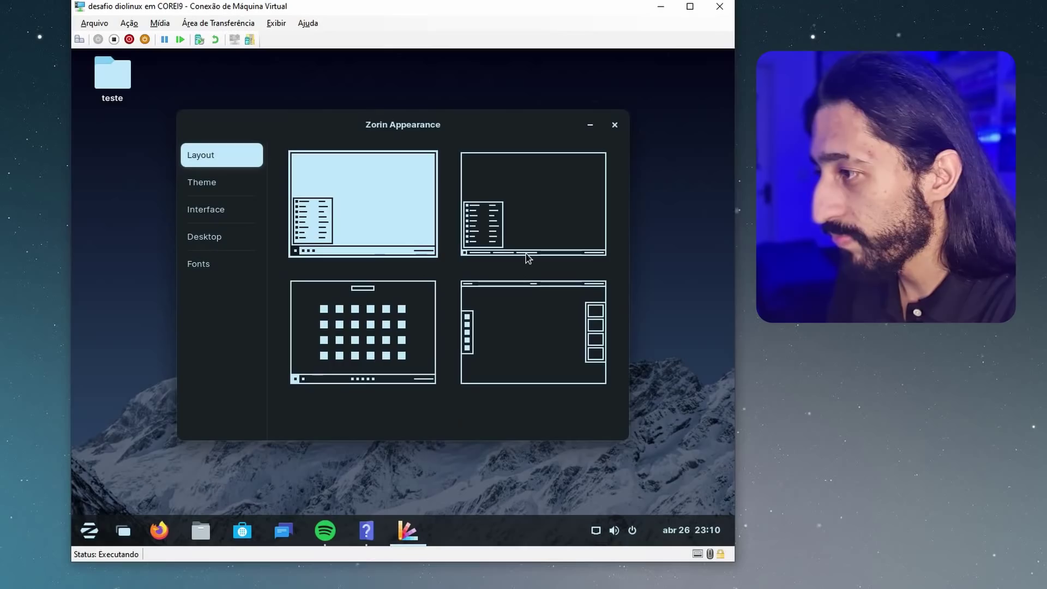
pyautogui.click(391, 336)
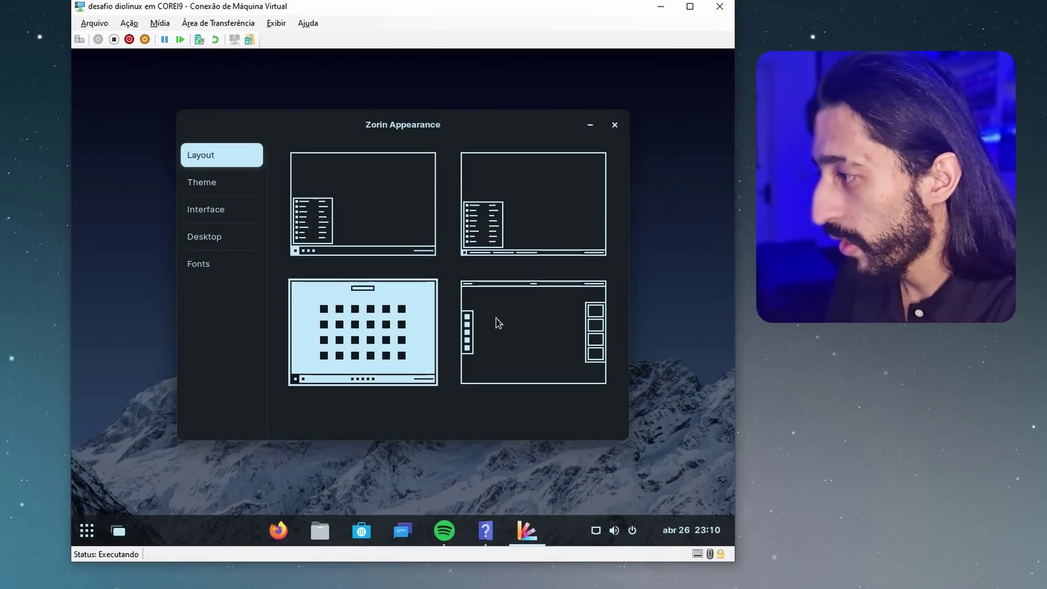
pyautogui.click(87, 531)
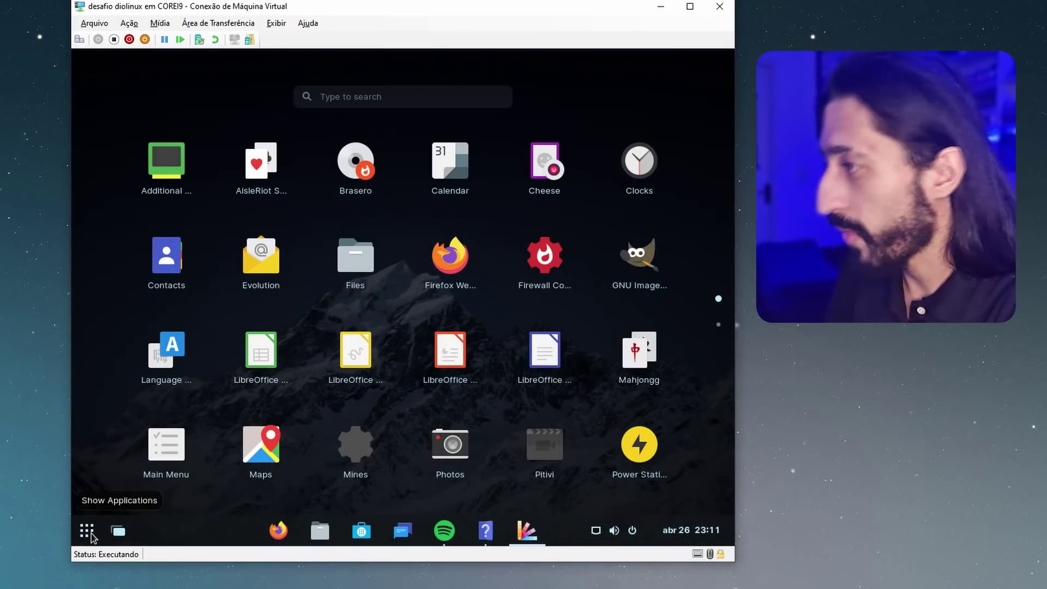
pyautogui.click(90, 536)
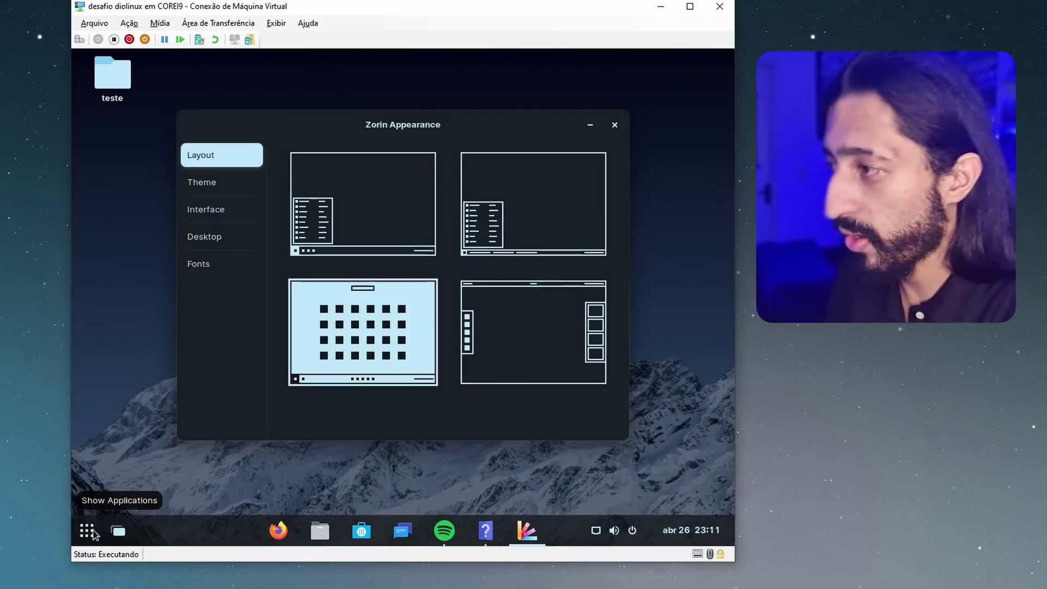
pyautogui.click(323, 203)
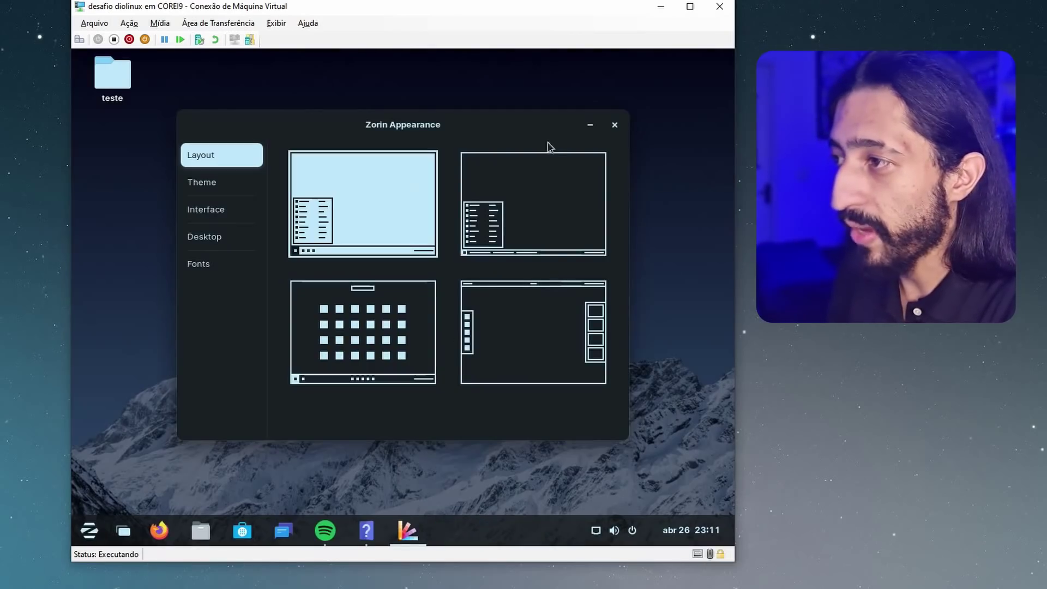
pyautogui.click(616, 126)
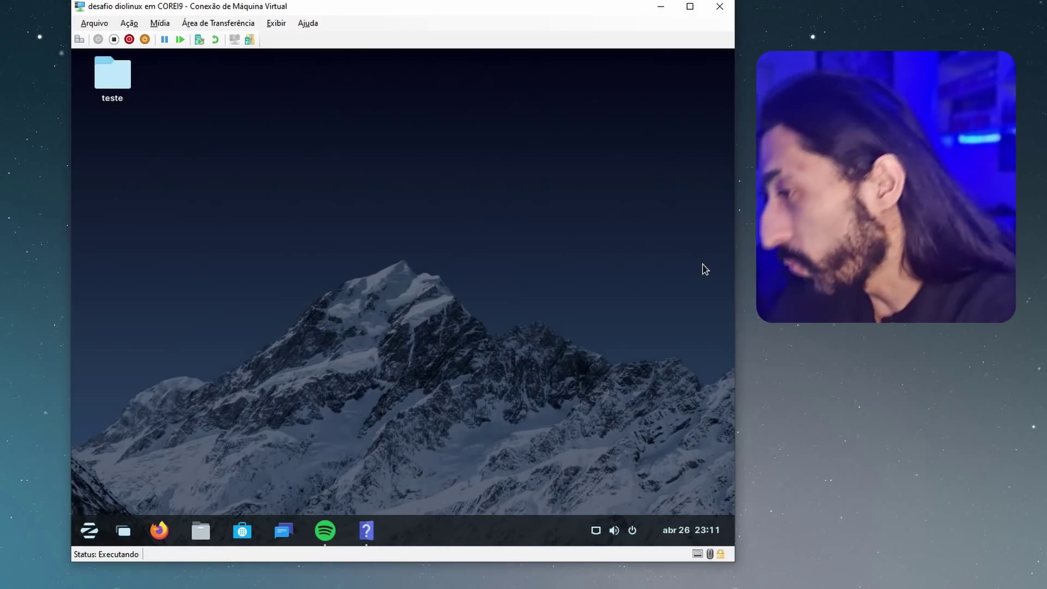
# Open the wired connection's configuration from the system status area and examine its Details, Identity and IPv4 pages
pyautogui.click(628, 532)
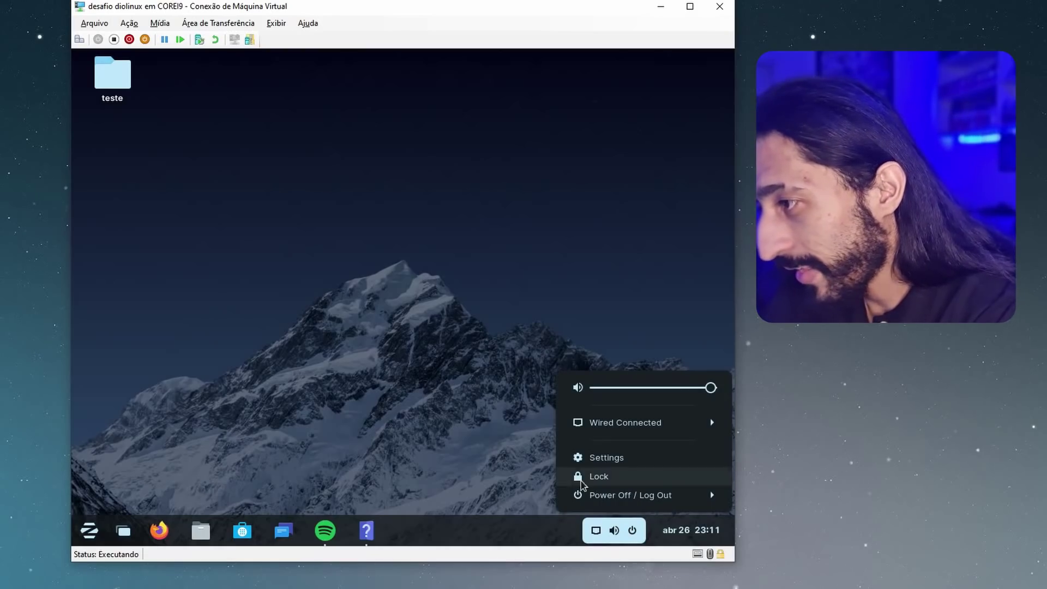
pyautogui.click(662, 423)
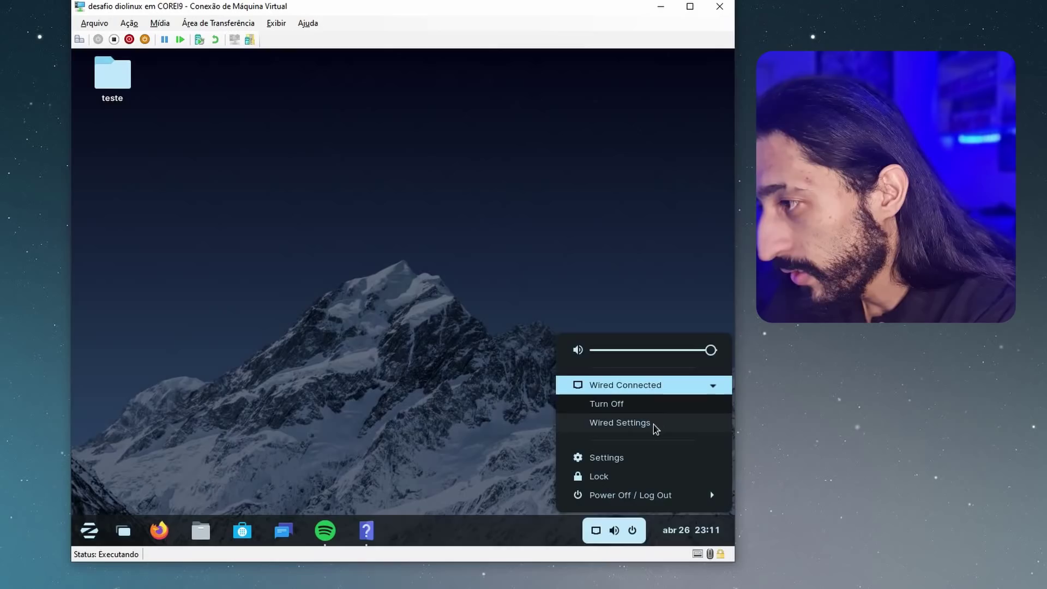
pyautogui.click(620, 424)
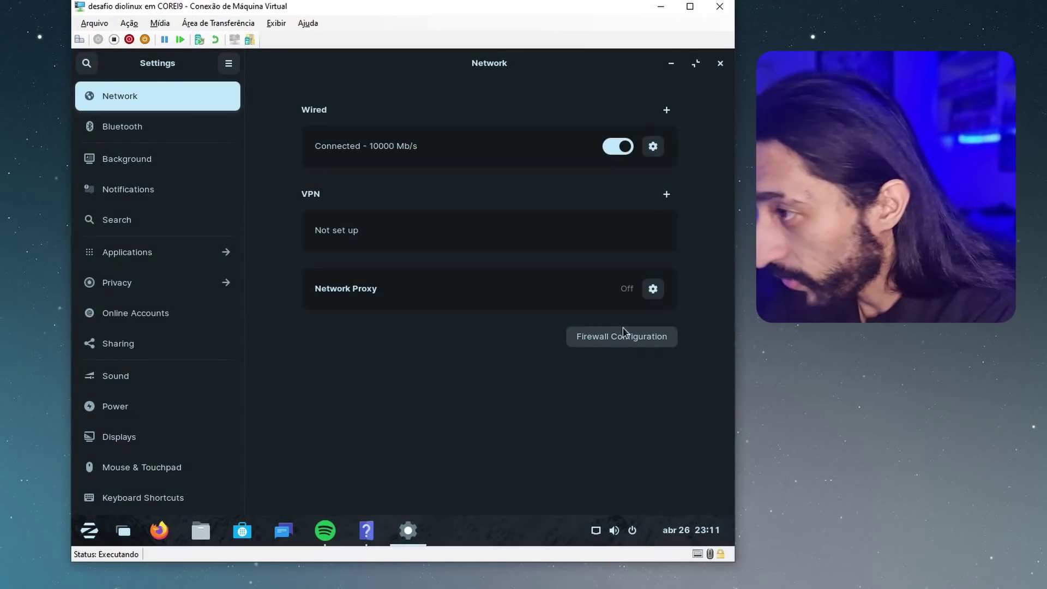
pyautogui.click(653, 147)
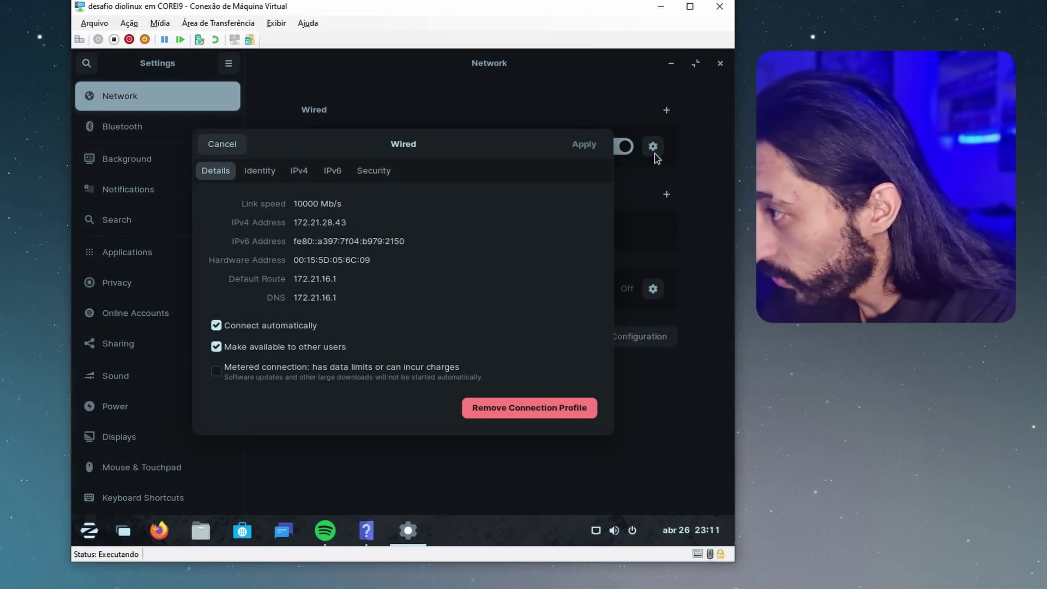
pyautogui.click(260, 170)
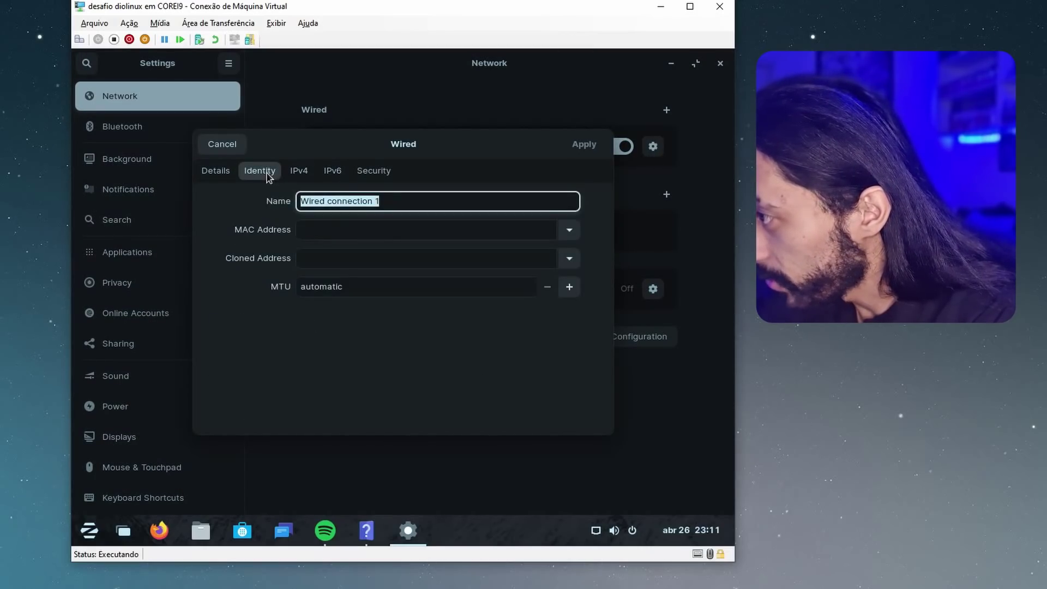
pyautogui.click(299, 172)
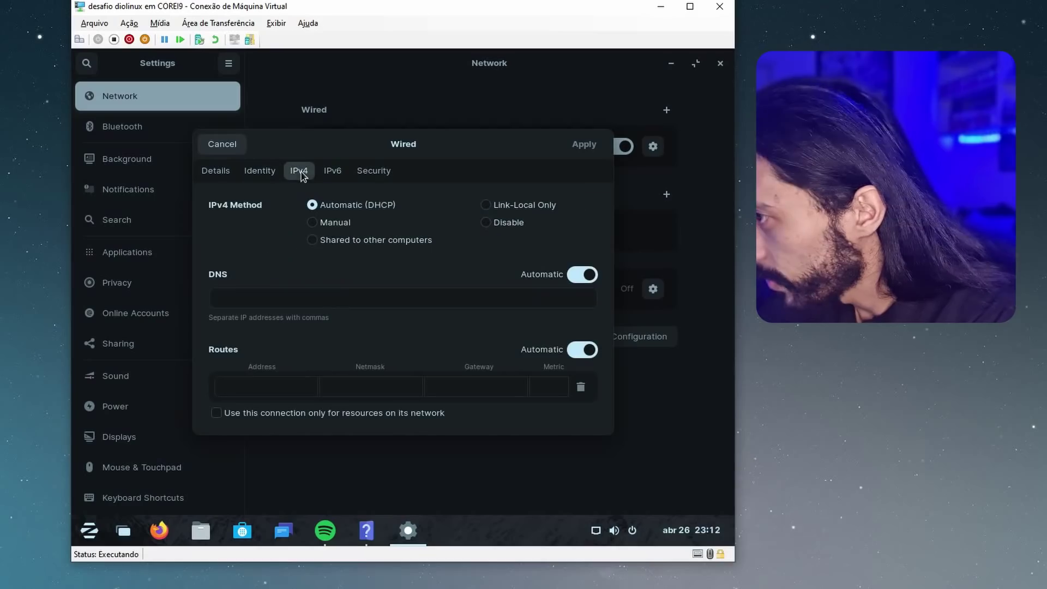
# Turn off automatic DNS for the wired connection's IPv4, set the DNS server to 8.8.8.8 and apply the change
pyautogui.click(355, 289)
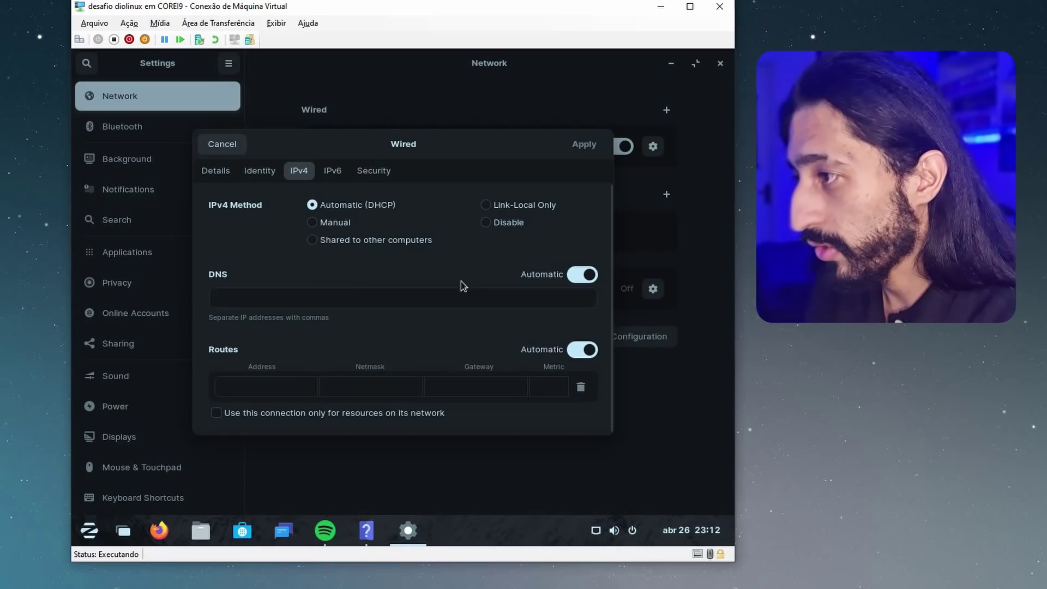
pyautogui.click(582, 275)
pyautogui.write('8.8.8.8')
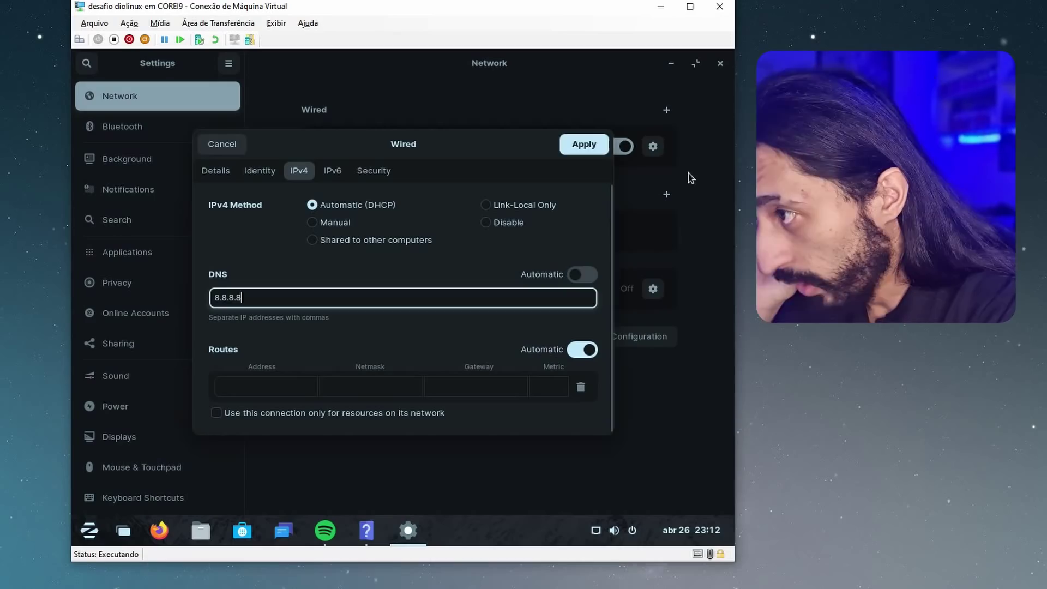
pyautogui.click(579, 144)
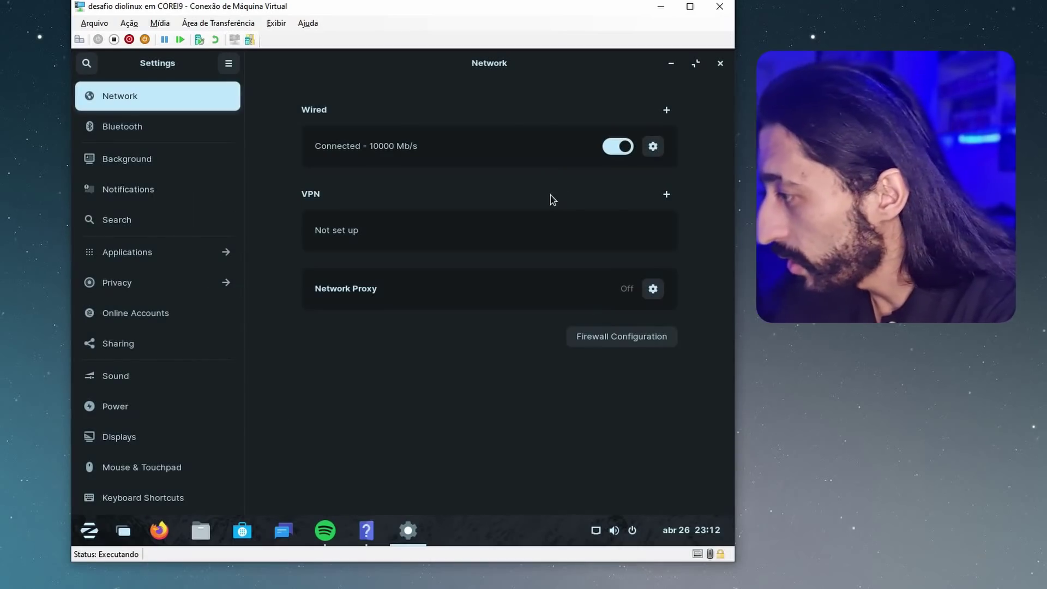
# Switch to Firefox and load youtube.com/diolinux
pyautogui.click(159, 530)
pyautogui.click(354, 82)
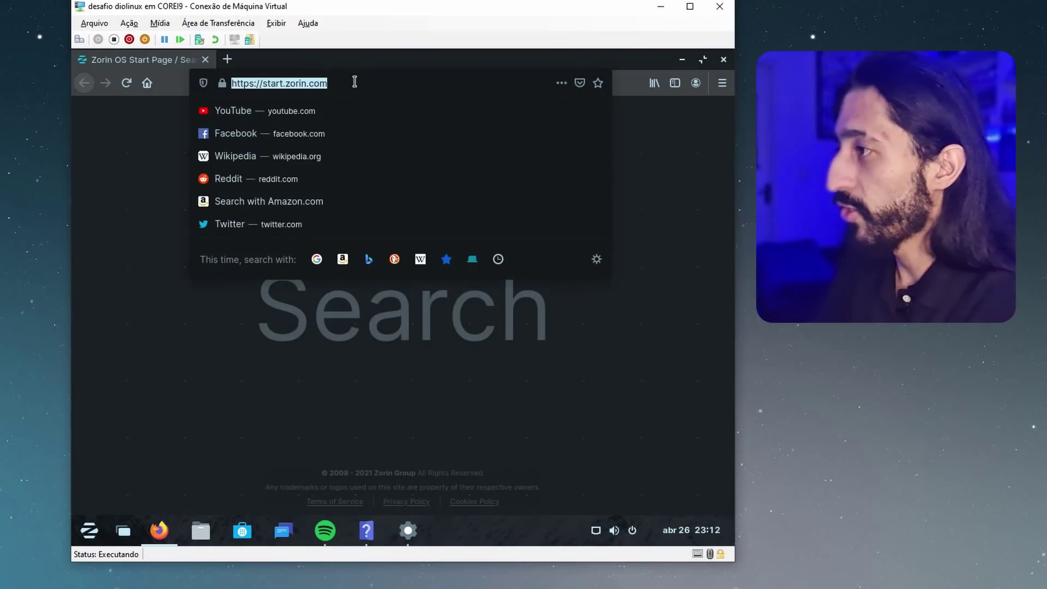
pyautogui.write('youtube.com/diolinux')
pyautogui.press('Return')
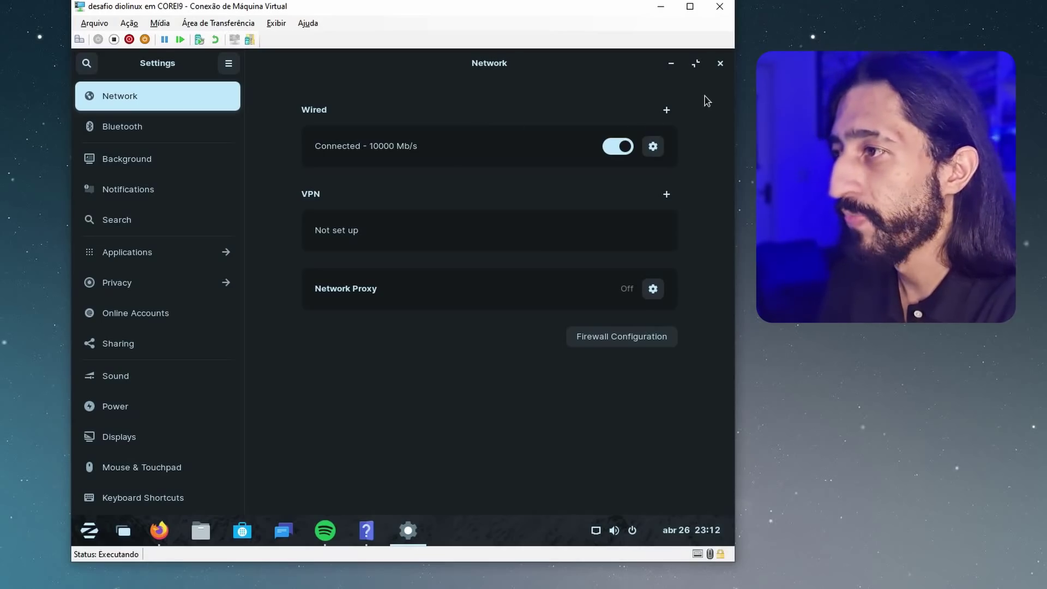
# Close the Network settings and open the user account's settings from the start menu
pyautogui.click(716, 71)
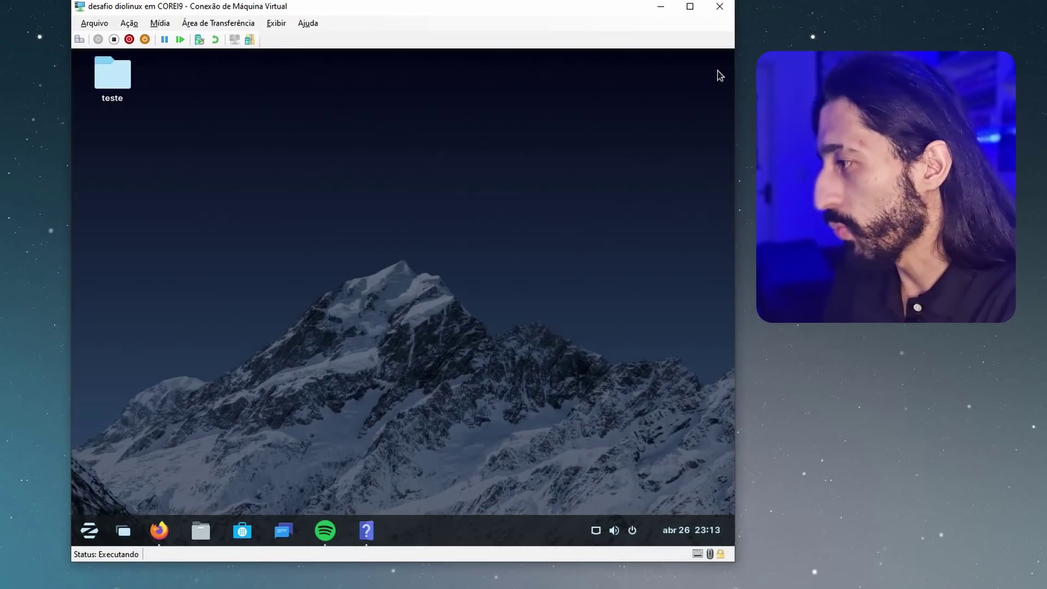
pyautogui.click(92, 528)
pyautogui.click(304, 234)
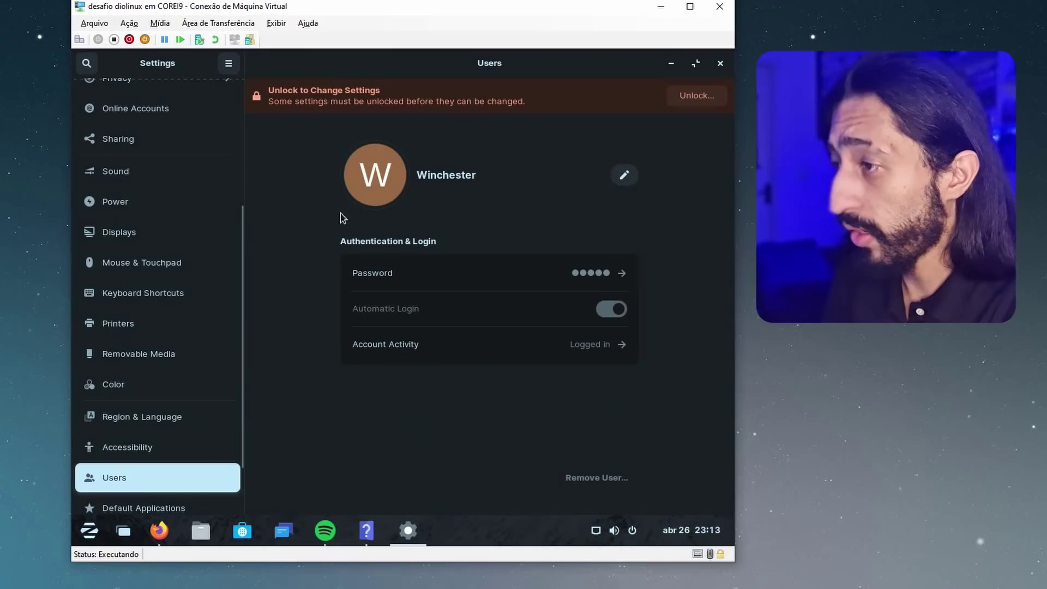
# Enter a new full name for the user account and browse the Pictures folder for a profile picture
pyautogui.click(624, 176)
pyautogui.write('Raf')
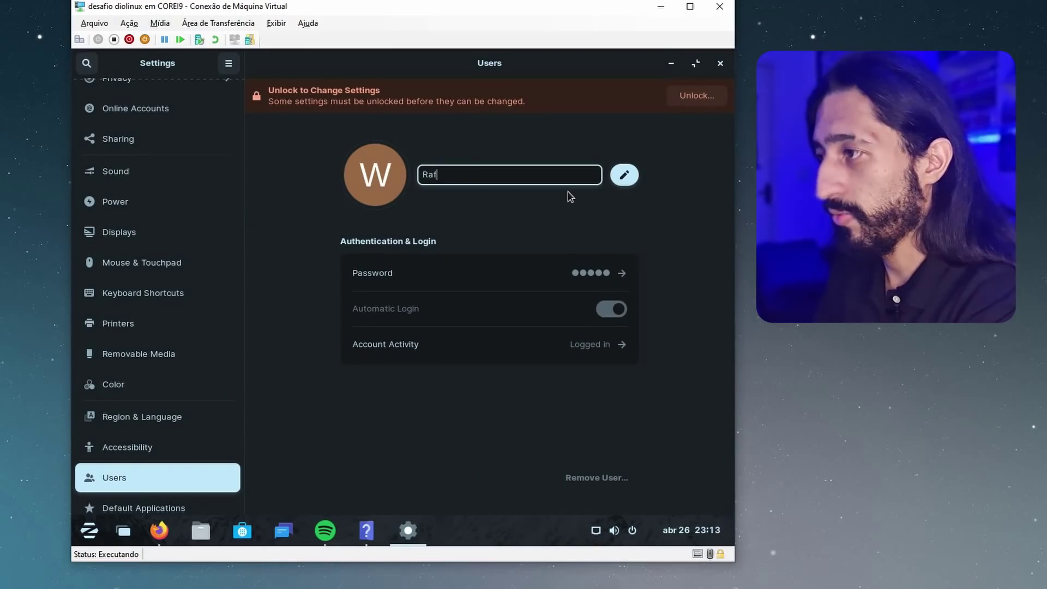
pyautogui.write('ael Shikamaru')
pyautogui.click(375, 174)
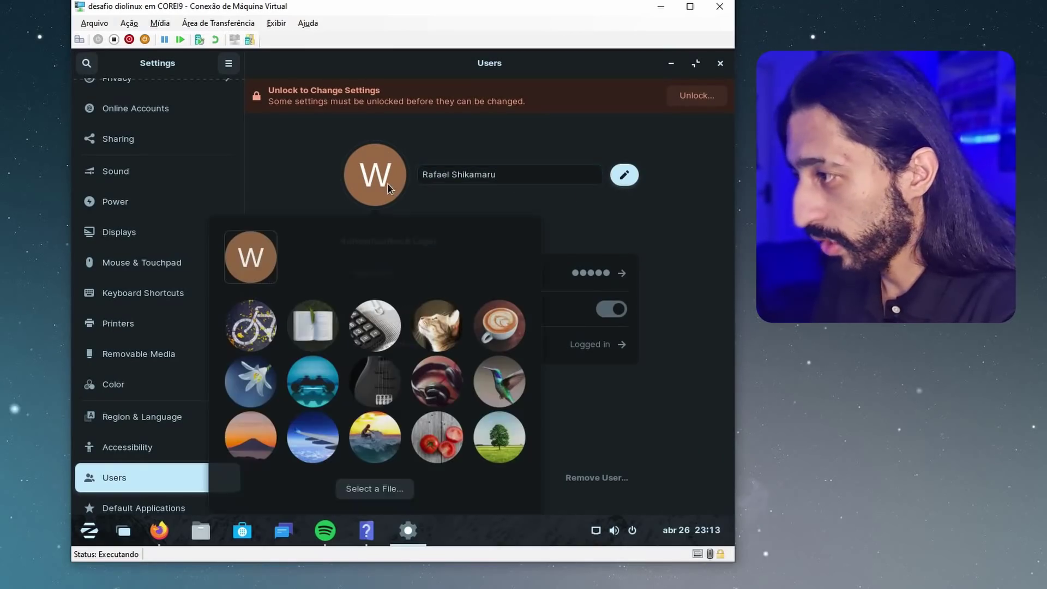
pyautogui.click(383, 490)
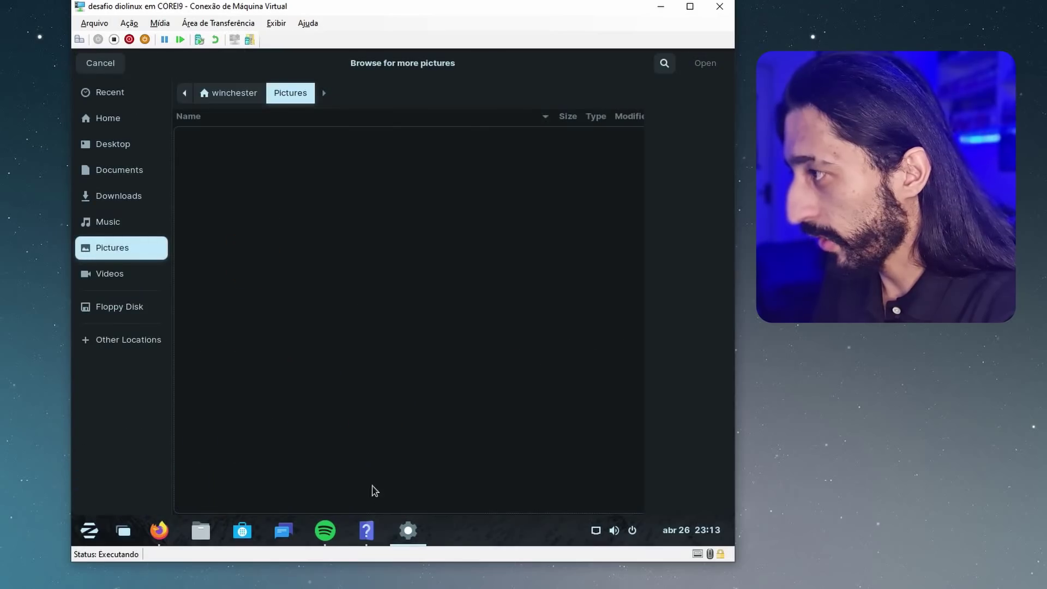
# Switch to Firefox and search YouTube for "winchester cannal"
pyautogui.click(159, 531)
pyautogui.click(323, 114)
pyautogui.write('winchester canna')
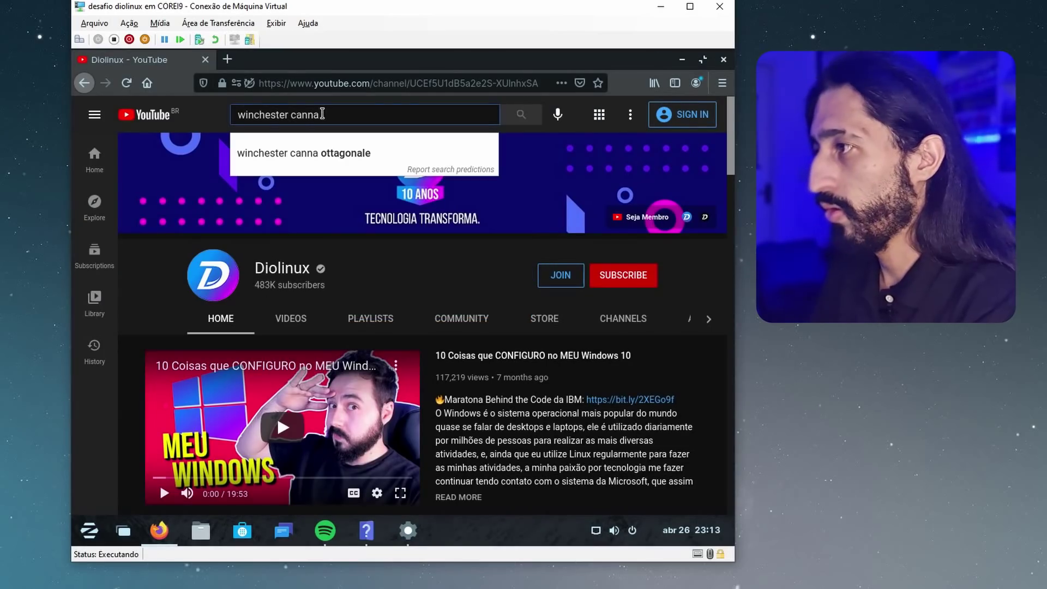
pyautogui.write('l')
pyautogui.press('Return')
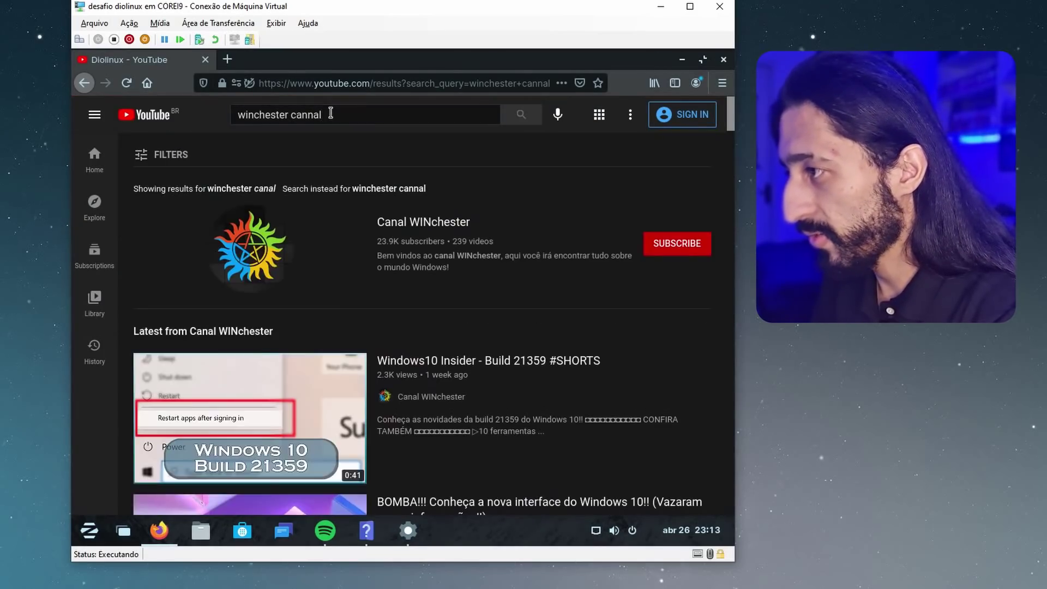
# Save the Canal WINchester channel's image as a JPEG file in the Pictures folder
pyautogui.rightClick(238, 249)
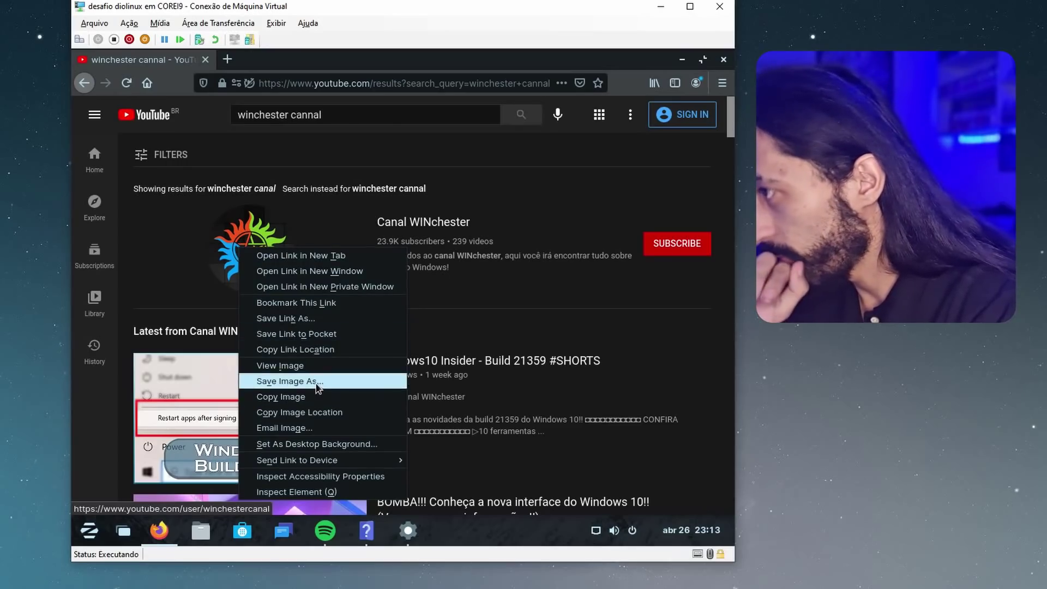
pyautogui.click(289, 381)
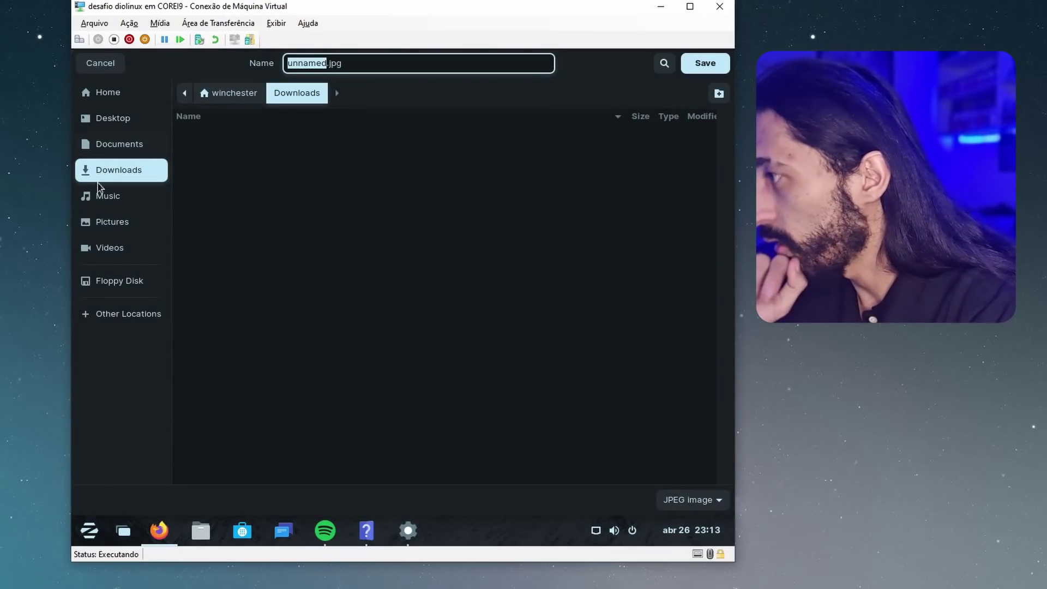
pyautogui.click(95, 220)
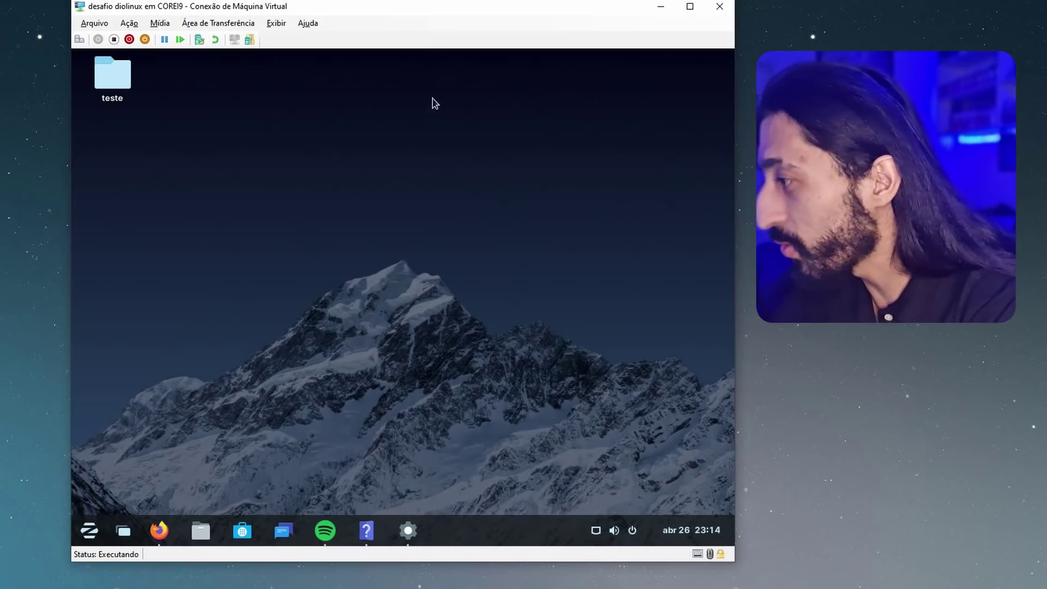
# Examine the apps listed under Accessories, Sound & Video, System Tools and Office in the start menu
pyautogui.click(89, 529)
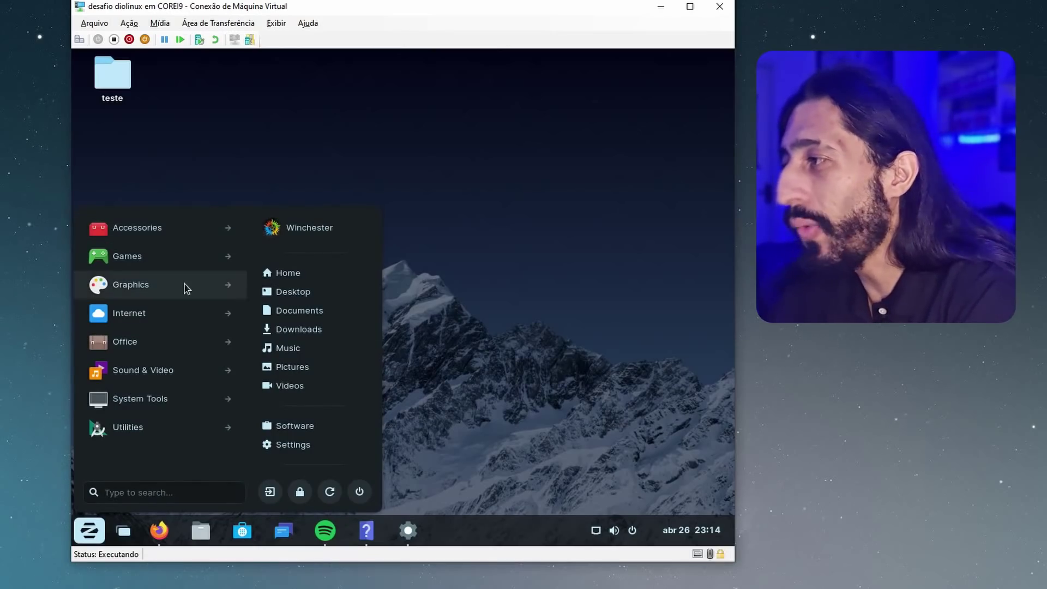
pyautogui.click(230, 228)
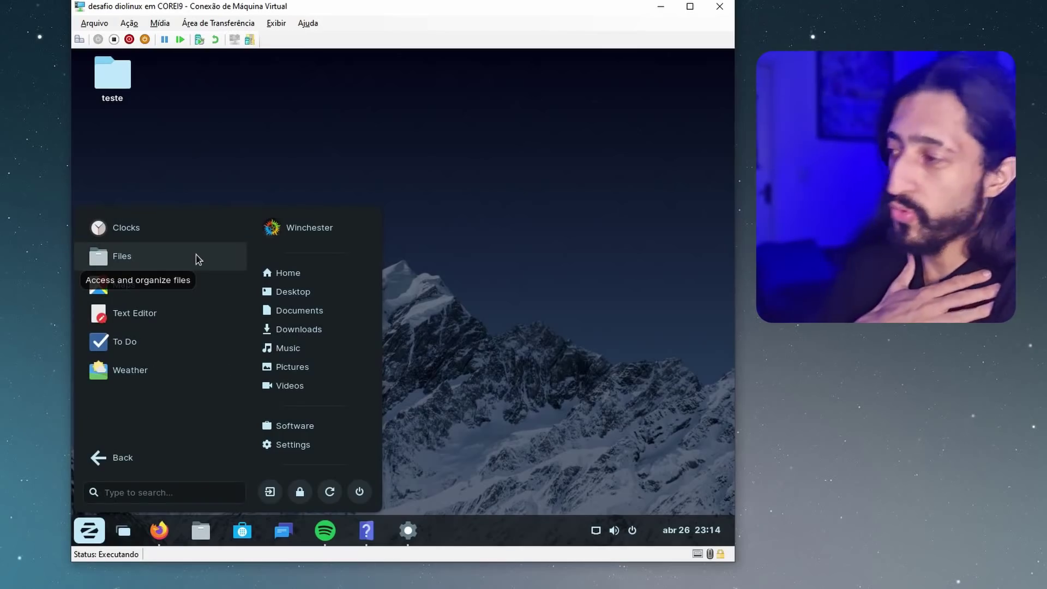
pyautogui.click(148, 461)
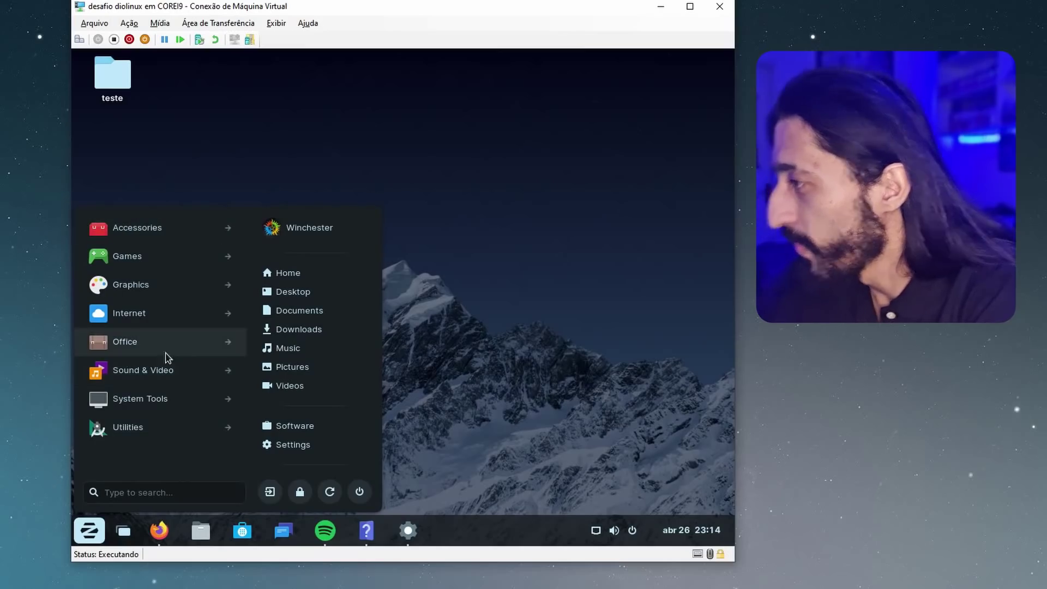
pyautogui.click(220, 369)
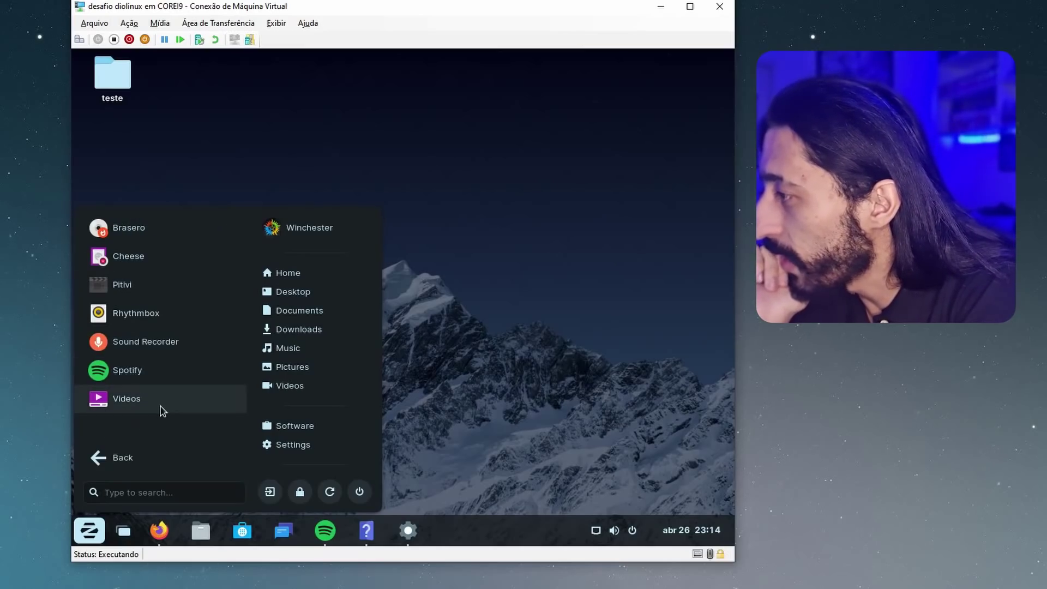
pyautogui.click(133, 456)
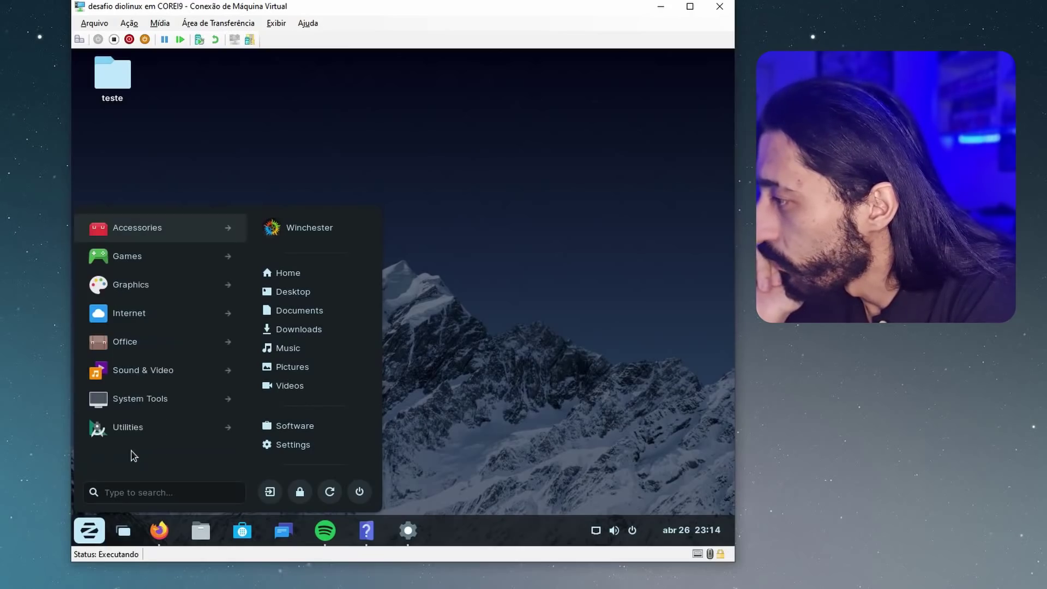
pyautogui.click(191, 403)
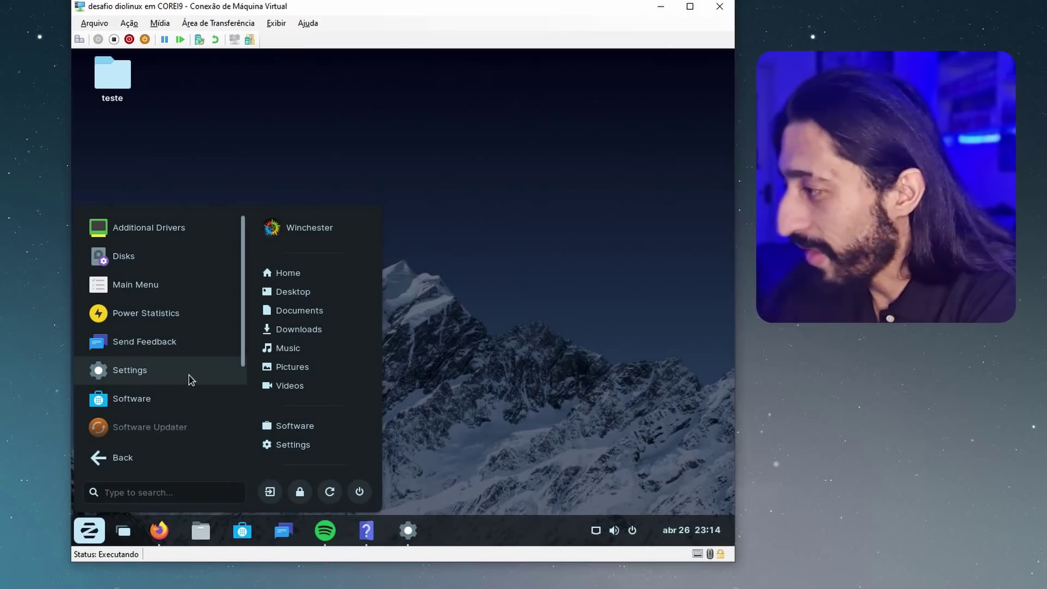
pyautogui.scroll(-3, 189, 375)
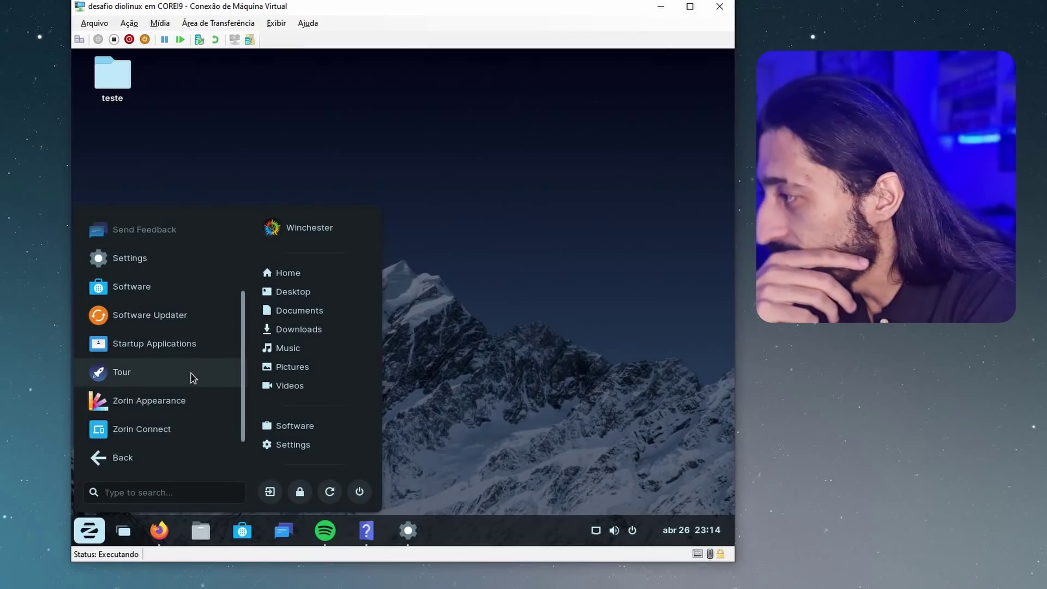
pyautogui.scroll(3, 192, 370)
pyautogui.scroll(1, 190, 370)
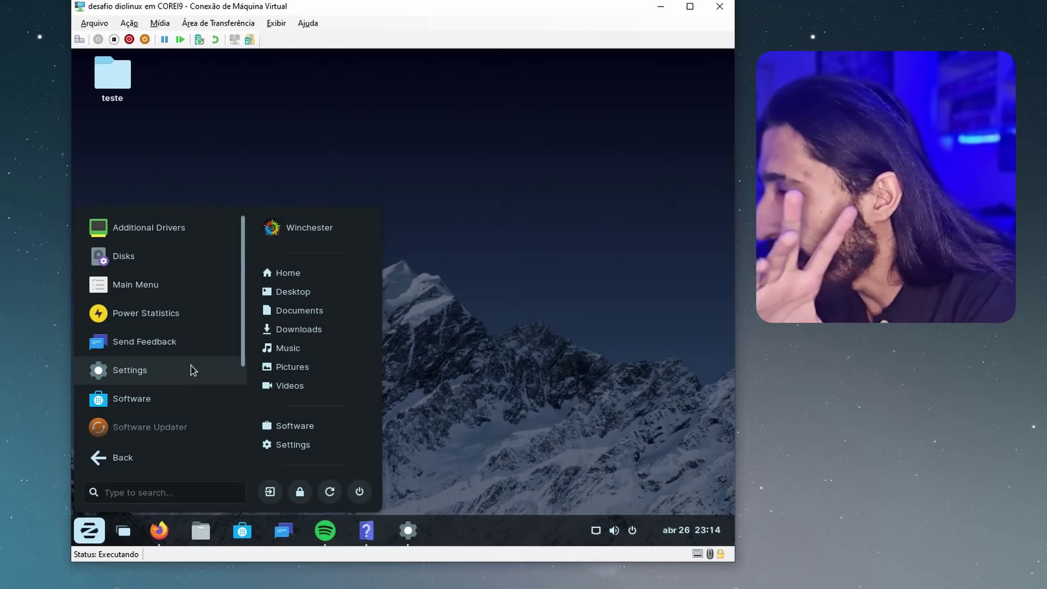
pyautogui.click(146, 467)
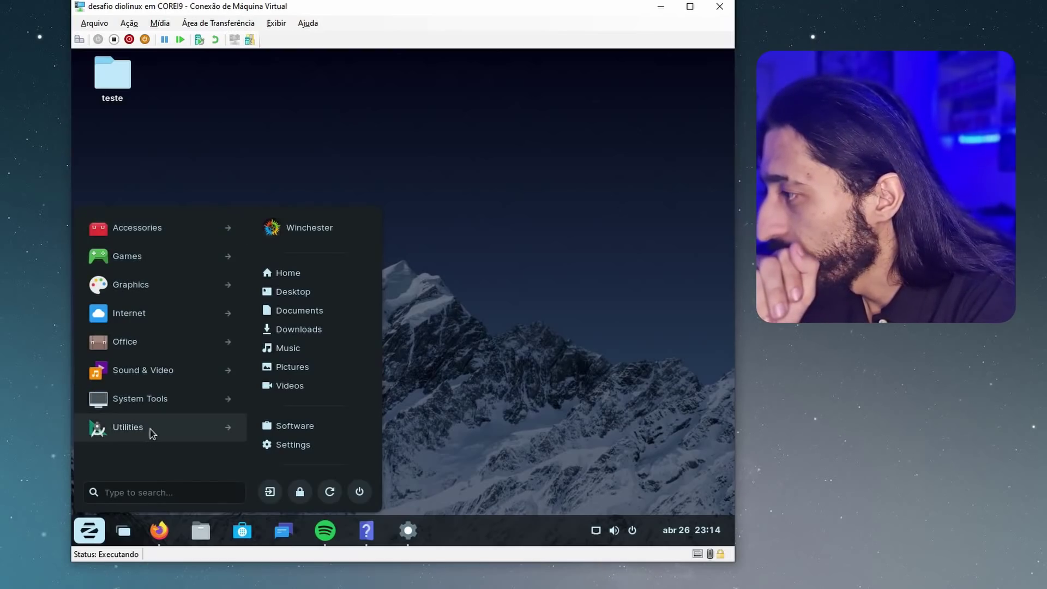
pyautogui.click(198, 336)
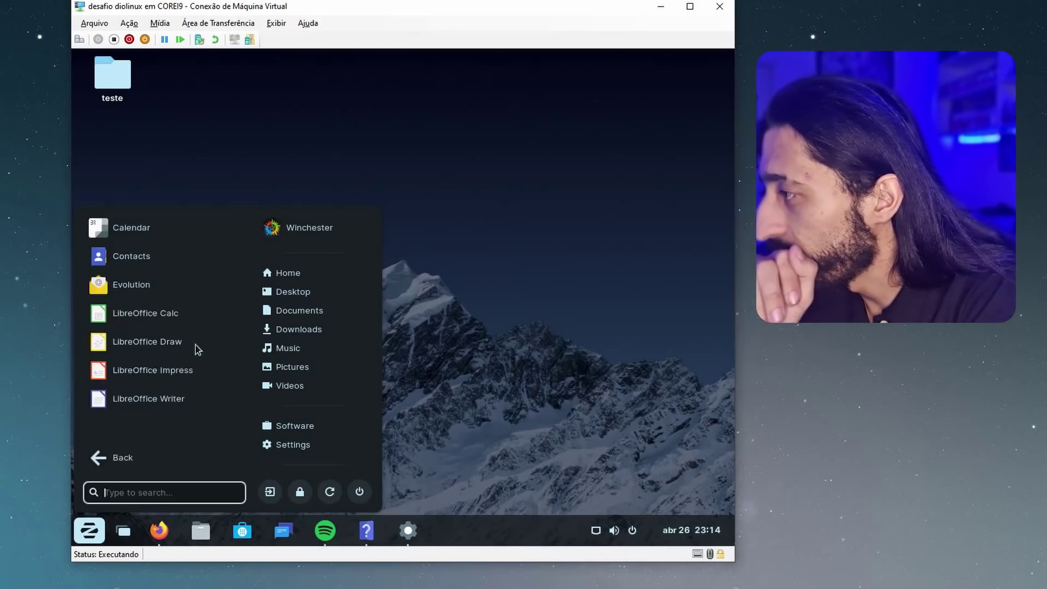
pyautogui.click(140, 454)
# Open Backups from the Utilities category and show the folders to save
pyautogui.click(151, 427)
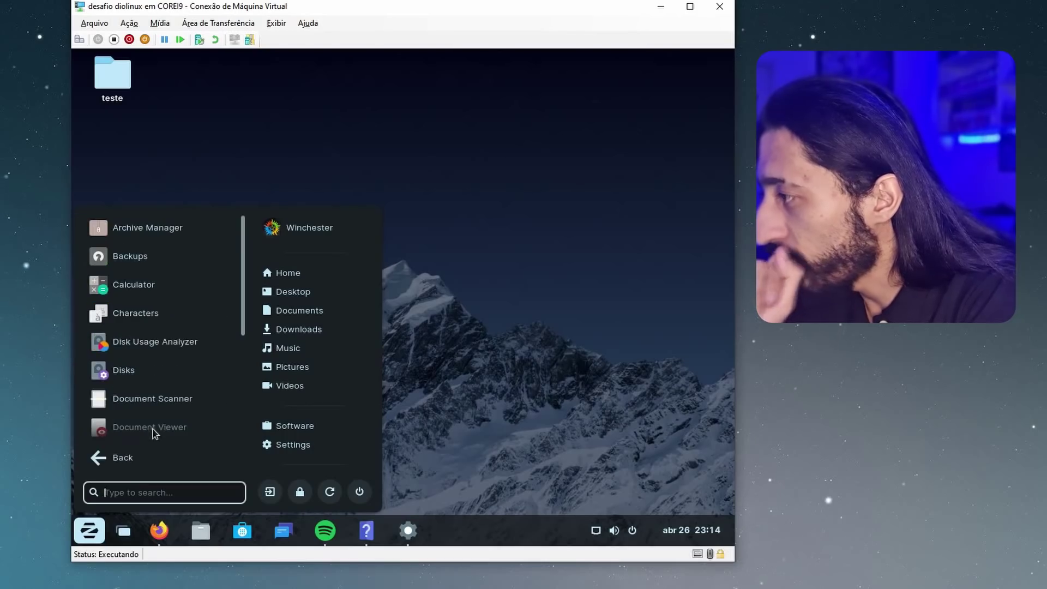
pyautogui.click(204, 255)
pyautogui.click(214, 215)
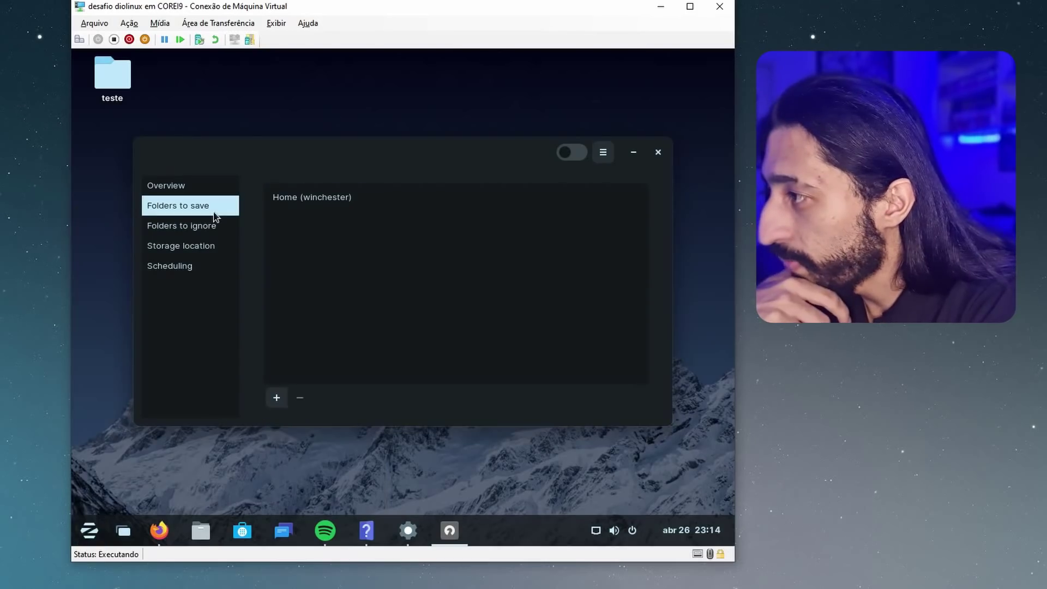
pyautogui.click(288, 207)
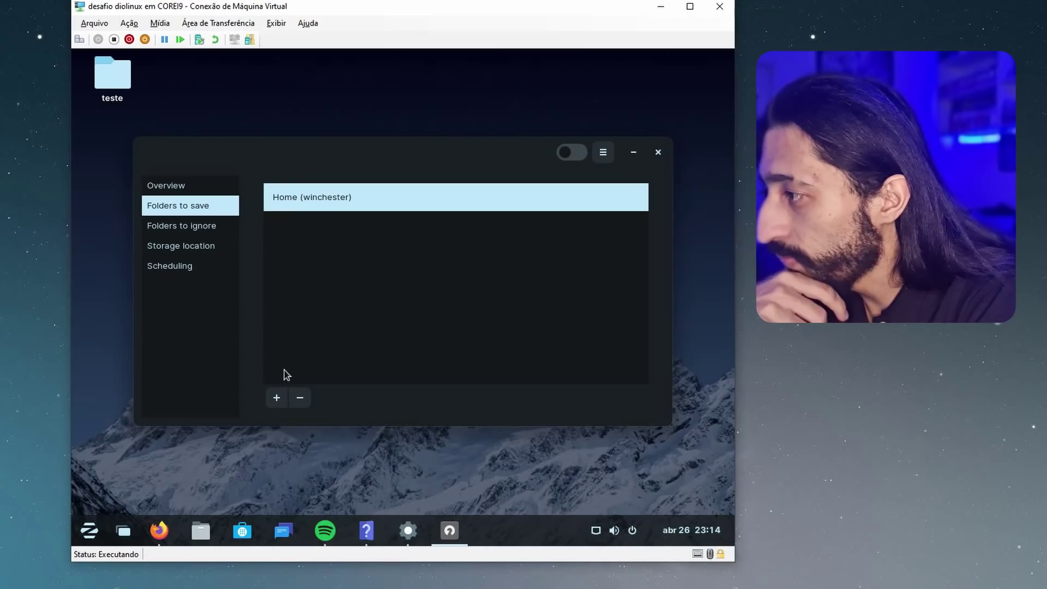
# Add the Pictures and Documents folders from Home to the backup's folders to save
pyautogui.click(278, 399)
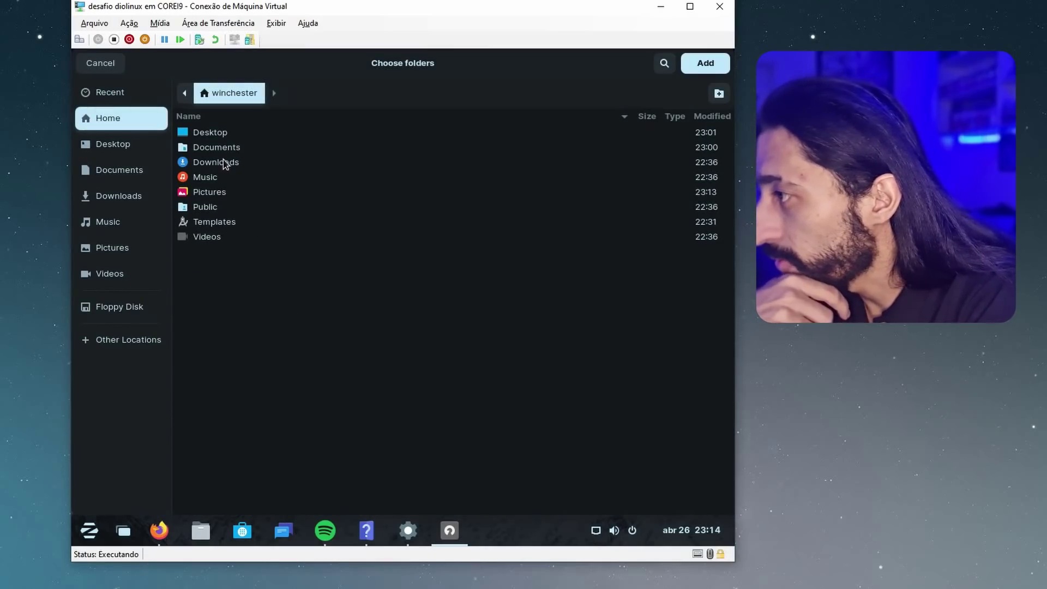
pyautogui.click(212, 195)
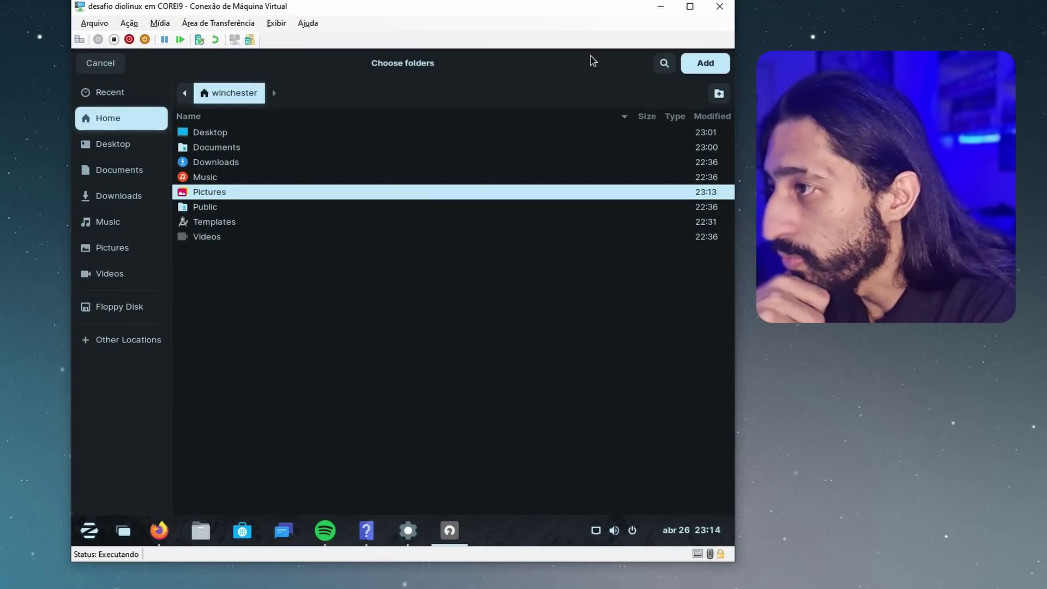
pyautogui.click(701, 66)
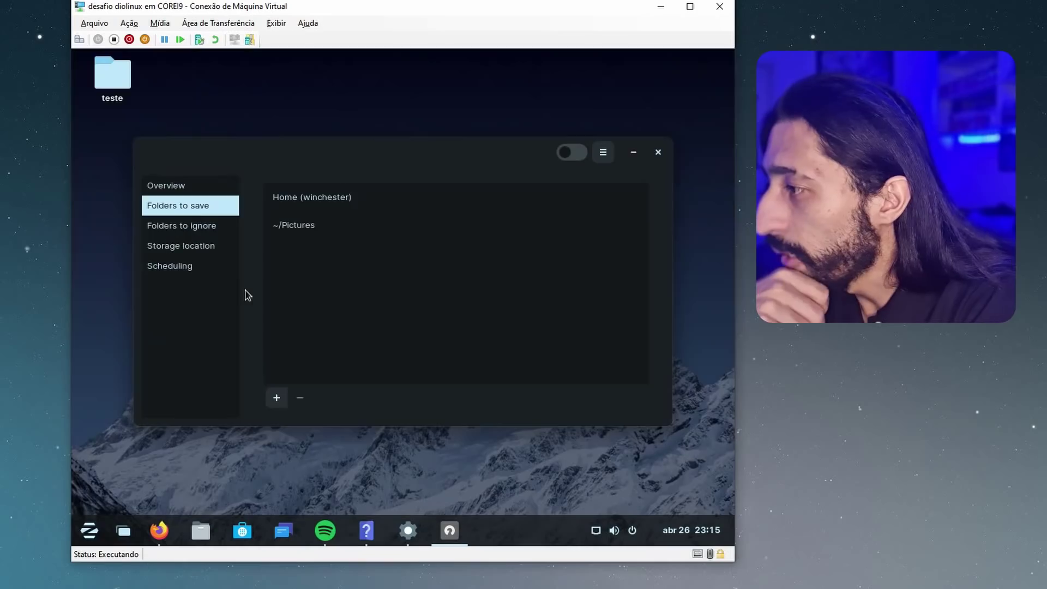
pyautogui.click(277, 398)
pyautogui.click(227, 152)
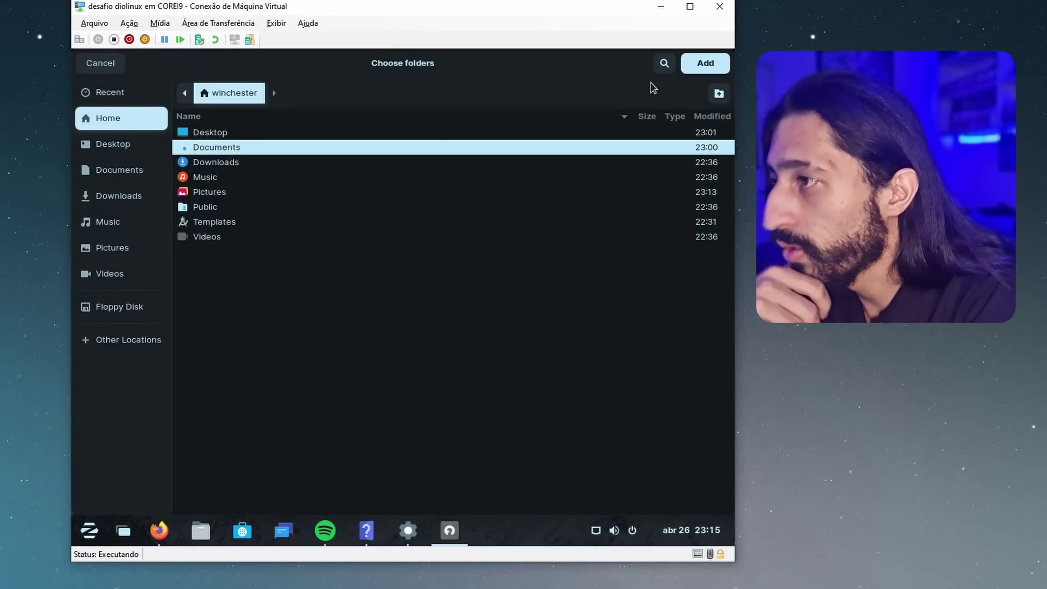
pyautogui.click(701, 65)
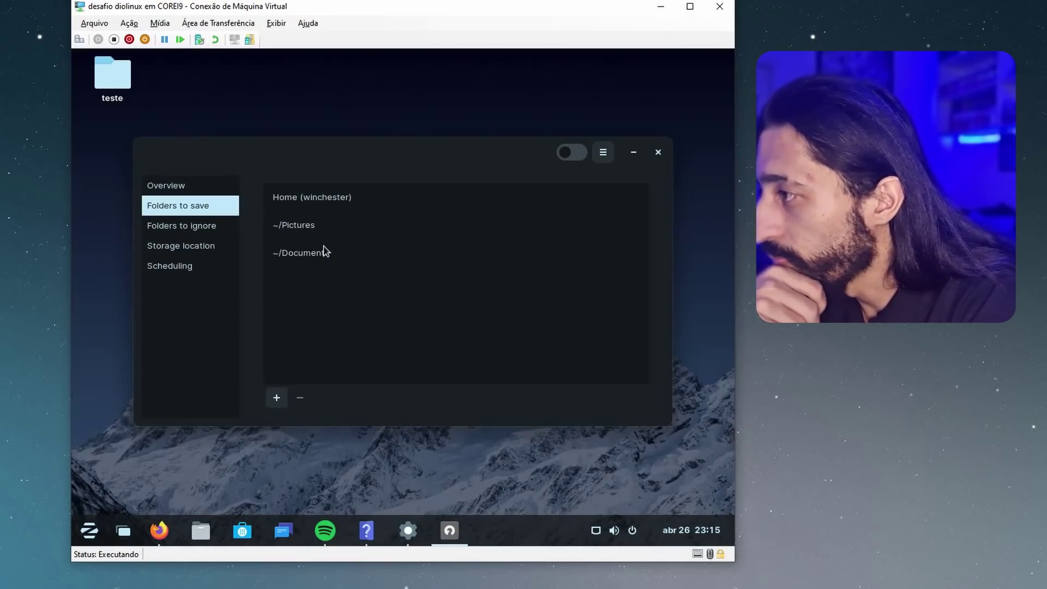
# Select the Home entry among the folders to save and check the Home folder's contents in the file manager
pyautogui.click(315, 197)
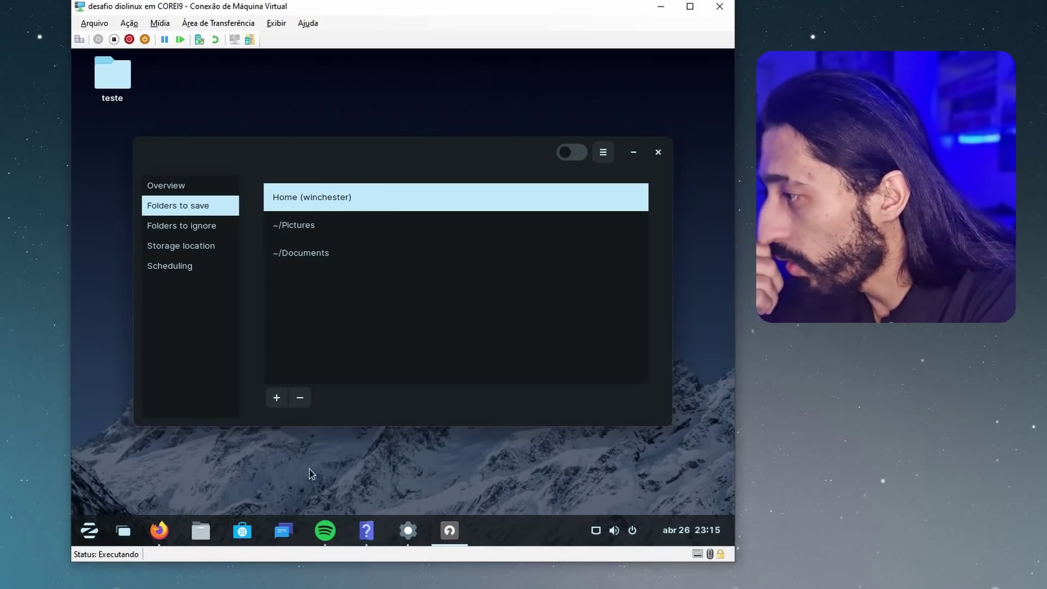
pyautogui.click(188, 537)
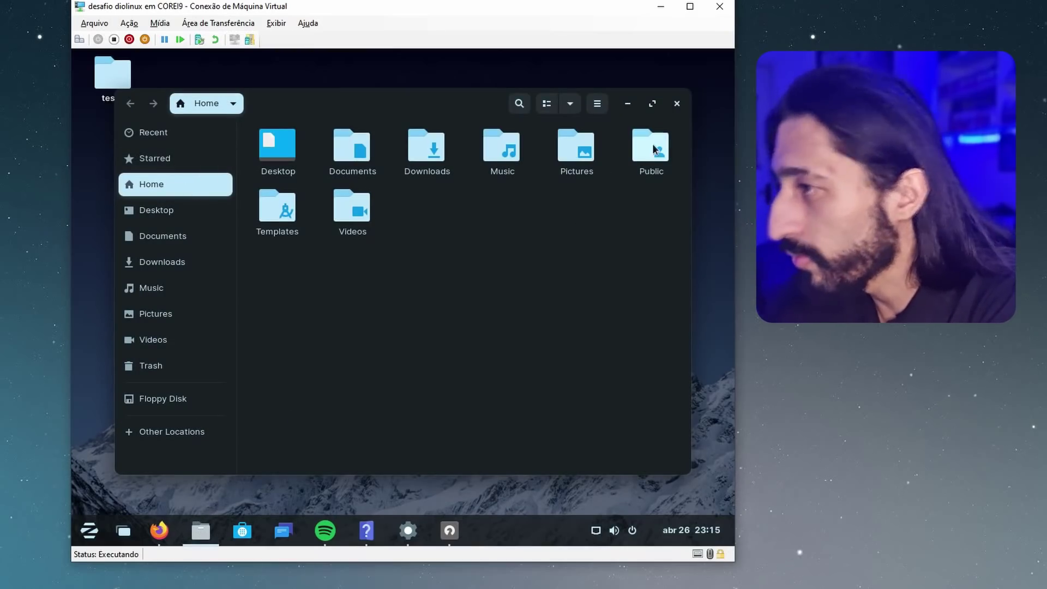
pyautogui.click(678, 104)
# Try switching automatic backups on and off
pyautogui.click(567, 156)
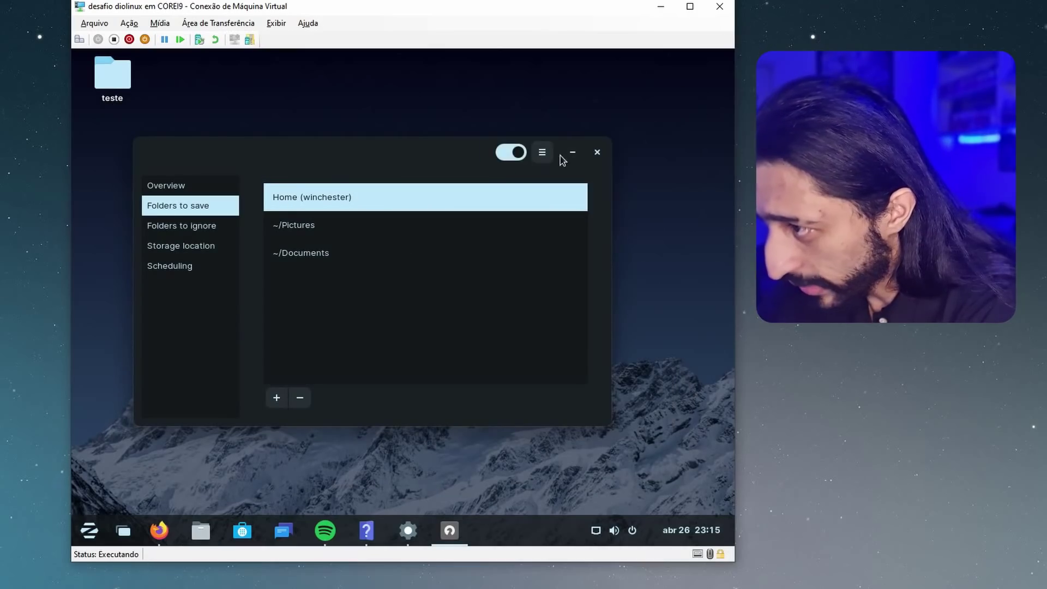
pyautogui.click(524, 157)
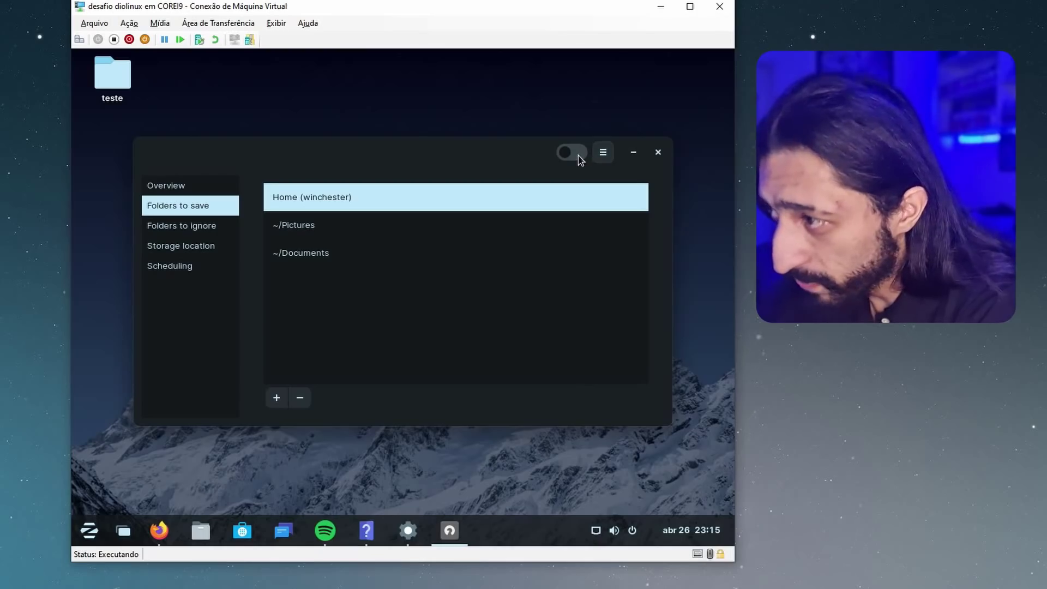
pyautogui.click(579, 156)
pyautogui.click(511, 152)
pyautogui.click(604, 152)
# Review the backup's folders to ignore and storage location choices, and open its scheduling options
pyautogui.click(200, 237)
pyautogui.click(203, 232)
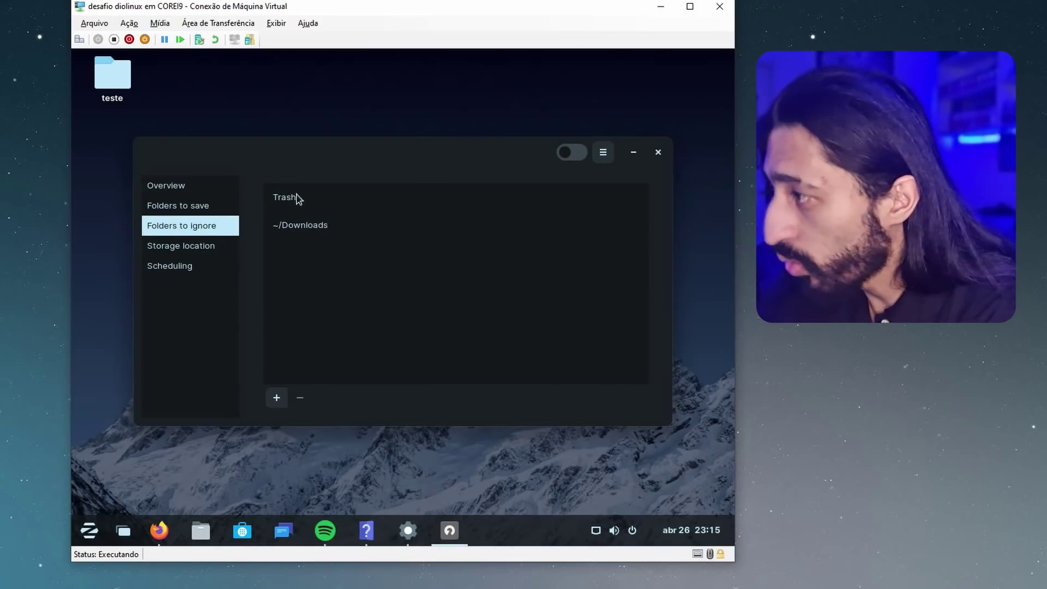
pyautogui.click(191, 248)
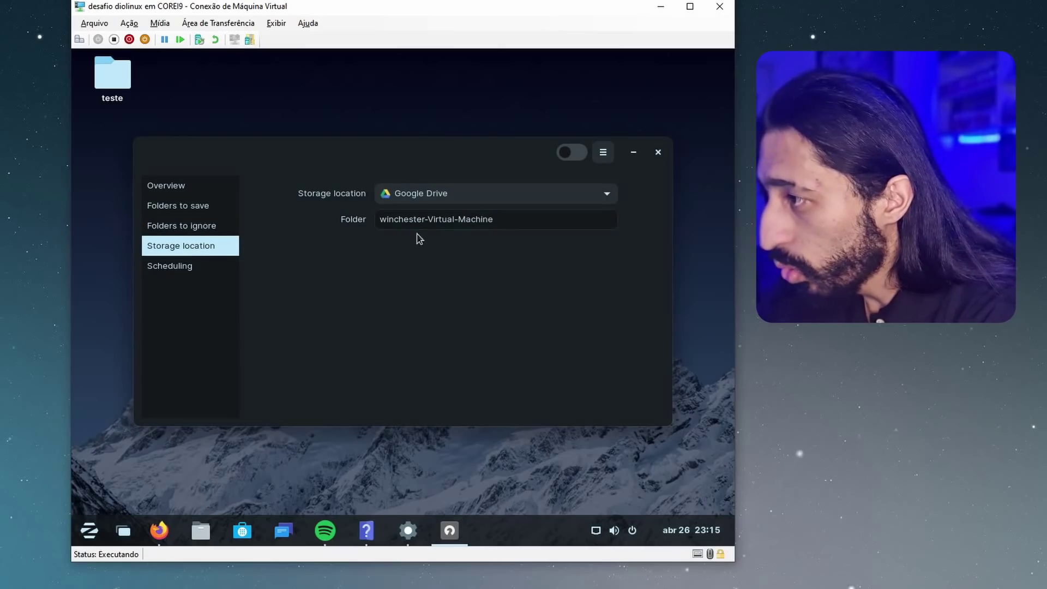
pyautogui.click(505, 192)
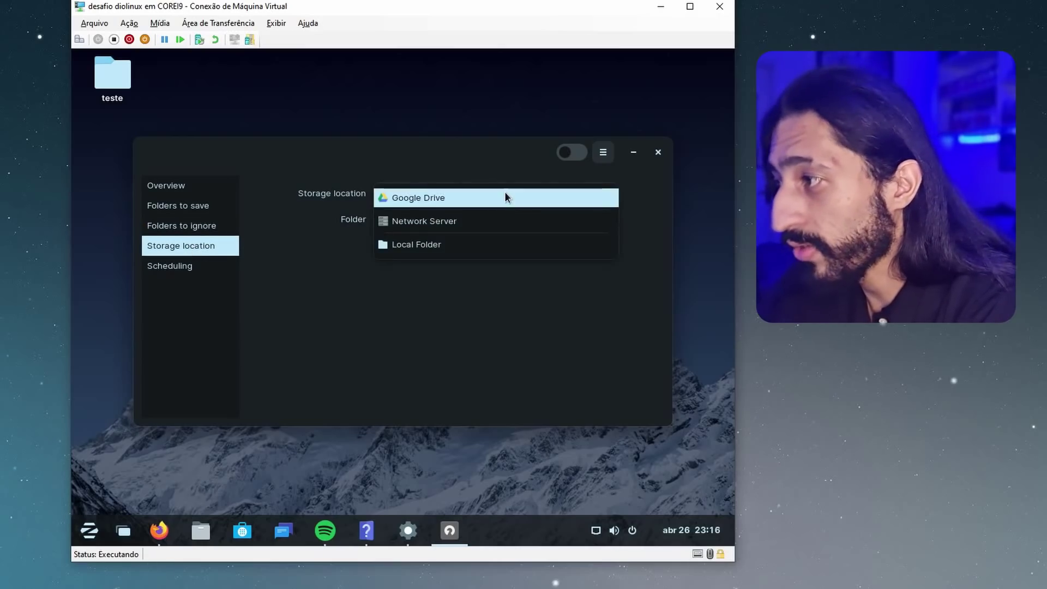
pyautogui.click(342, 278)
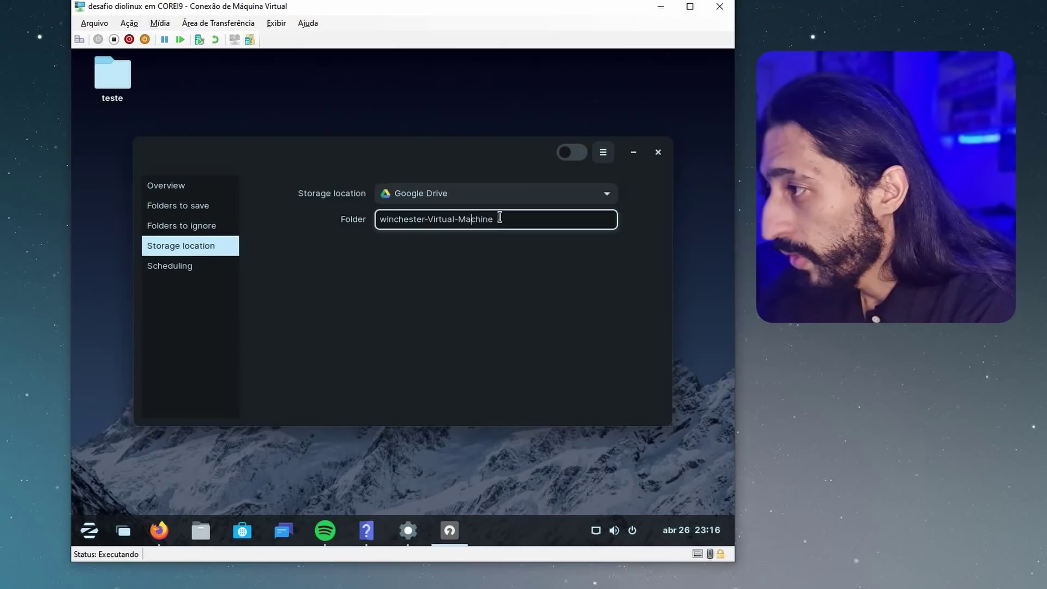
pyautogui.click(457, 199)
pyautogui.click(183, 269)
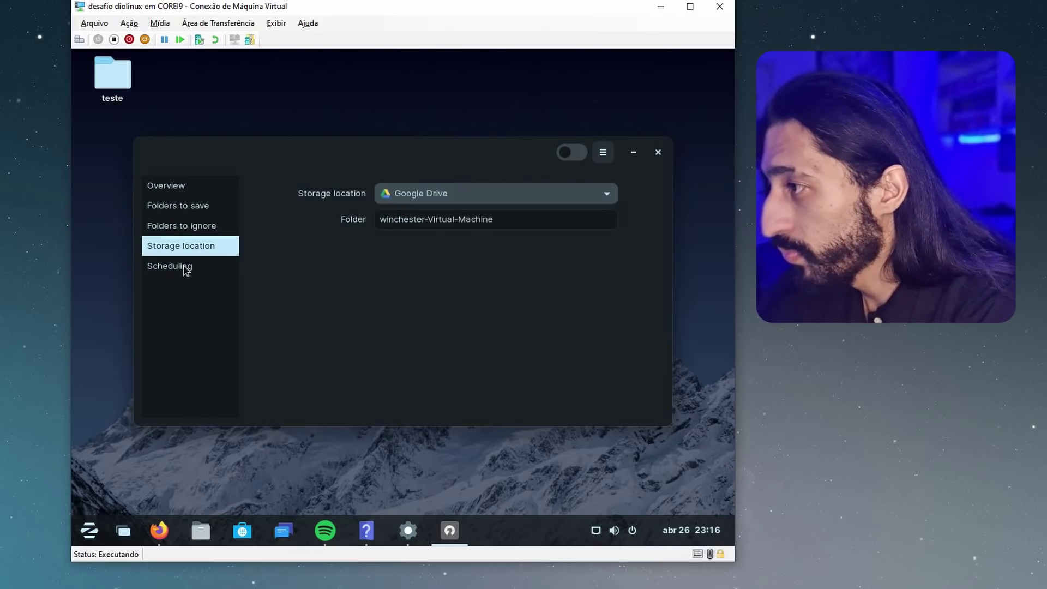
# Turn on automatic backups in the scheduling options and set them to run every day
pyautogui.click(184, 268)
pyautogui.click(447, 192)
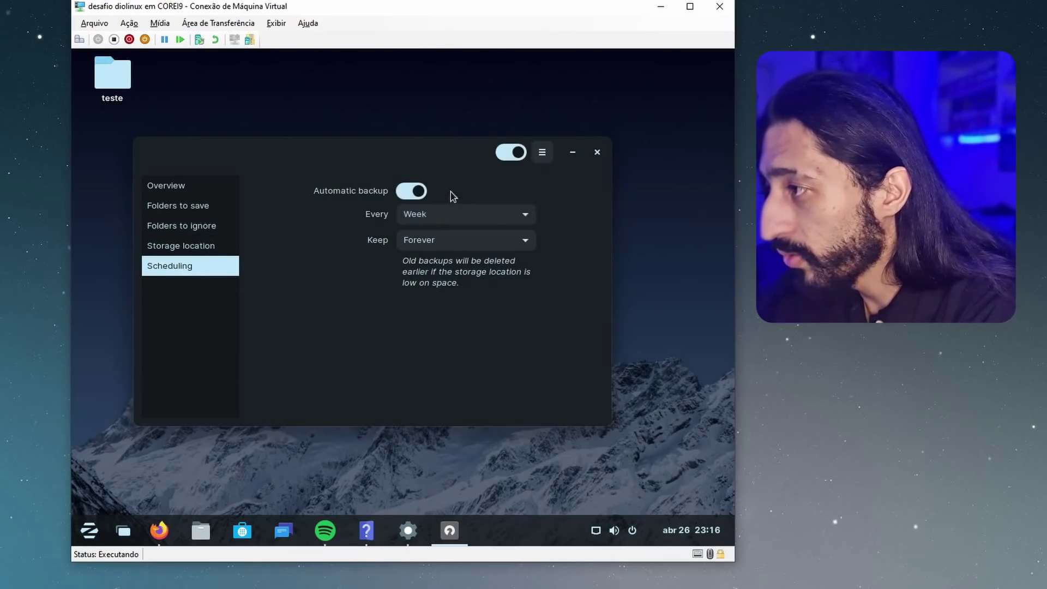
pyautogui.click(443, 210)
pyautogui.click(453, 202)
# Start a backup from the overview and install the required python3-pydrive package, authorizing it with the account password
pyautogui.click(165, 185)
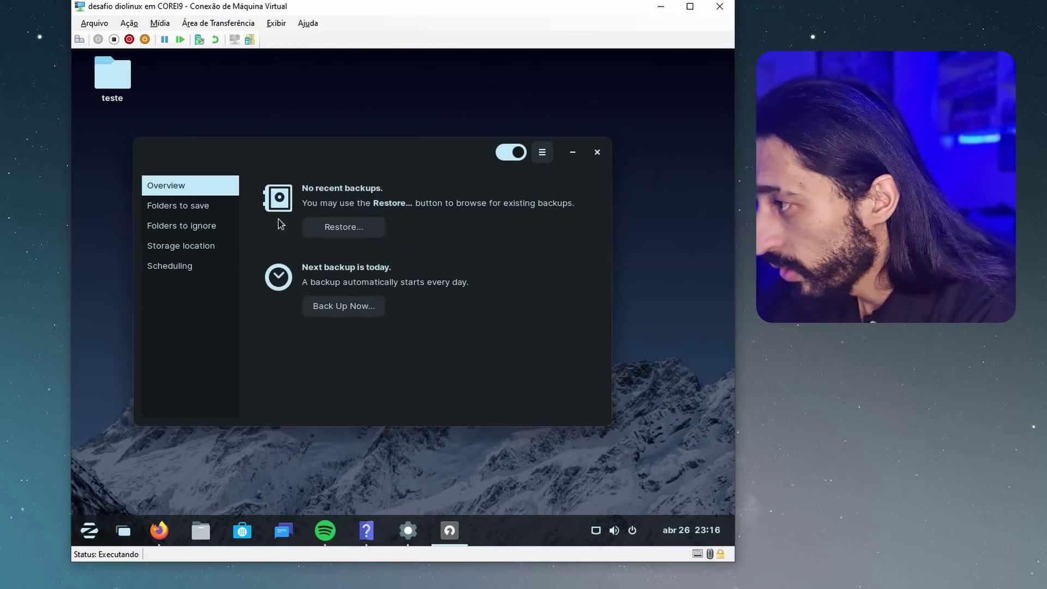
pyautogui.click(363, 309)
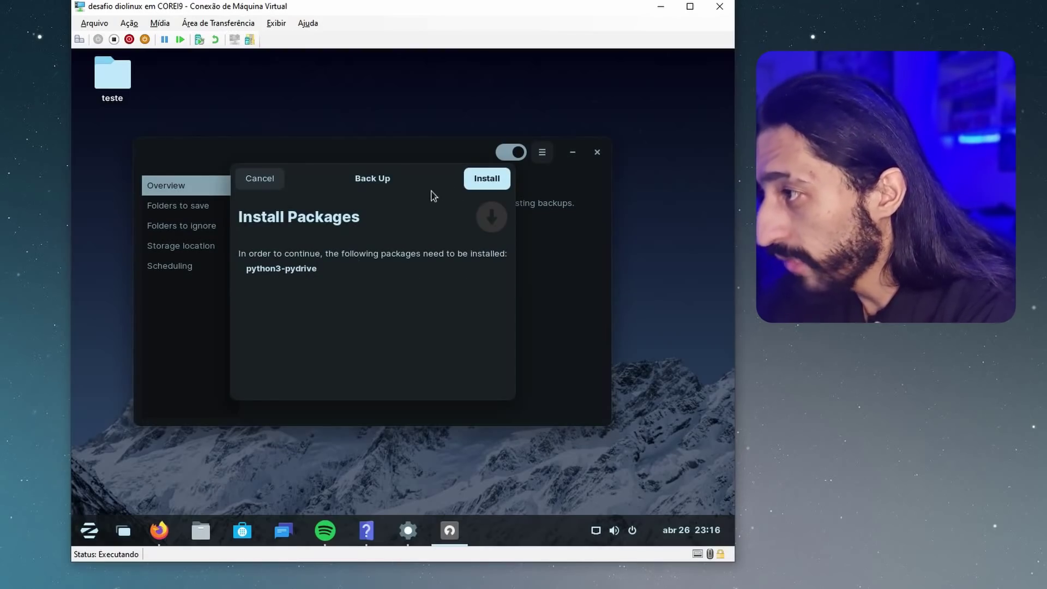
pyautogui.click(486, 180)
pyautogui.write('********')
pyautogui.press('Return')
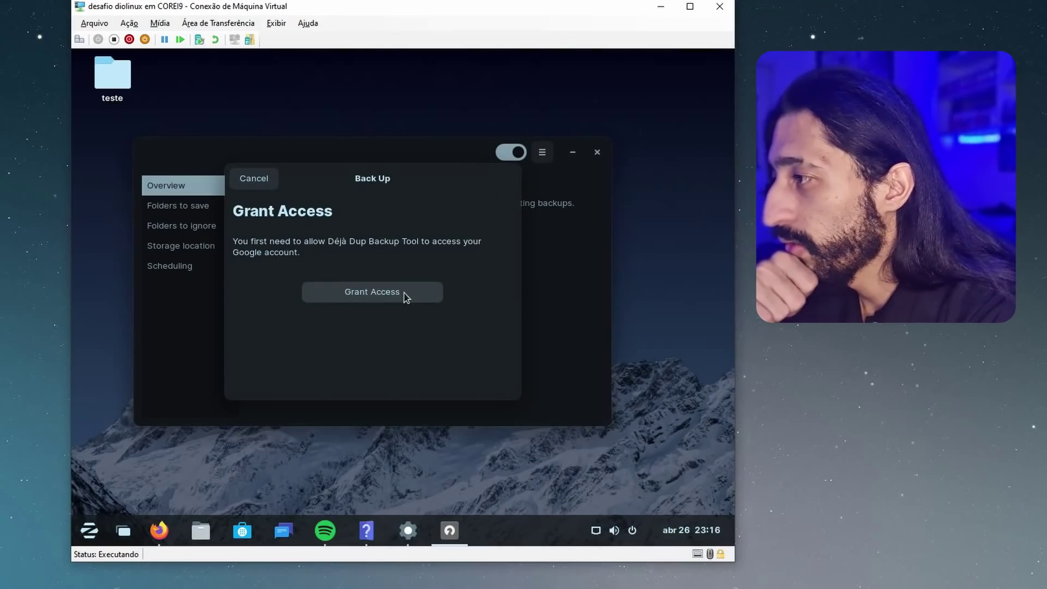
# Open the Google sign-in page for granting Déjà Dup access, close it without signing in, and return to the backup dialog
pyautogui.click(404, 297)
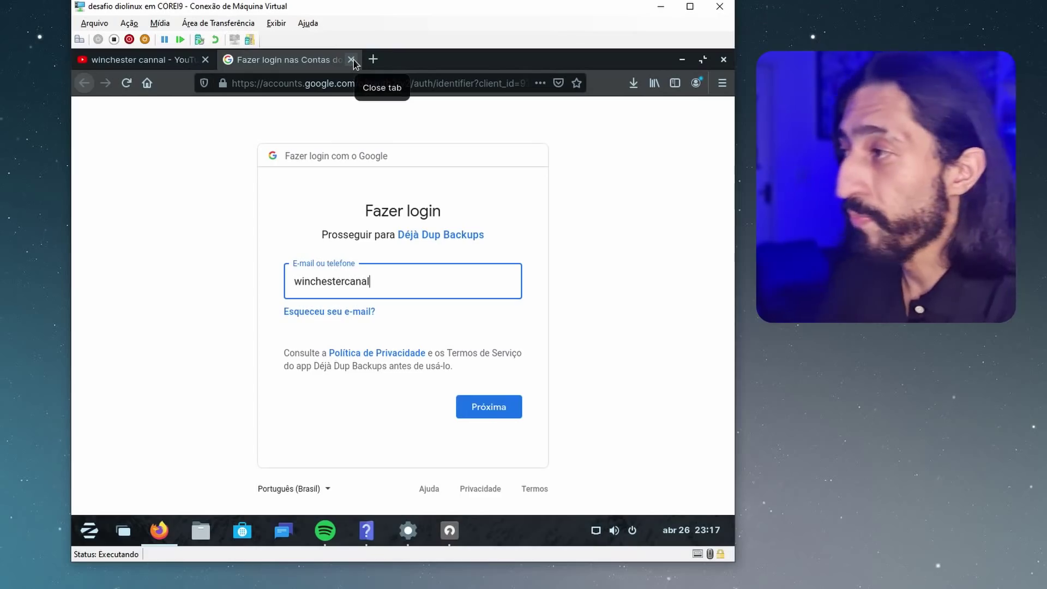
pyautogui.click(352, 60)
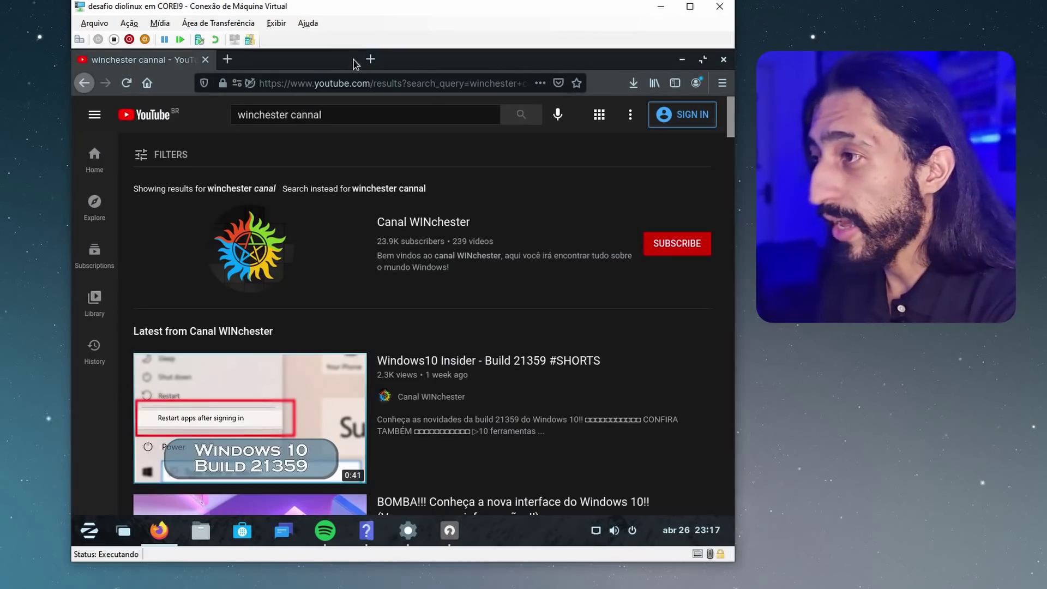
pyautogui.click(685, 60)
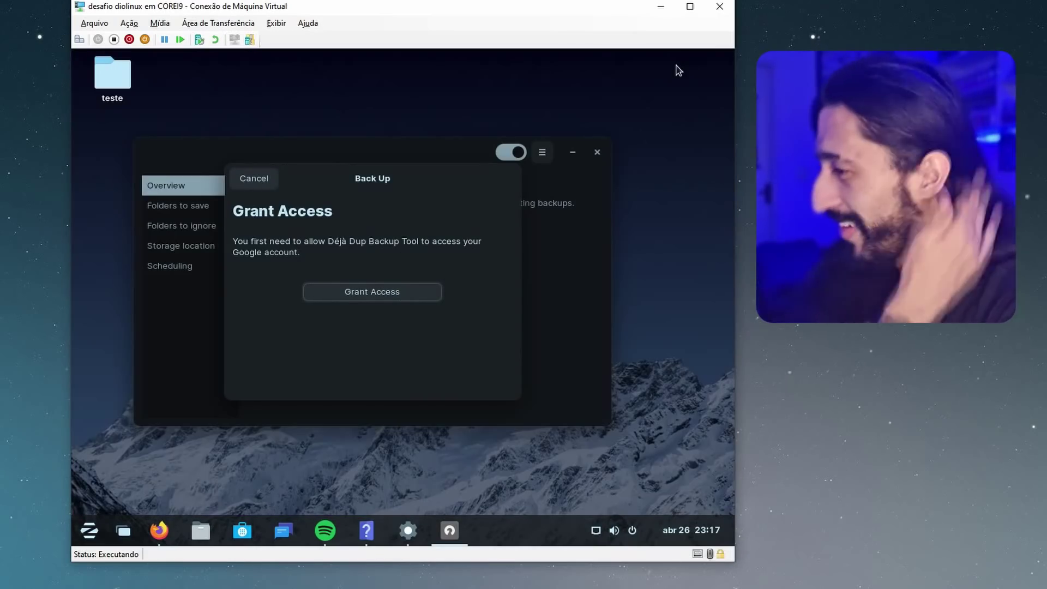
pyautogui.moveTo(352, 182)
pyautogui.mouseDown()
pyautogui.moveTo(423, 334)
pyautogui.moveTo(363, 182)
pyautogui.mouseUp()
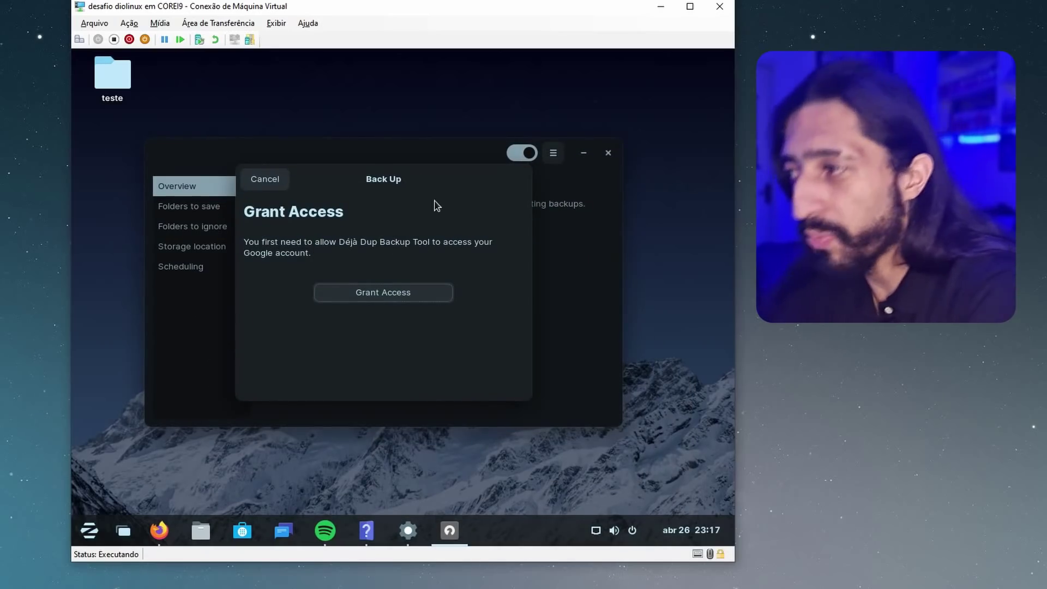